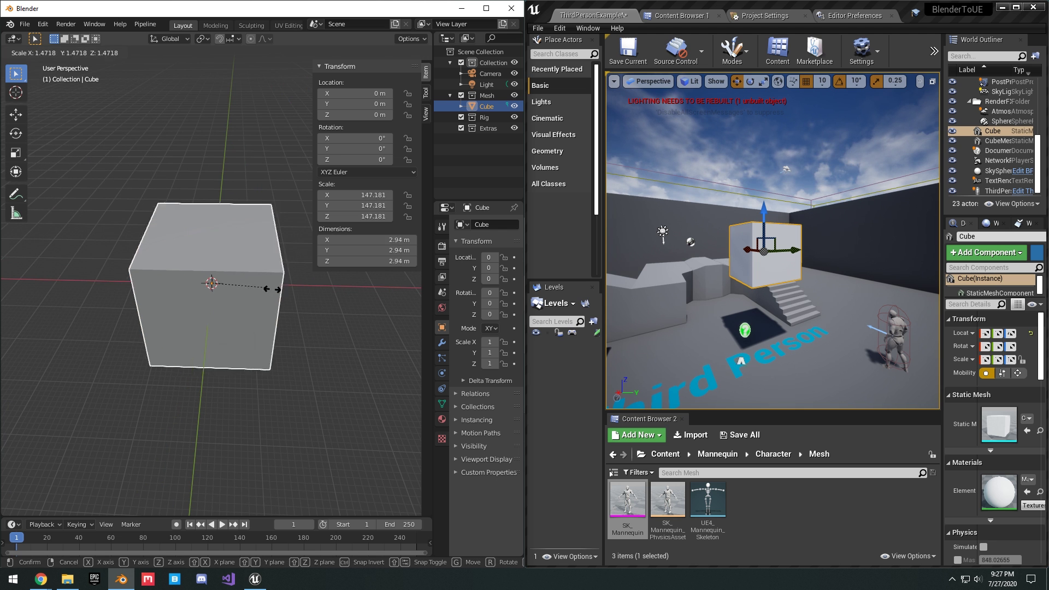
- Scale the cube up uniformly to about 3.5 m per side
{"action": "left_click", "coordinate": [275, 284]}
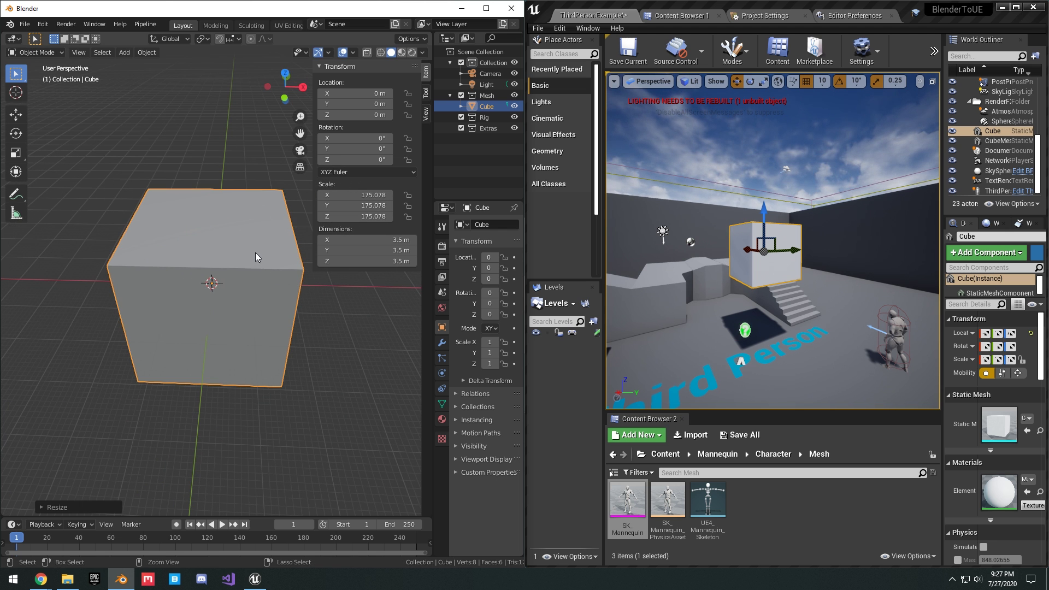
{"action": "mouse_move", "coordinate": [770, 251]}
{"action": "right_mouse_down"}
{"action": "mouse_move", "coordinate": [739, 250]}
{"action": "mouse_move", "coordinate": [751, 250]}
{"action": "right_mouse_up"}
{"action": "middle_click_drag", "start_coordinate": [187, 312], "coordinate": [259, 314]}
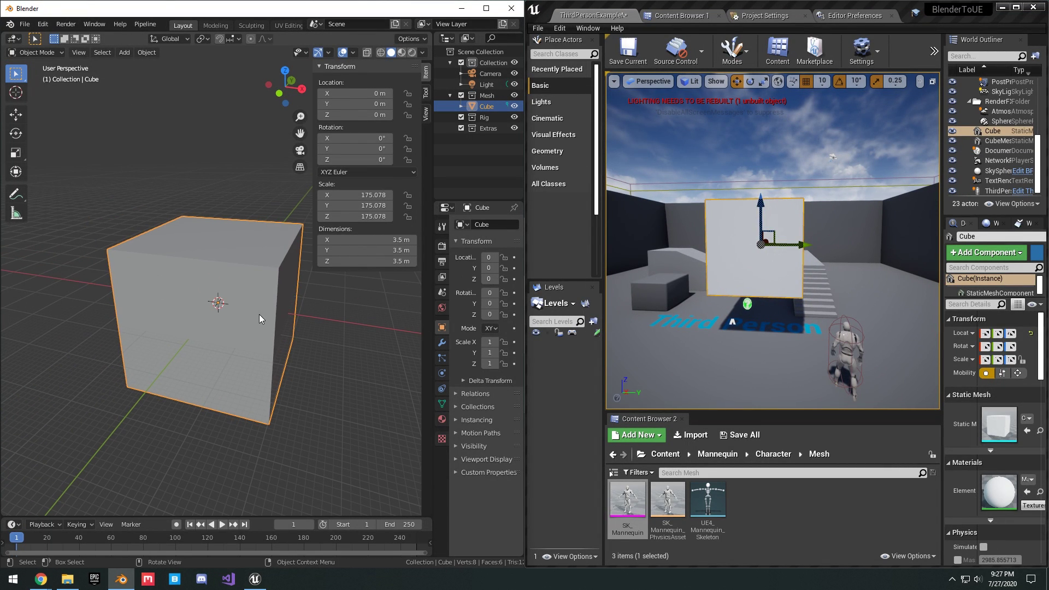
- Extrude the cube's top face upward by about 0.6 m and scale it inward to form a tapered top
{"action": "key", "text": "Tab"}
{"action": "key", "text": "alt+a"}
{"action": "left_click_drag", "start_coordinate": [89, 180], "coordinate": [332, 290]}
{"action": "key", "text": "e"}
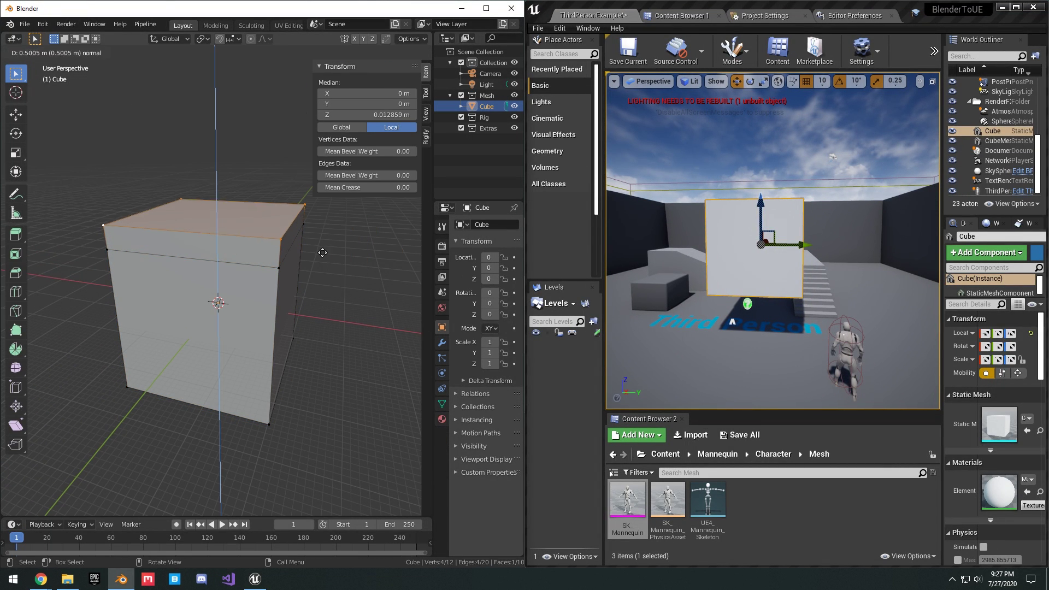
{"action": "left_click", "coordinate": [324, 251]}
{"action": "key", "text": "s"}
{"action": "left_click", "coordinate": [285, 238]}
{"action": "key", "text": "Tab"}
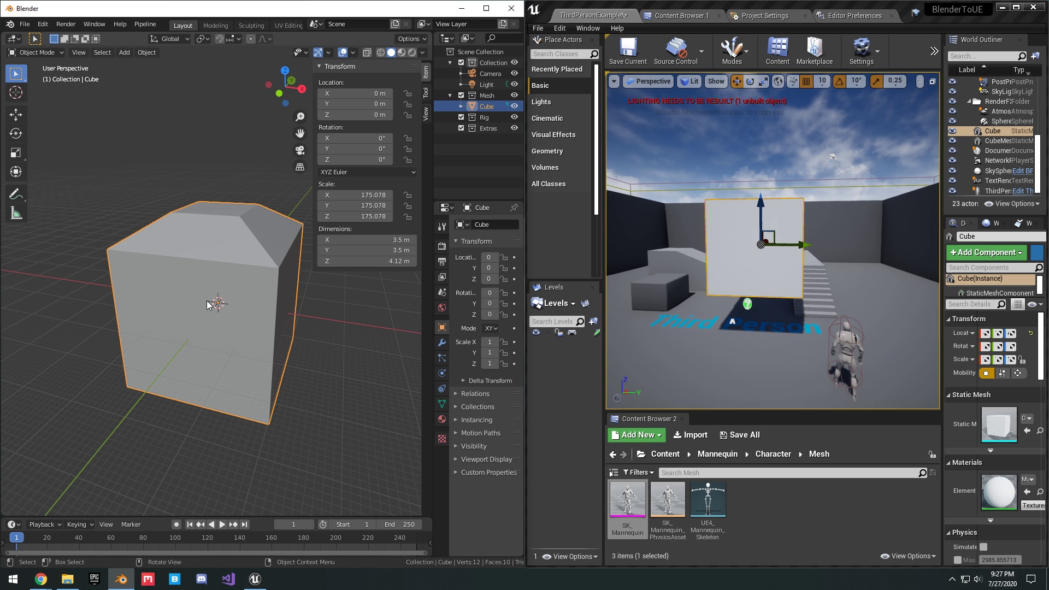
- Send the reshaped cube to Unreal Engine and inspect the updated mesh in the level
{"action": "key", "text": "ctrl+u"}
{"action": "key", "text": "w"}
{"action": "right_click_drag", "start_coordinate": [836, 244], "coordinate": [871, 246]}
{"action": "key", "text": "s"}
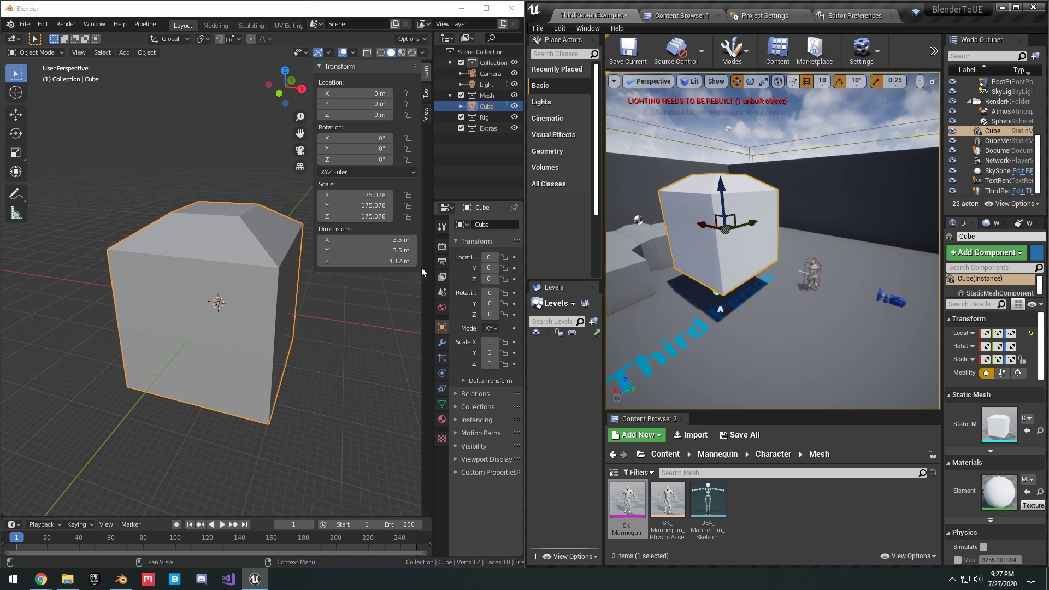
{"action": "left_click", "coordinate": [276, 278]}
{"action": "middle_click_drag", "start_coordinate": [275, 278], "coordinate": [445, 339]}
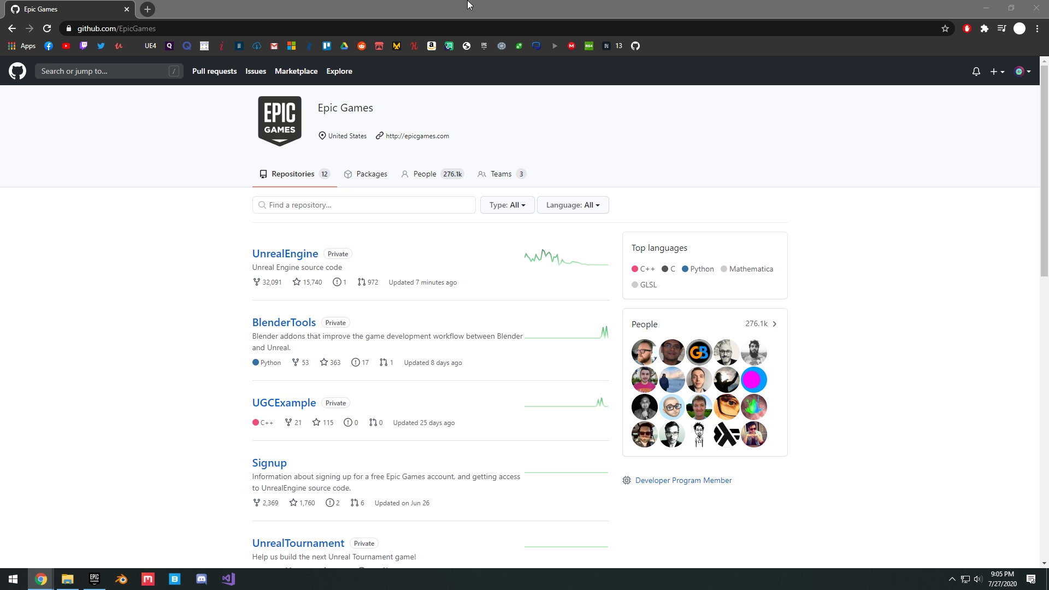
- Check which account is signed in to GitHub on the Epic Games organization page
{"action": "left_click", "coordinate": [507, 5]}
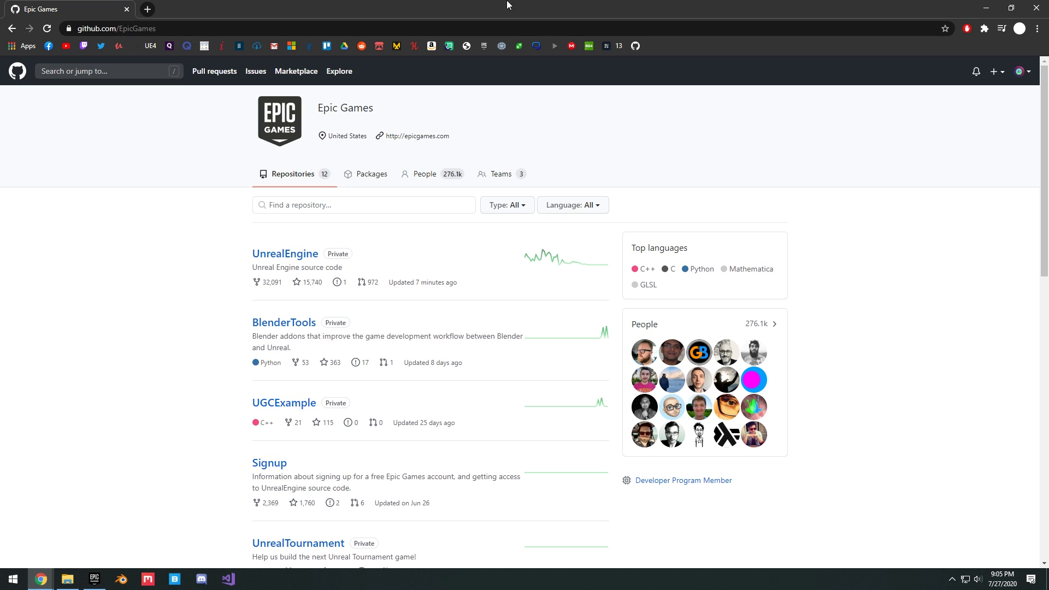
{"action": "left_click", "coordinate": [1029, 73]}
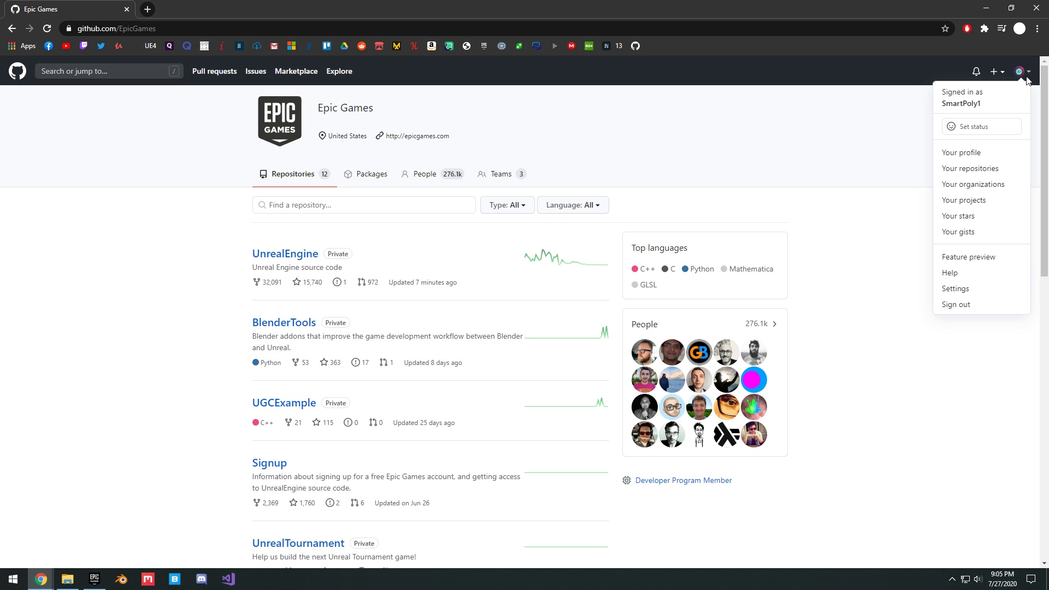
{"action": "left_click", "coordinate": [756, 146]}
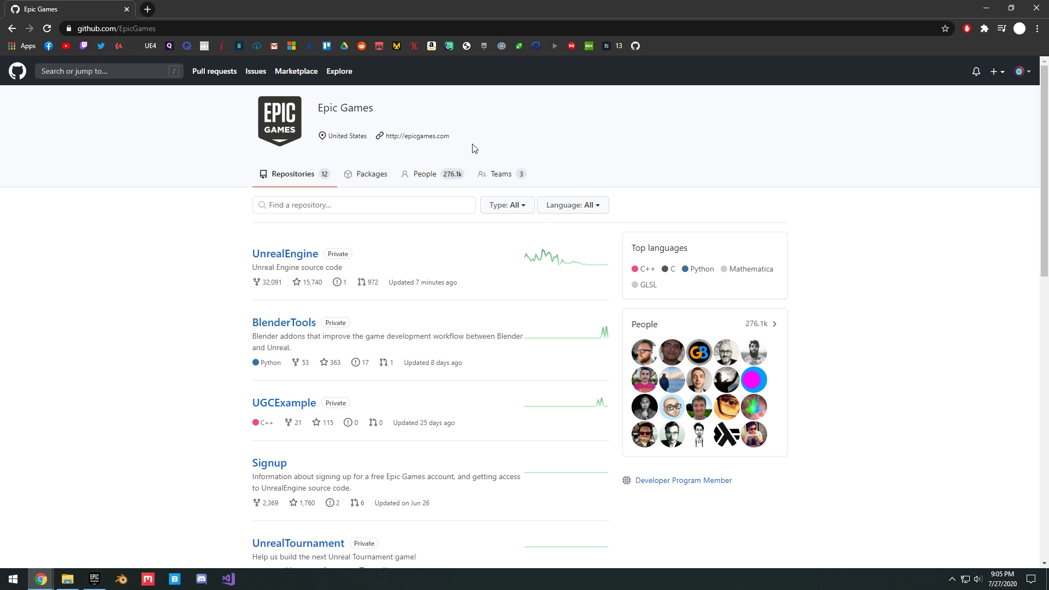
- Look through the Epic Games repositories and open the BlenderTools repository
{"action": "scroll", "coordinate": [818, 220], "scroll_direction": "down", "scroll_amount": 1}
{"action": "scroll", "coordinate": [847, 226], "scroll_direction": "up", "scroll_amount": 1}
{"action": "scroll", "coordinate": [714, 171], "scroll_direction": "down", "scroll_amount": 1}
{"action": "scroll", "coordinate": [710, 175], "scroll_direction": "up", "scroll_amount": 1}
{"action": "scroll", "coordinate": [201, 367], "scroll_direction": "down", "scroll_amount": 2}
{"action": "scroll", "coordinate": [229, 279], "scroll_direction": "up", "scroll_amount": 2}
{"action": "left_click", "coordinate": [271, 328]}
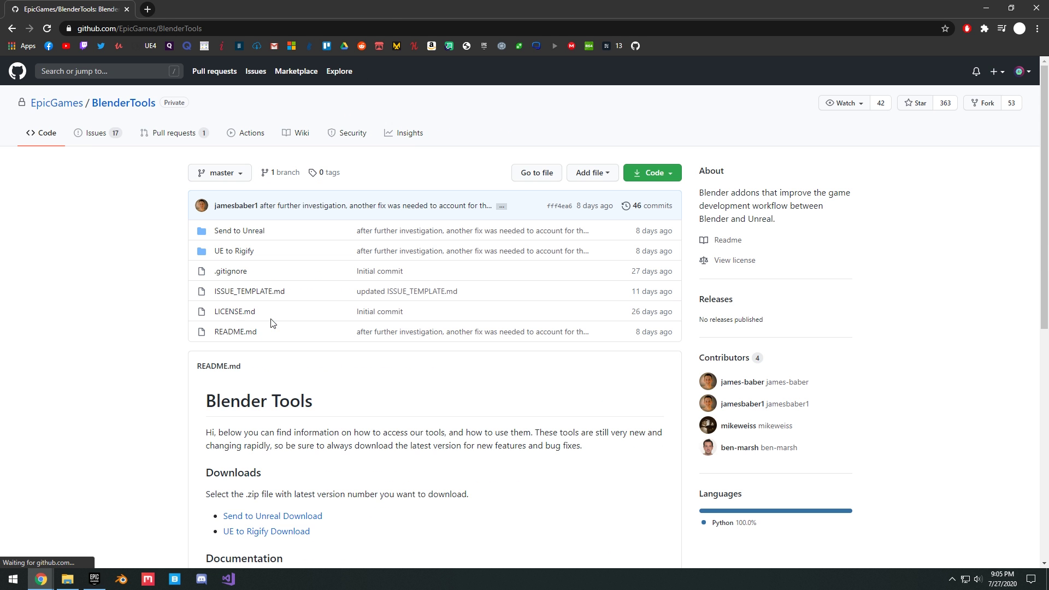
- Find the downloads section of the BlenderTools README and open the Send to Unreal releases
{"action": "scroll", "coordinate": [213, 322], "scroll_direction": "down", "scroll_amount": 2}
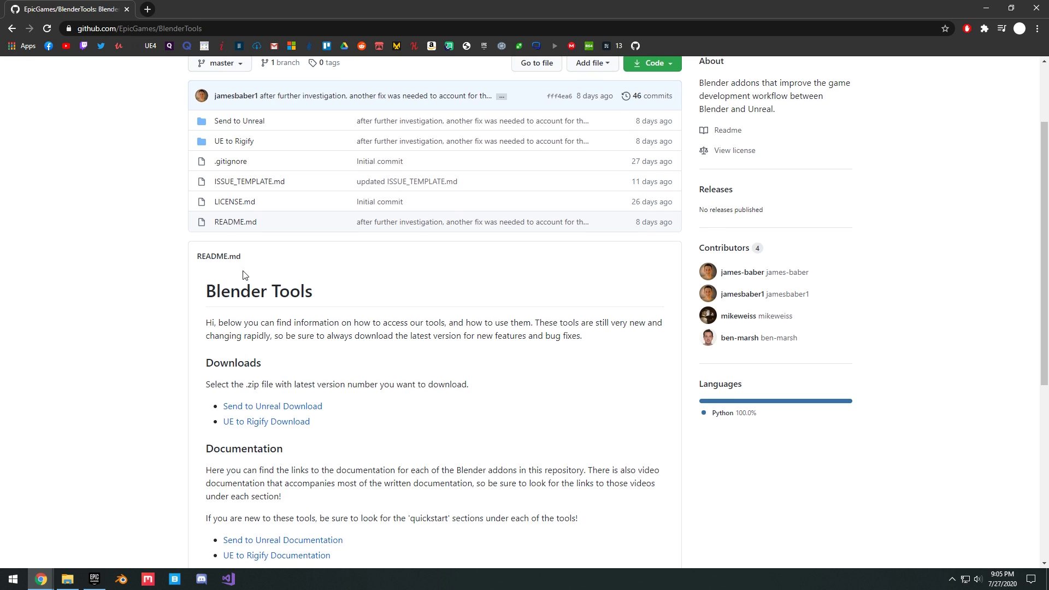
{"action": "scroll", "coordinate": [241, 306], "scroll_direction": "down", "scroll_amount": 1}
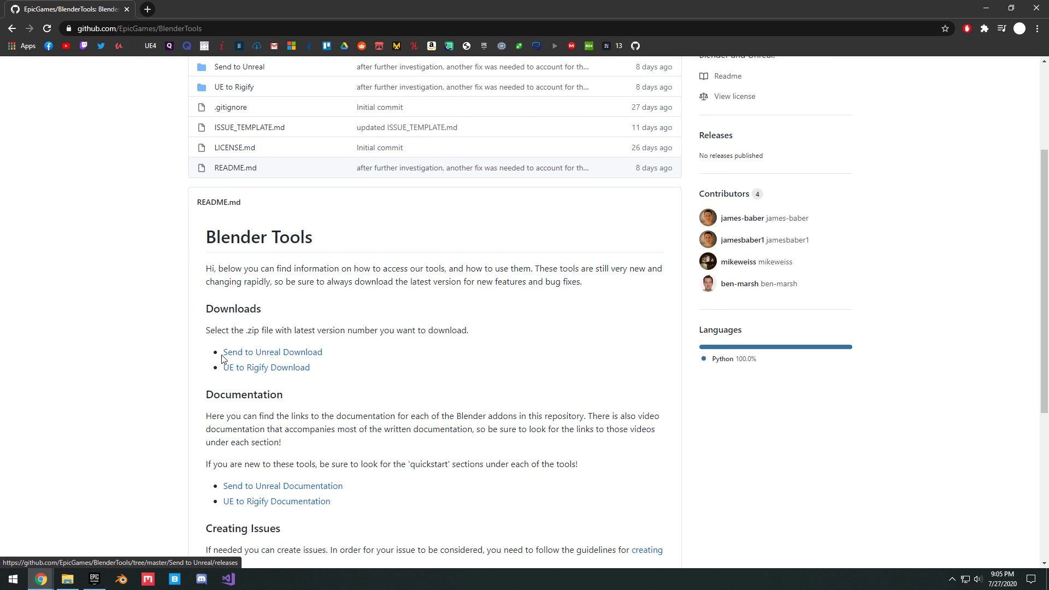
{"action": "left_click", "coordinate": [245, 354]}
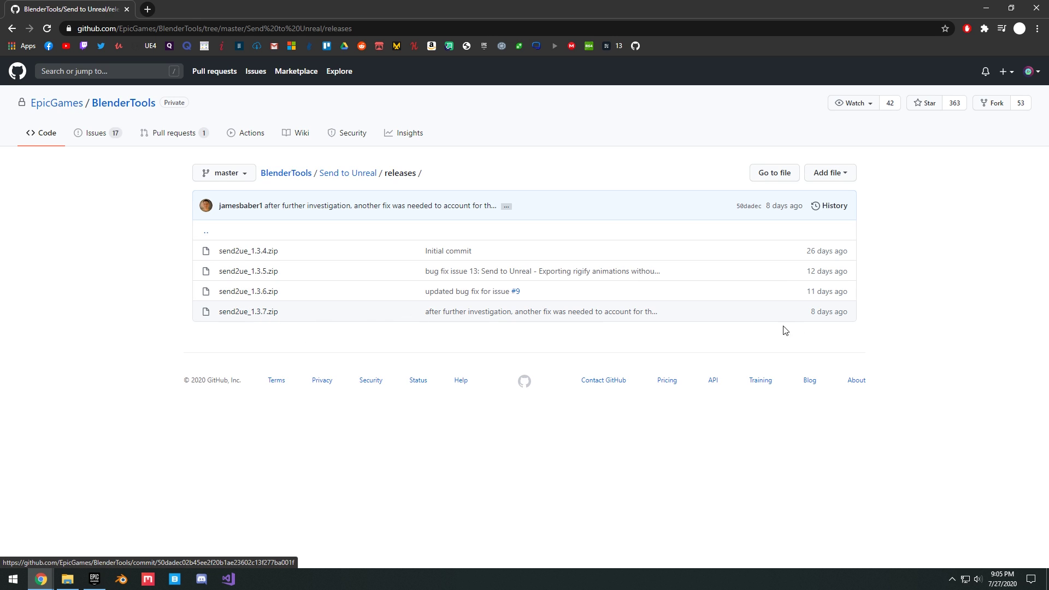
- Download the newest Send to Unreal release, send2ue_1.3.7.zip, and close the browser
{"action": "left_click_drag", "start_coordinate": [818, 321], "coordinate": [843, 320]}
{"action": "left_click", "coordinate": [251, 312]}
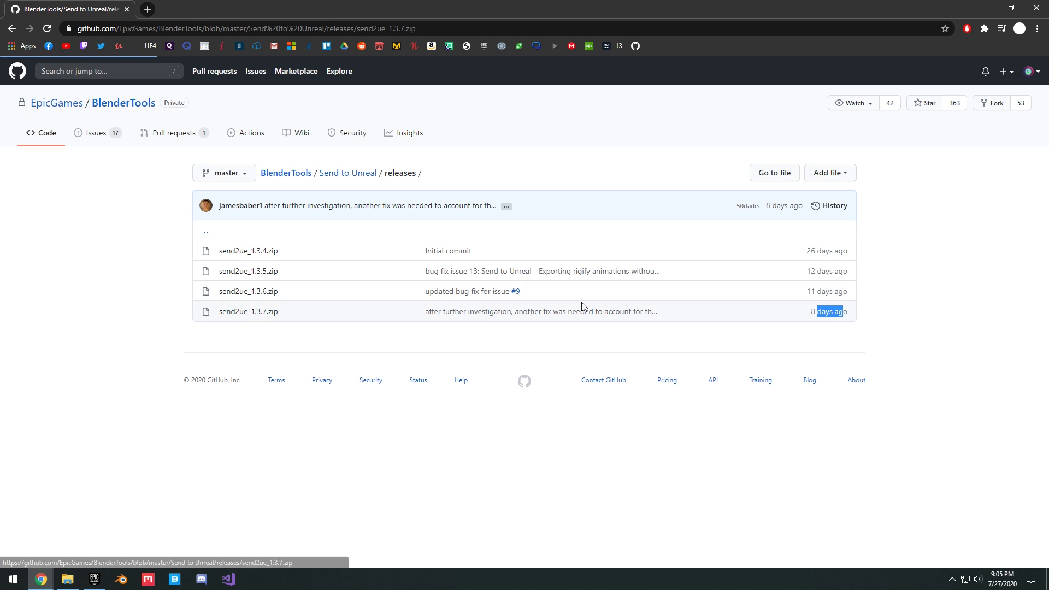
{"action": "left_click", "coordinate": [790, 272]}
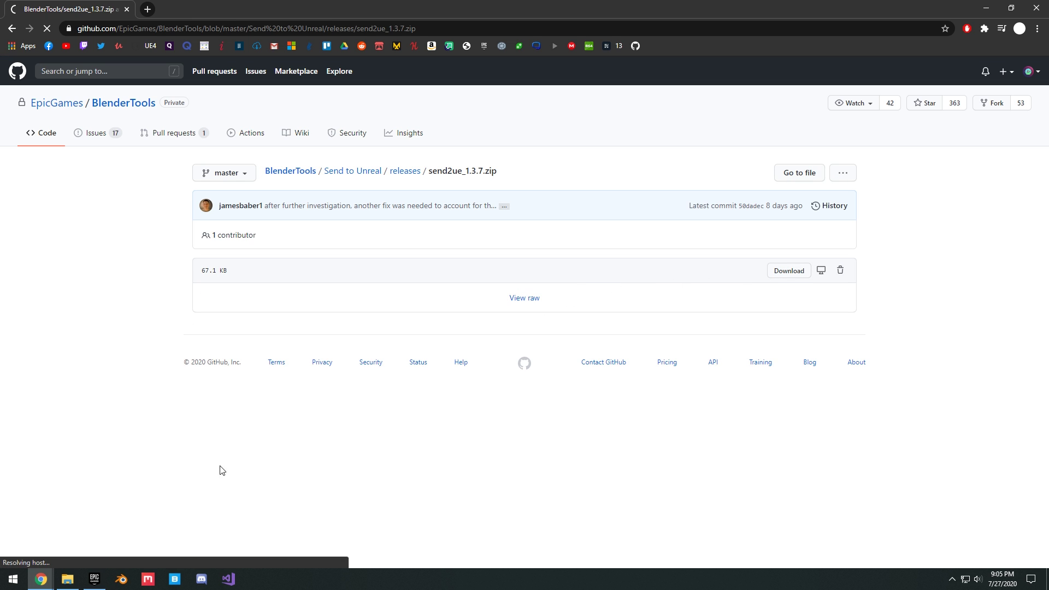
{"action": "left_click", "coordinate": [1040, 6]}
{"action": "left_click", "coordinate": [352, 183]}
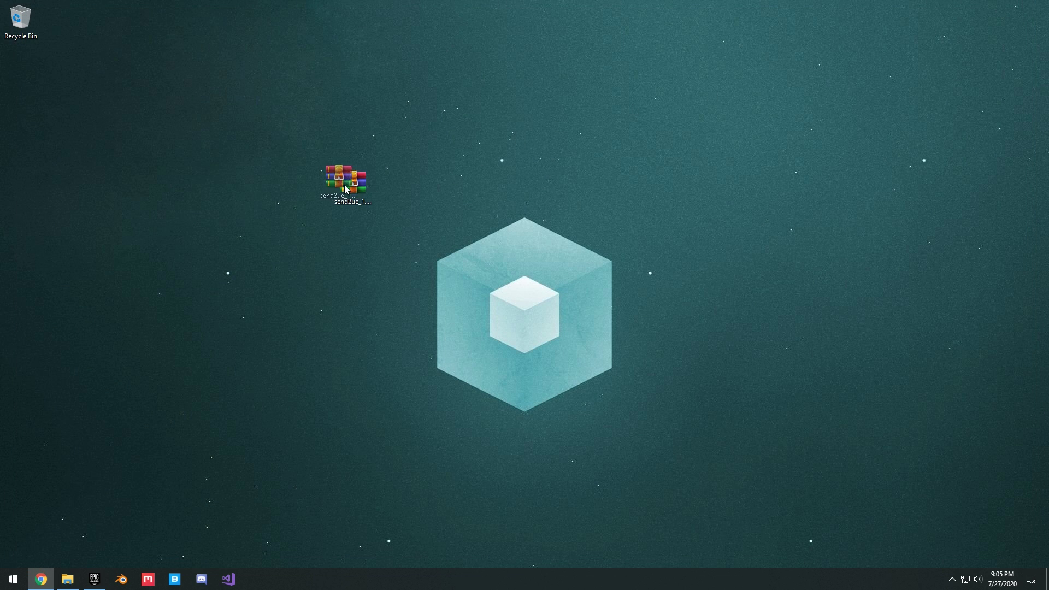
- Launch Blender, dismiss the splash screen and open the add-on preferences
{"action": "left_click", "coordinate": [121, 579]}
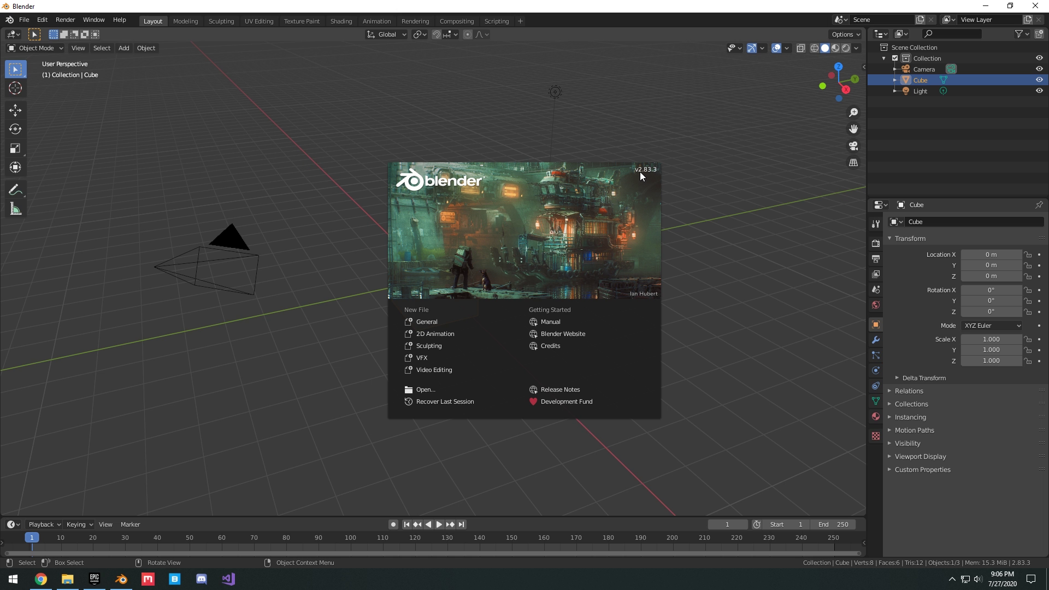
{"action": "left_click", "coordinate": [596, 160]}
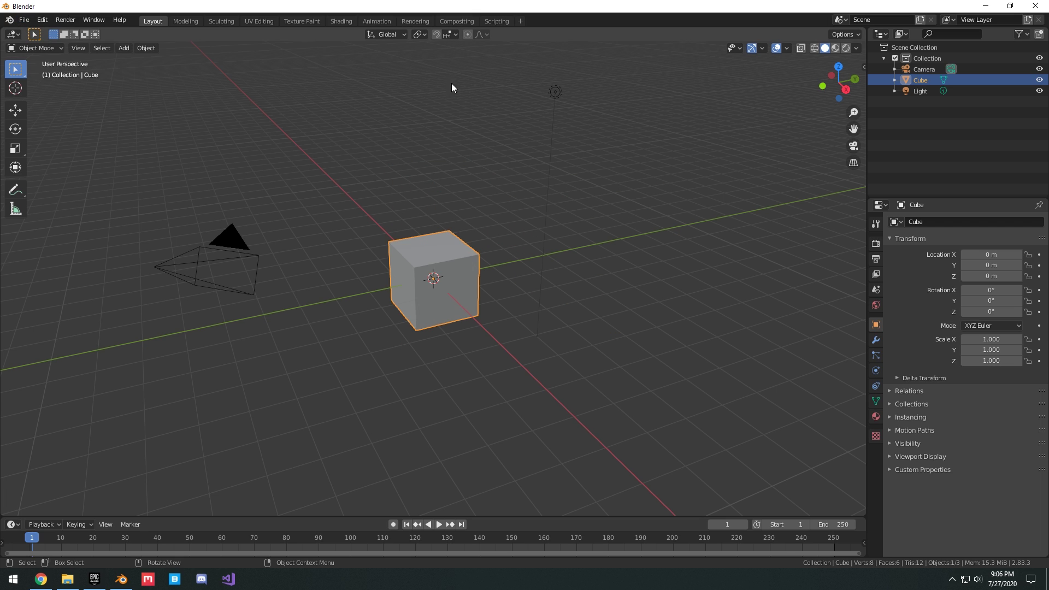
{"action": "left_click", "coordinate": [40, 22]}
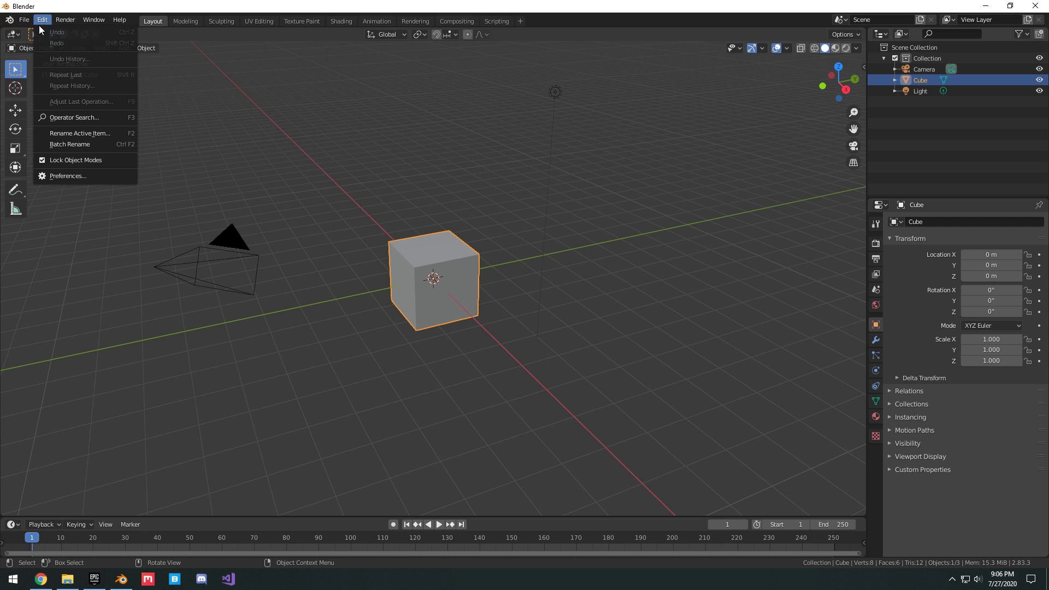
{"action": "left_click", "coordinate": [68, 176]}
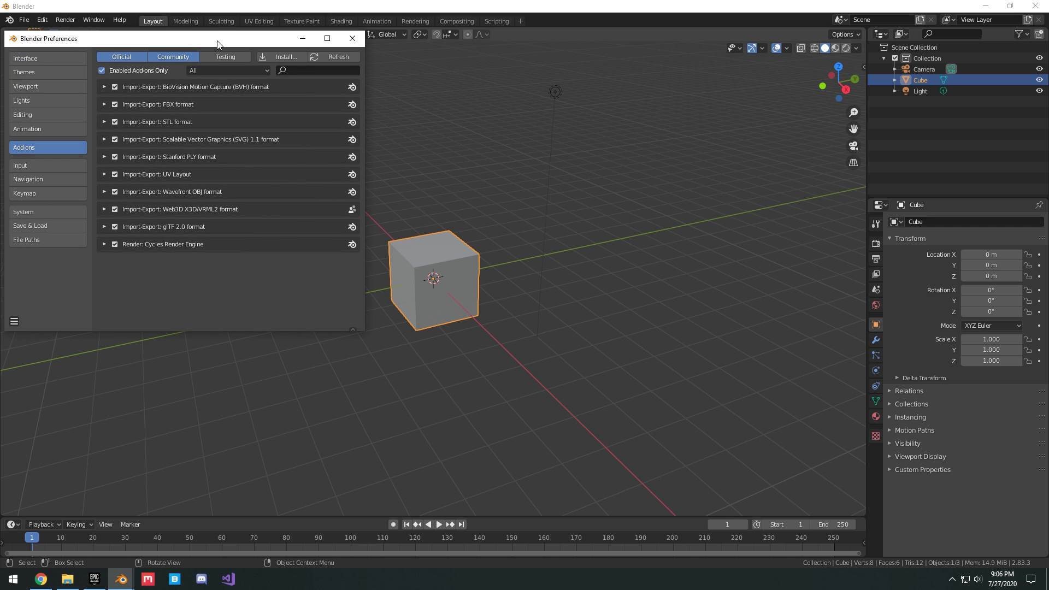
{"action": "left_click_drag", "start_coordinate": [217, 44], "coordinate": [416, 68]}
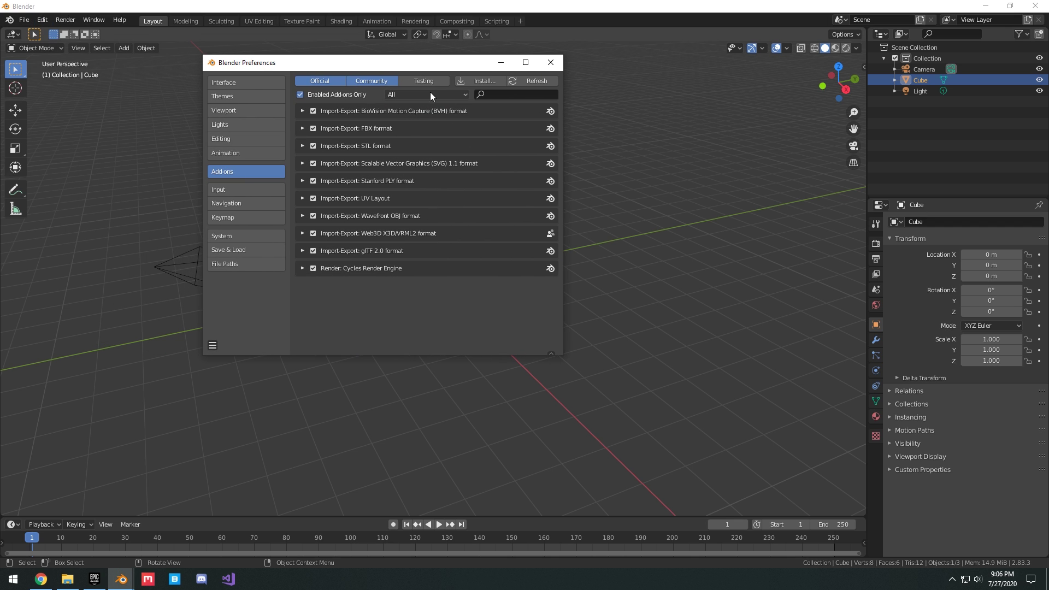
- Install the add-on from send2ue_1.3.7.zip on the Desktop
{"action": "left_click", "coordinate": [464, 82]}
{"action": "left_click_drag", "start_coordinate": [451, 139], "coordinate": [446, 114]}
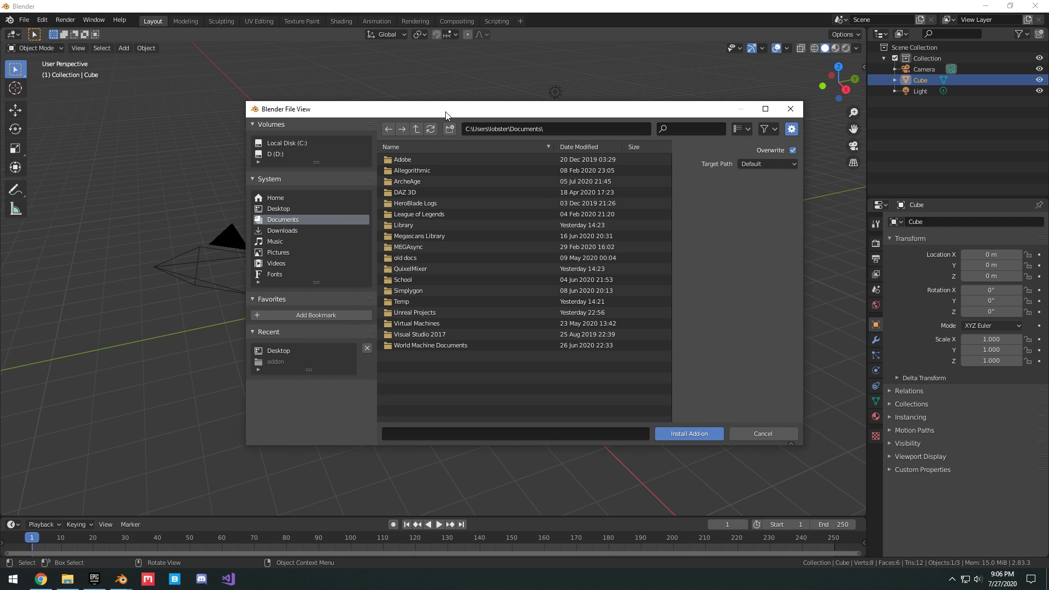
{"action": "left_click", "coordinate": [283, 208]}
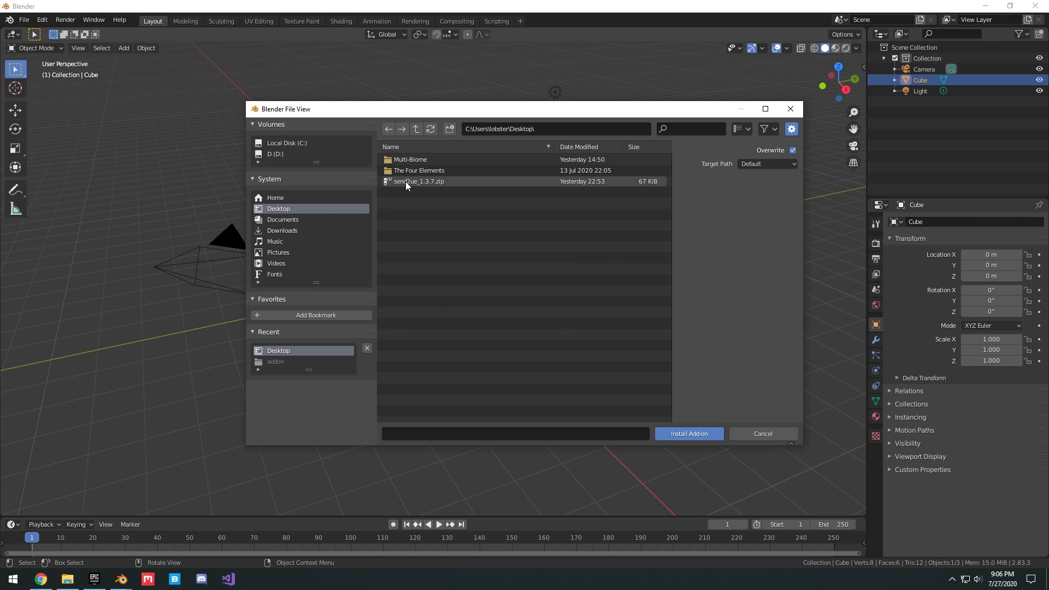
{"action": "left_click", "coordinate": [399, 183]}
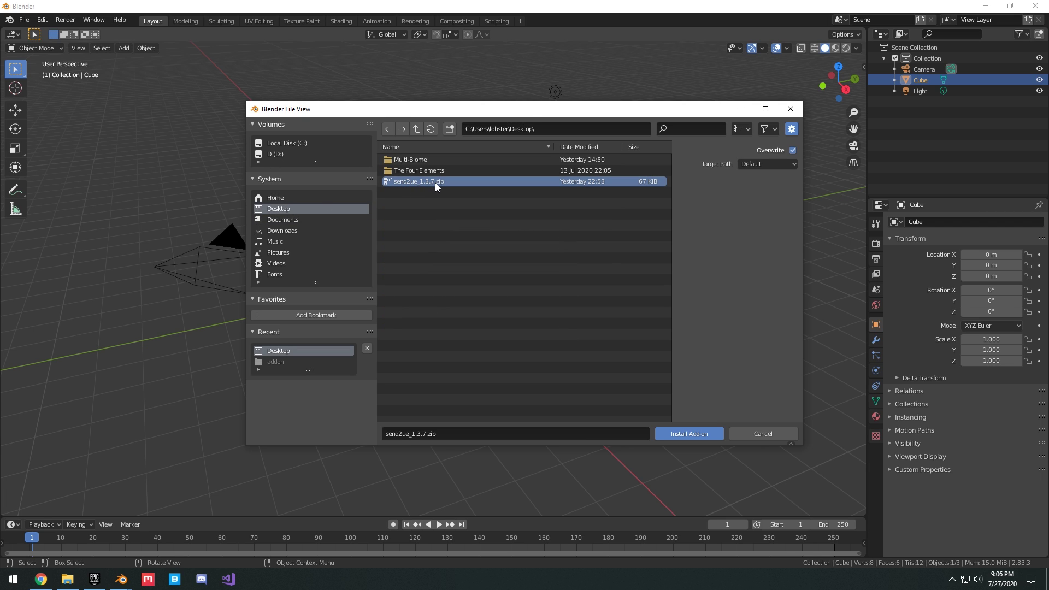
{"action": "left_click", "coordinate": [690, 433]}
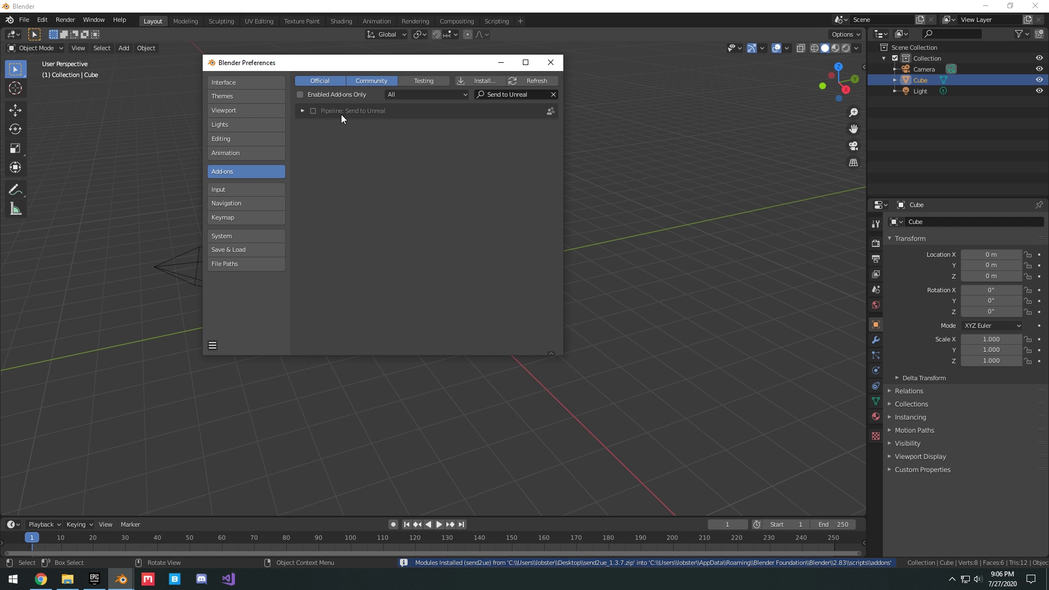
- Enable the Pipeline: Send to Unreal add-on, close the preferences and check for the added Pipeline commands
{"action": "left_click", "coordinate": [312, 110]}
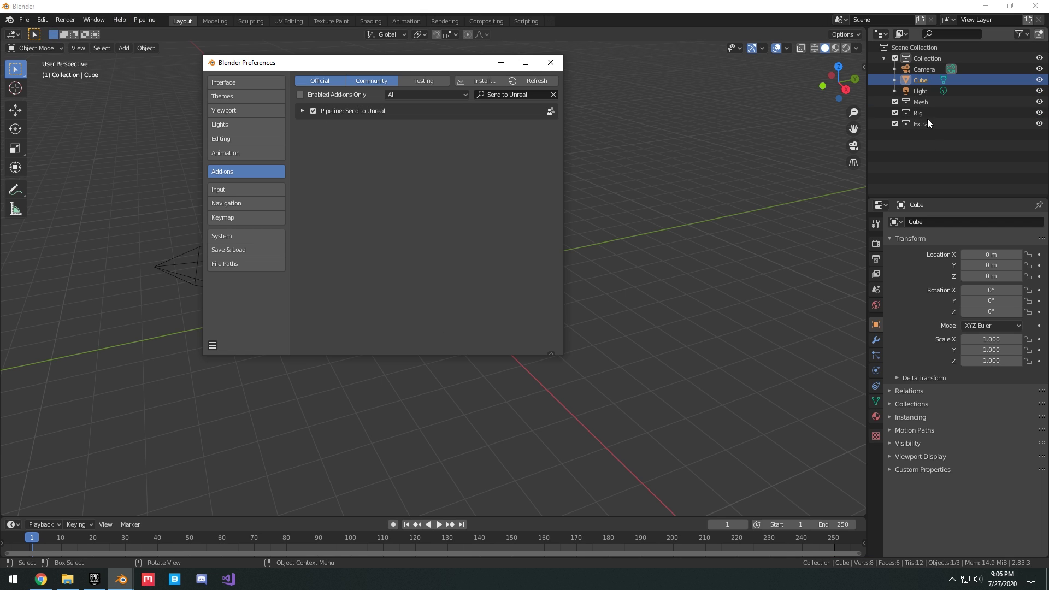
{"action": "left_click", "coordinate": [552, 65]}
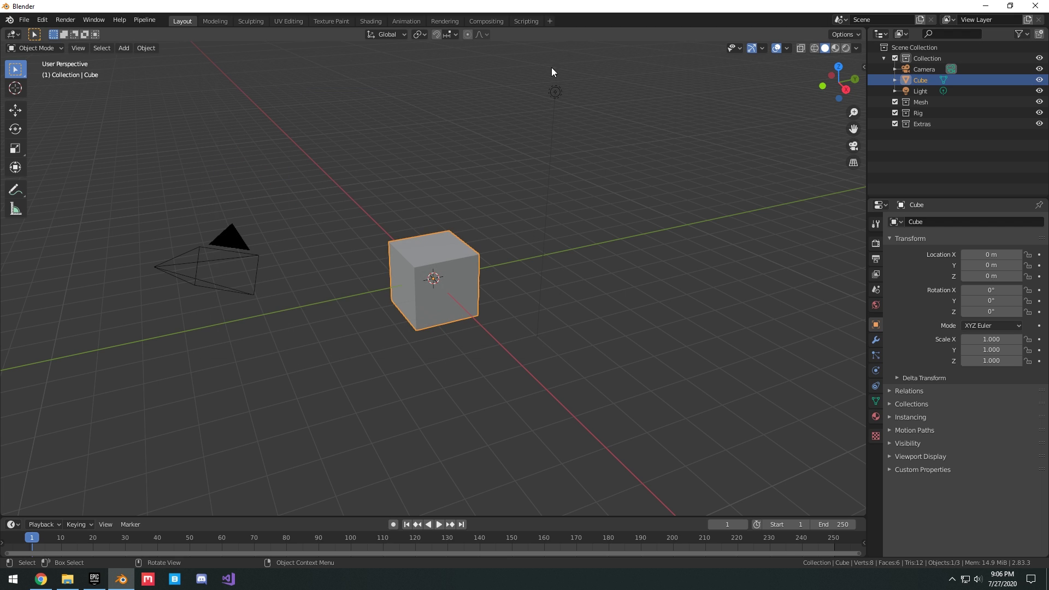
{"action": "left_click", "coordinate": [146, 20]}
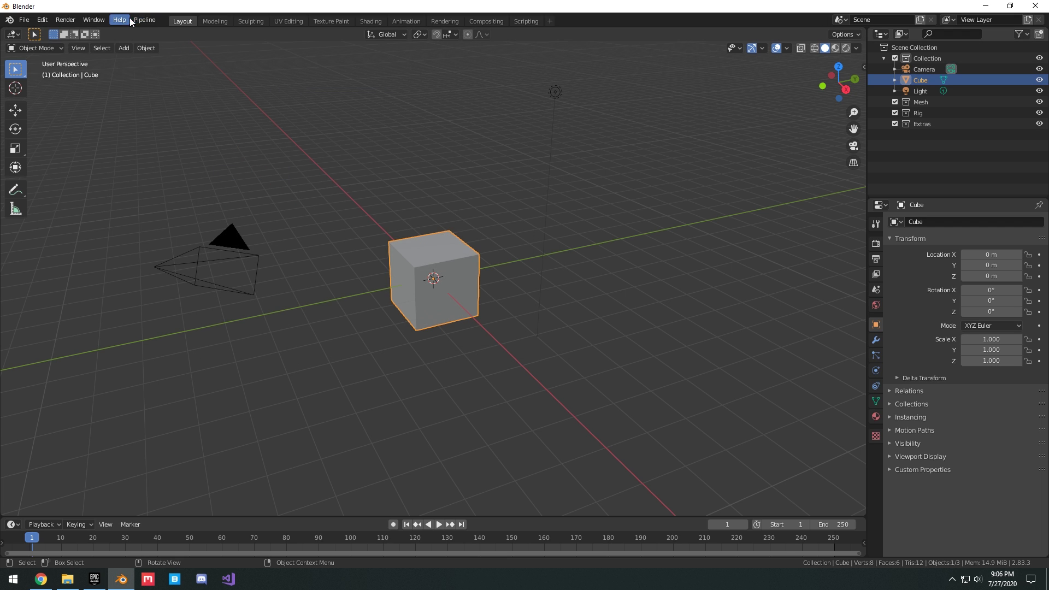
{"action": "mouse_move", "coordinate": [144, 36]}
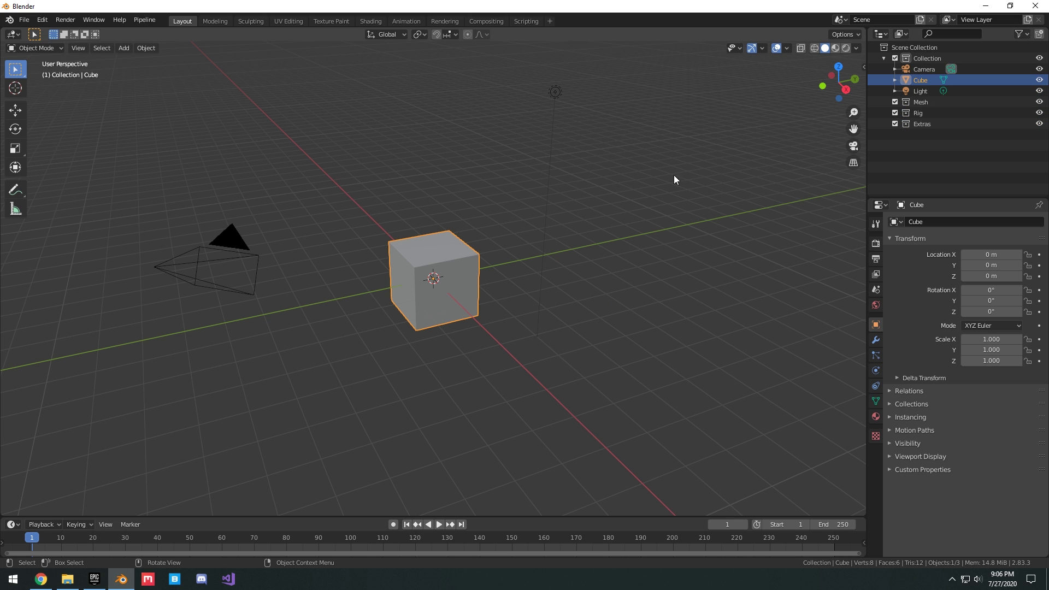
- Switch to the Epic Games Launcher, open the BlenderToUE project from the library and minimize the launcher
{"action": "left_click", "coordinate": [98, 578]}
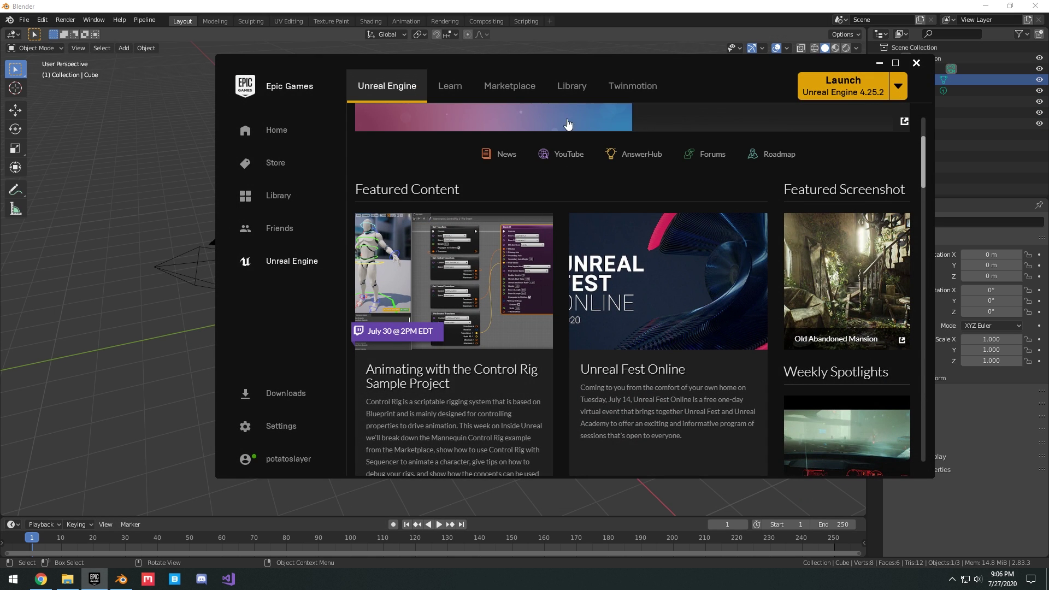
{"action": "left_click", "coordinate": [572, 86]}
{"action": "left_click_drag", "start_coordinate": [661, 65], "coordinate": [638, 51]}
{"action": "scroll", "coordinate": [683, 244], "scroll_direction": "down", "scroll_amount": 2}
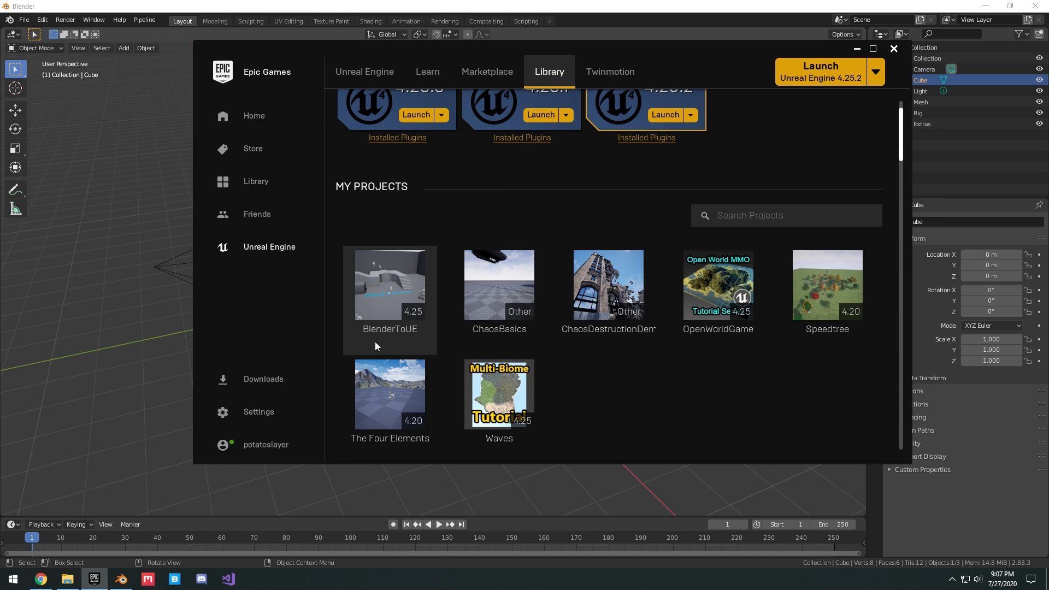
{"action": "double_click", "coordinate": [399, 310]}
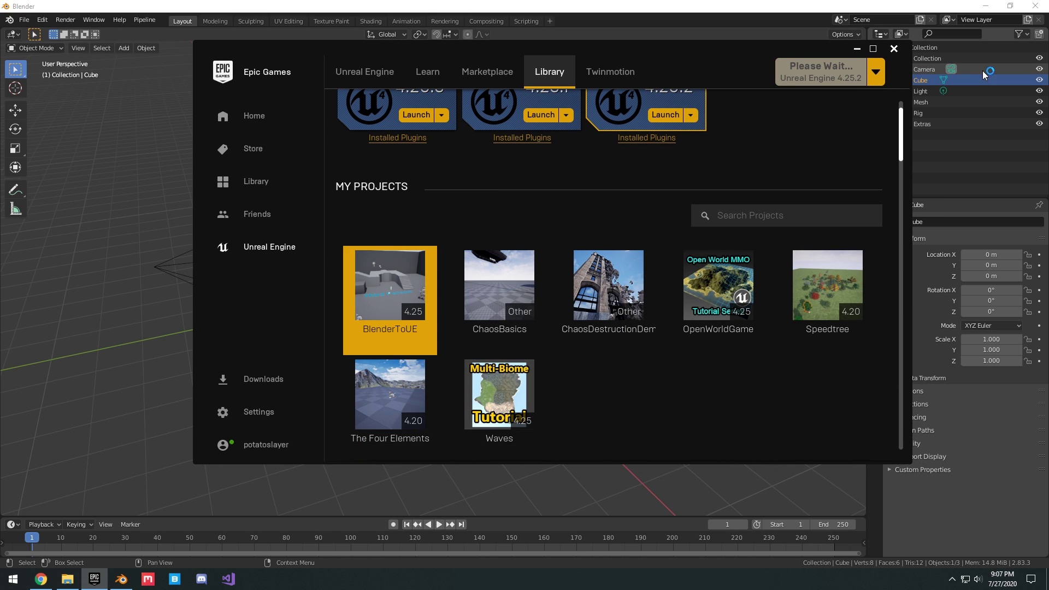
{"action": "left_click", "coordinate": [856, 49]}
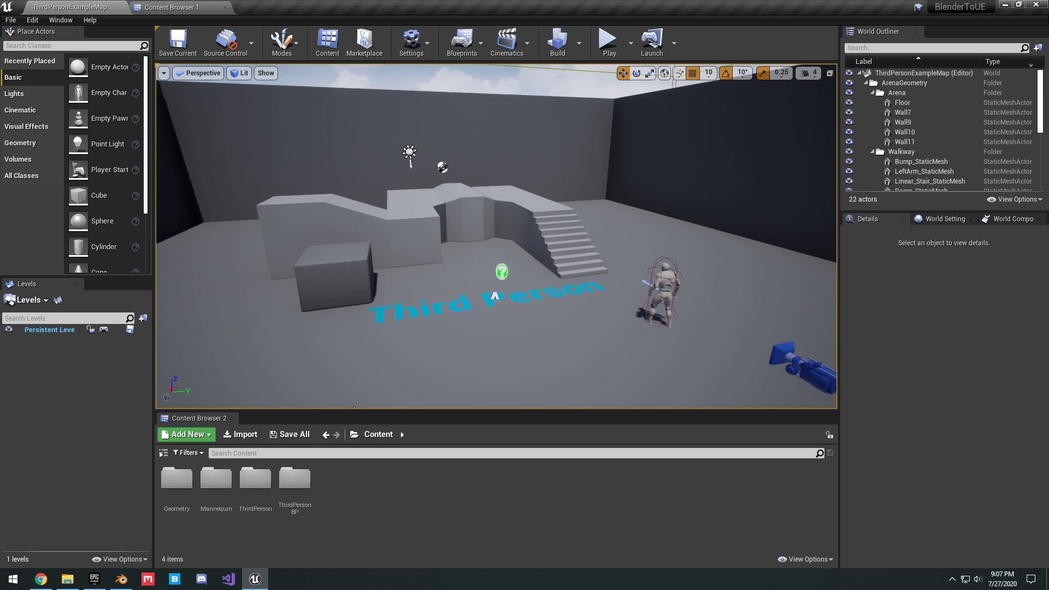
- Search the built-in plugins for python and enable the Python Editor Script Plugin, accepting its beta warning
{"action": "right_click", "coordinate": [474, 296]}
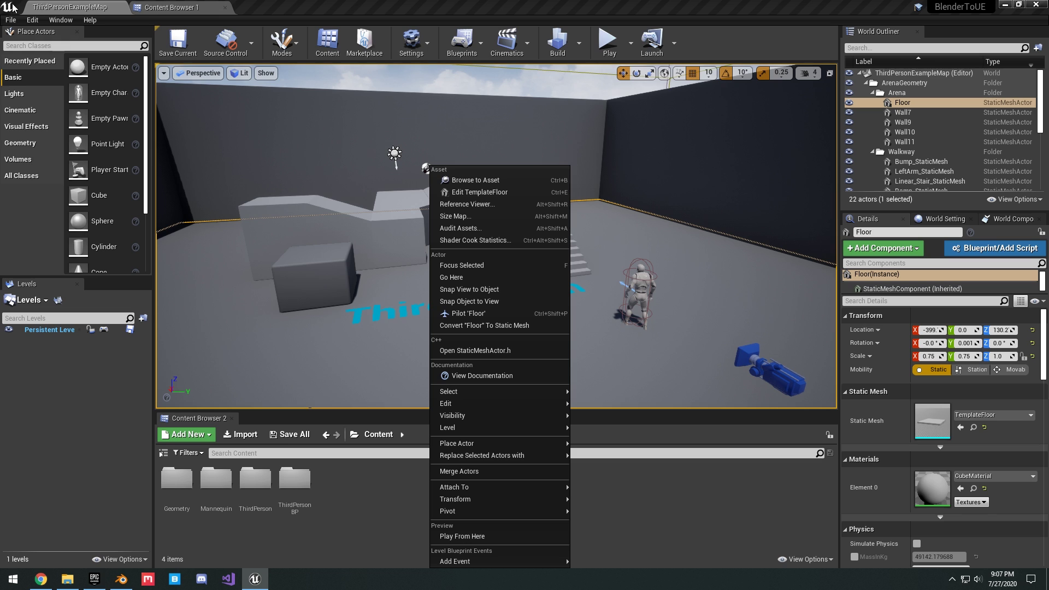
{"action": "left_click", "coordinate": [33, 20]}
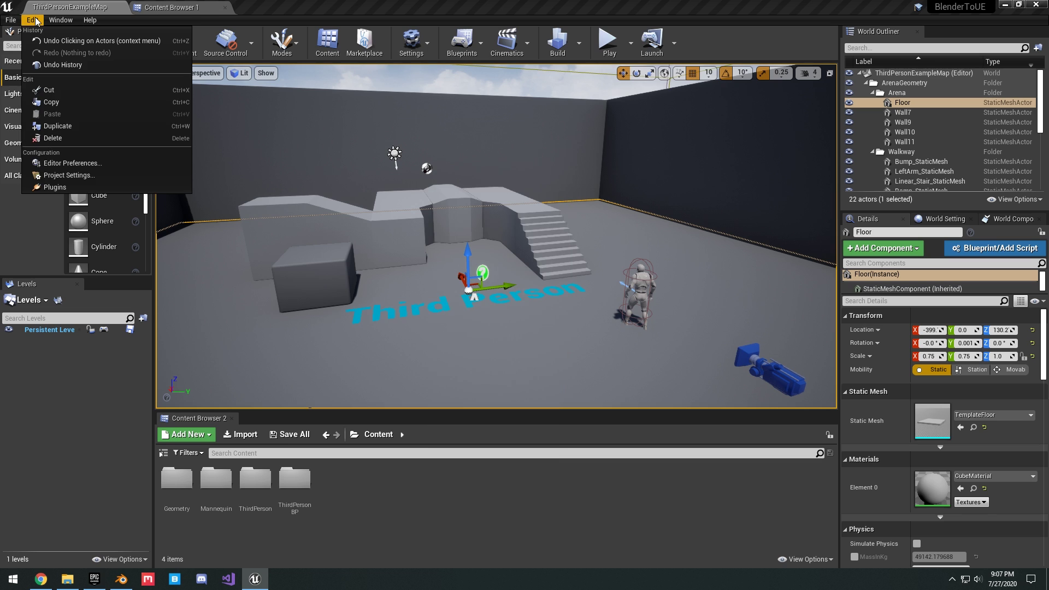
{"action": "left_click", "coordinate": [54, 187]}
{"action": "left_click", "coordinate": [48, 83]}
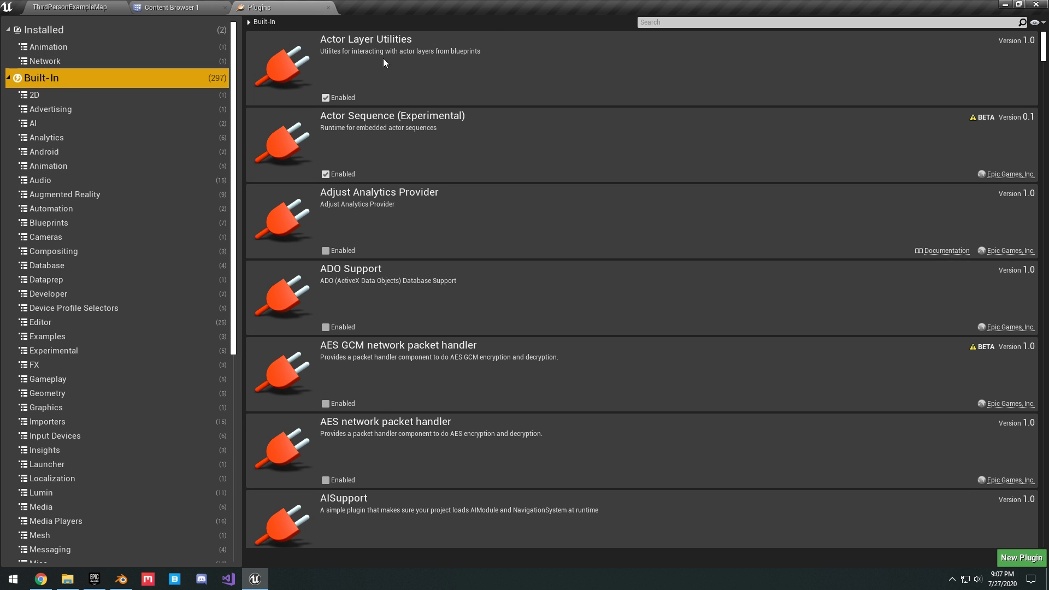
{"action": "left_click", "coordinate": [721, 24]}
{"action": "type", "text": "p"}
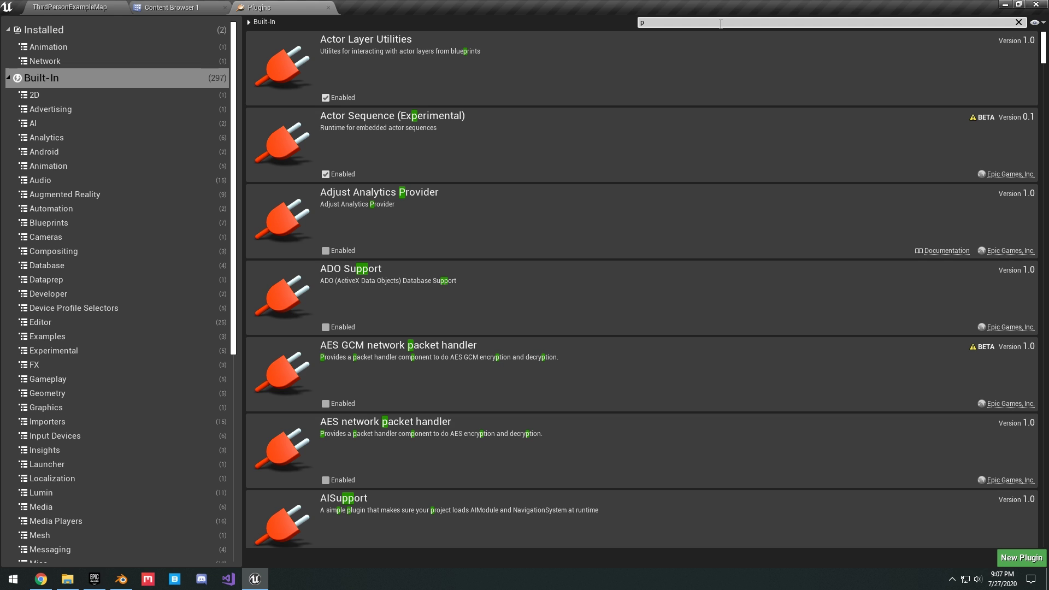
{"action": "type", "text": "ython"}
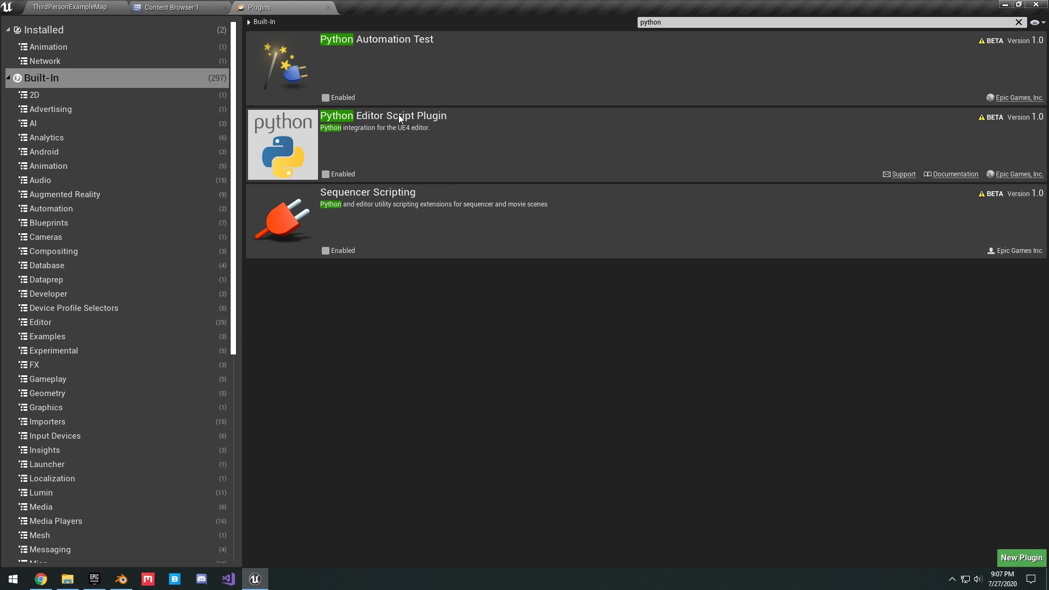
{"action": "left_click", "coordinate": [326, 173]}
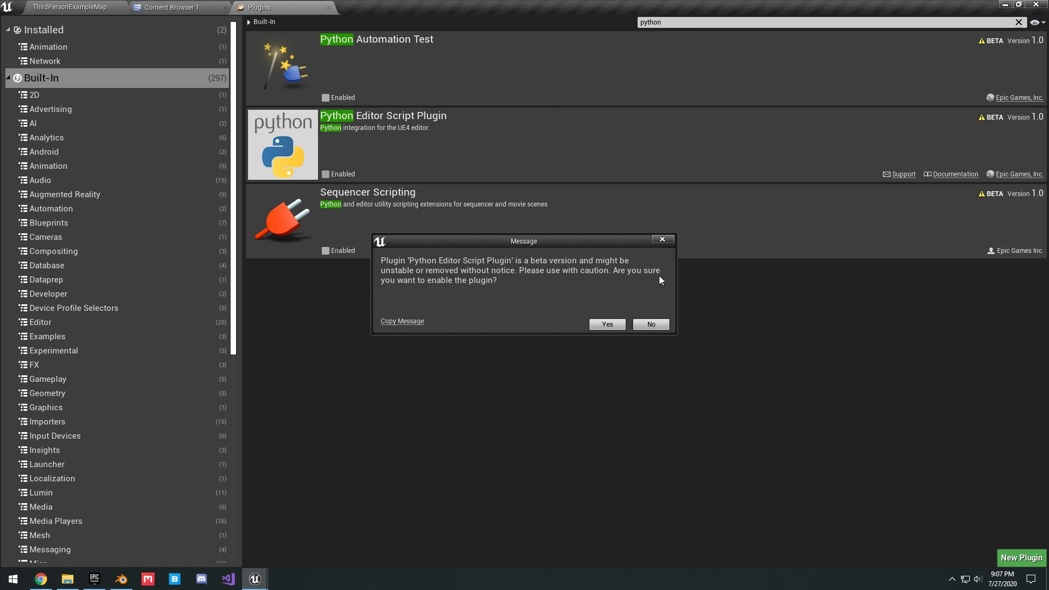
{"action": "left_click", "coordinate": [608, 322]}
- Search the plugins for script to check Editor Scripting Utilities, restart the editor and close the plugin list
{"action": "left_click", "coordinate": [689, 22]}
{"action": "type", "text": "script"}
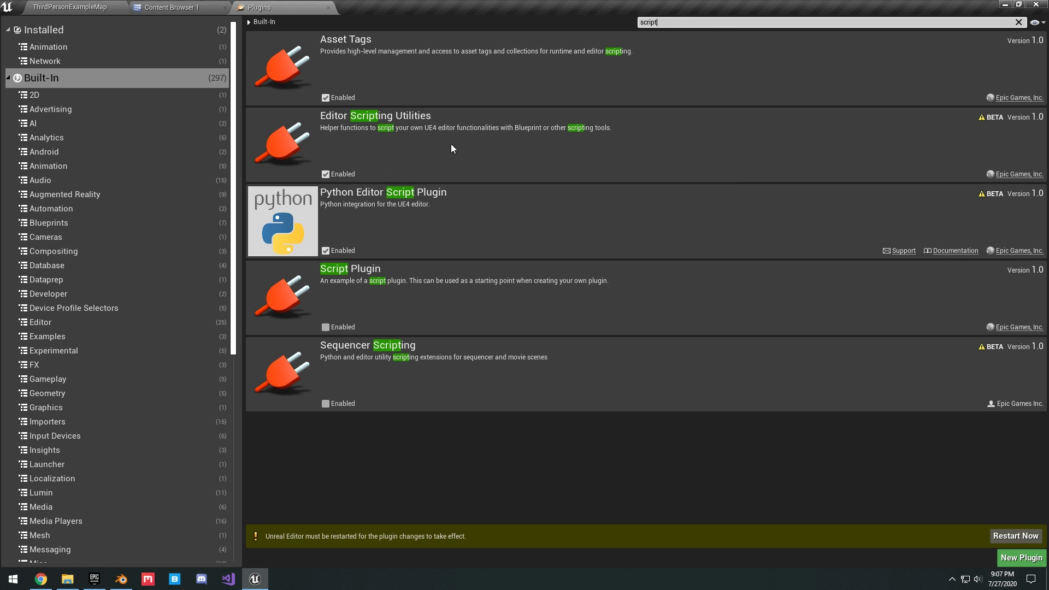
{"action": "left_click", "coordinate": [87, 6]}
{"action": "left_click", "coordinate": [309, 9]}
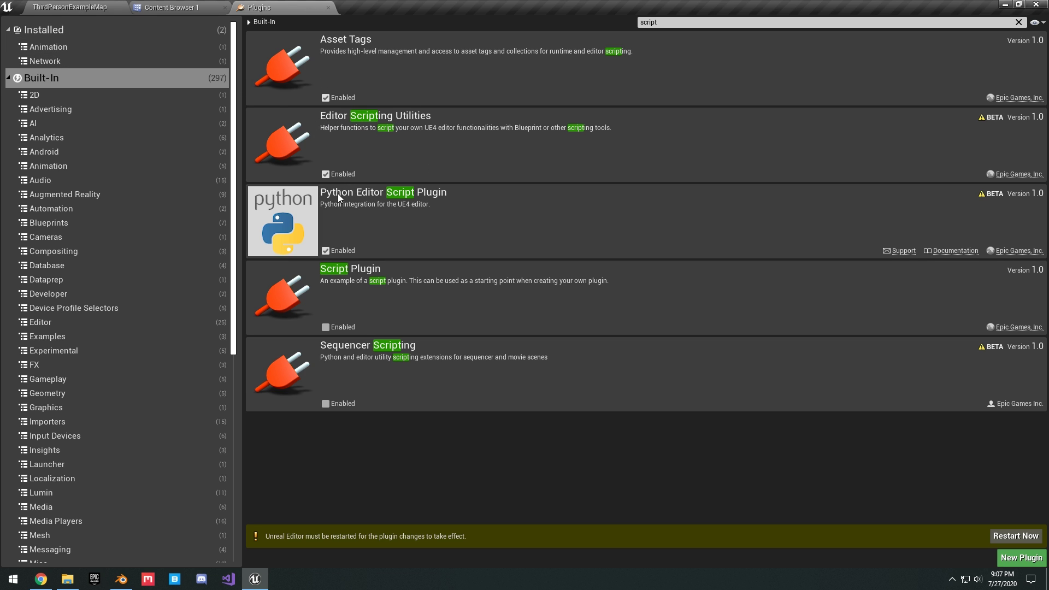
{"action": "left_click", "coordinate": [995, 539]}
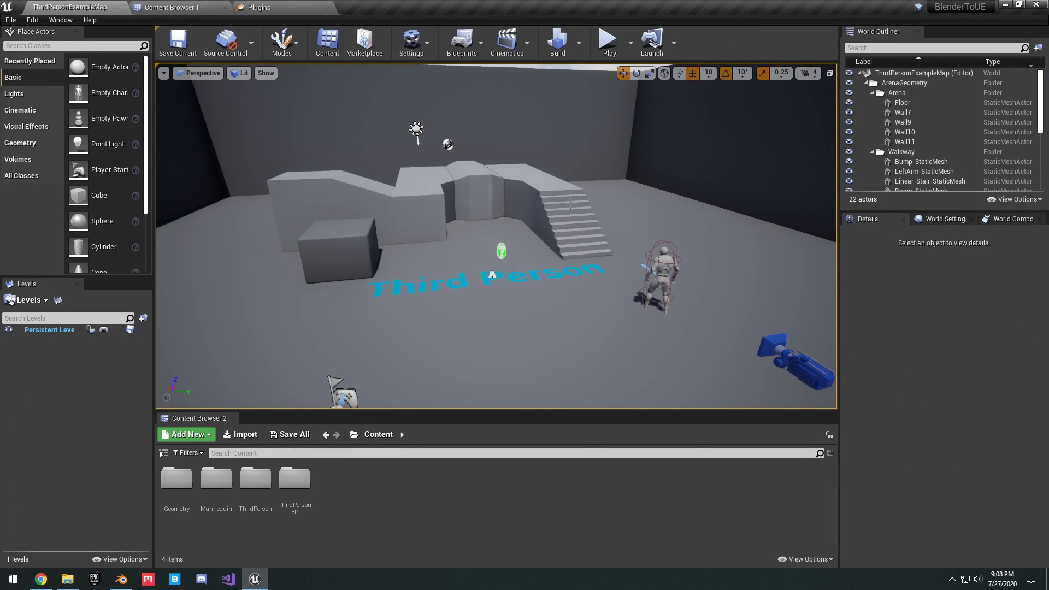
{"action": "left_click", "coordinate": [328, 8]}
- Search the project settings for pyth, make sure Python remote execution is enabled, and clear the search
{"action": "left_click", "coordinate": [33, 20]}
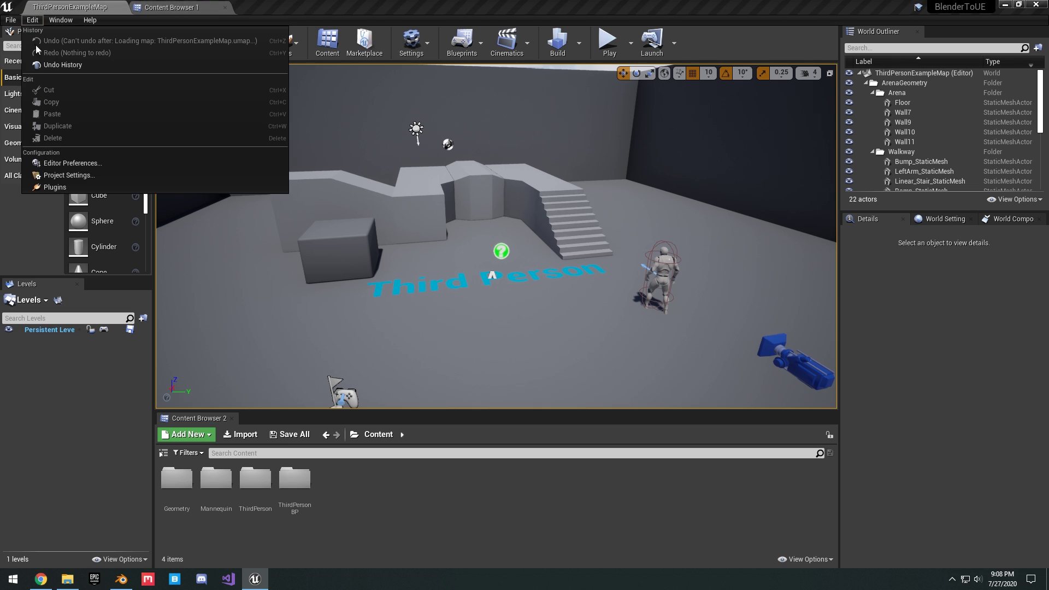
{"action": "left_click", "coordinate": [69, 175]}
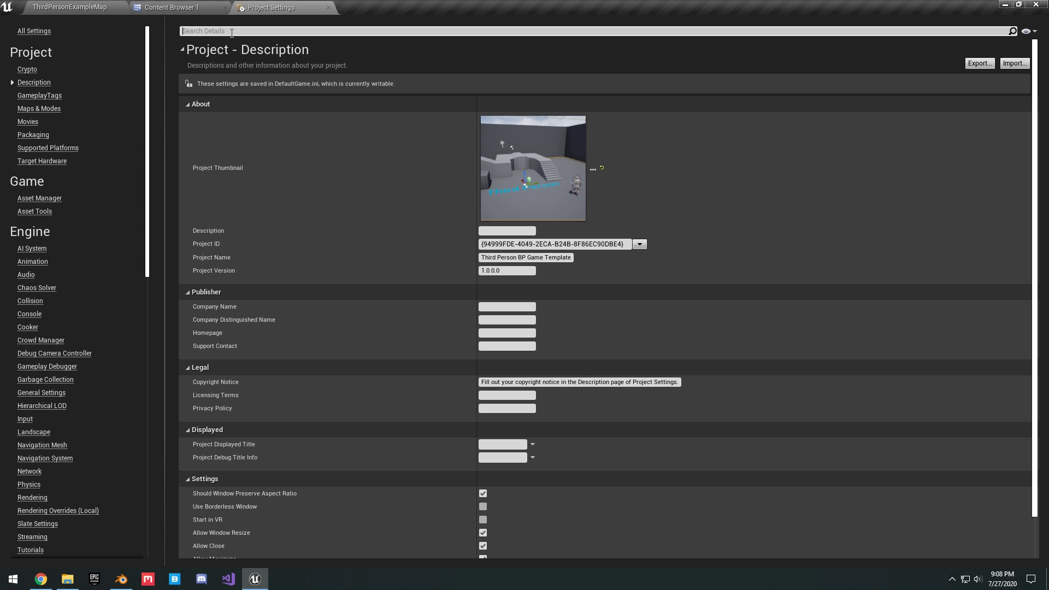
{"action": "type", "text": "pyth"}
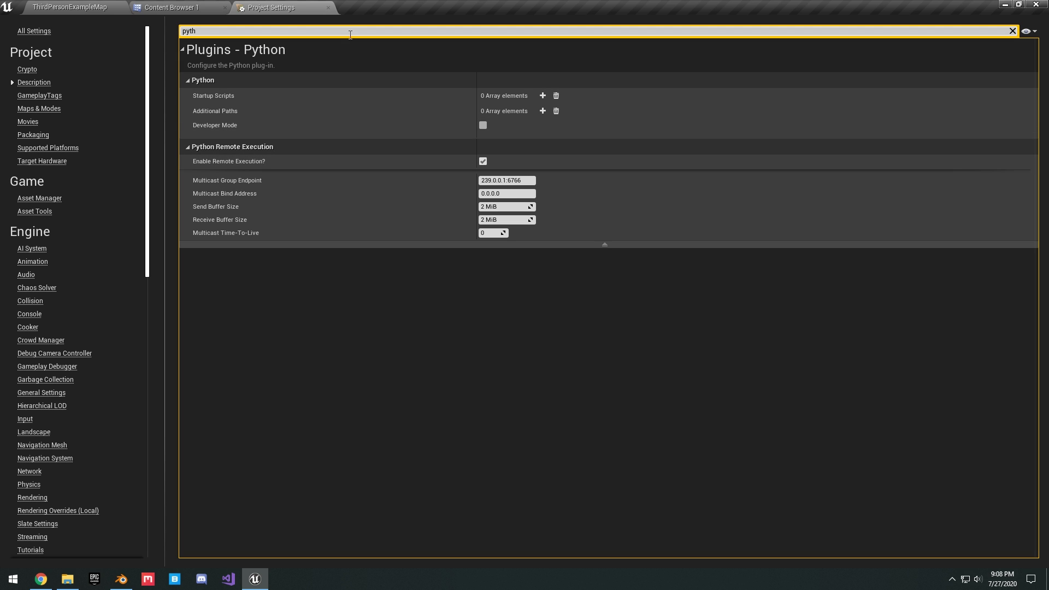
{"action": "mouse_move", "coordinate": [130, 584]}
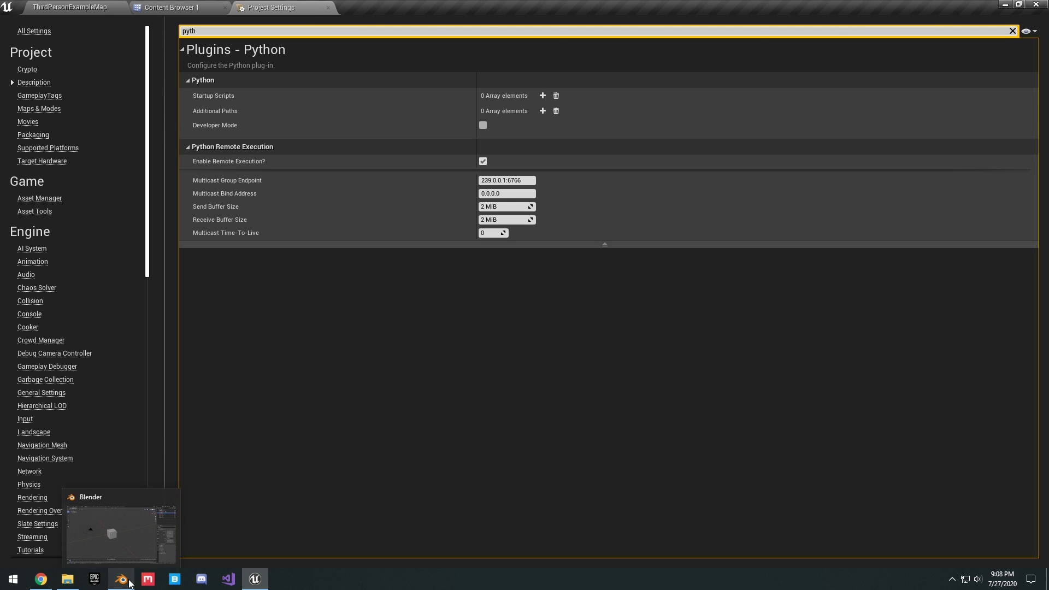
{"action": "left_click", "coordinate": [1013, 32]}
- Find the cpu setting in the editor preferences and disable Use Less CPU when in Background
{"action": "left_click", "coordinate": [110, 7]}
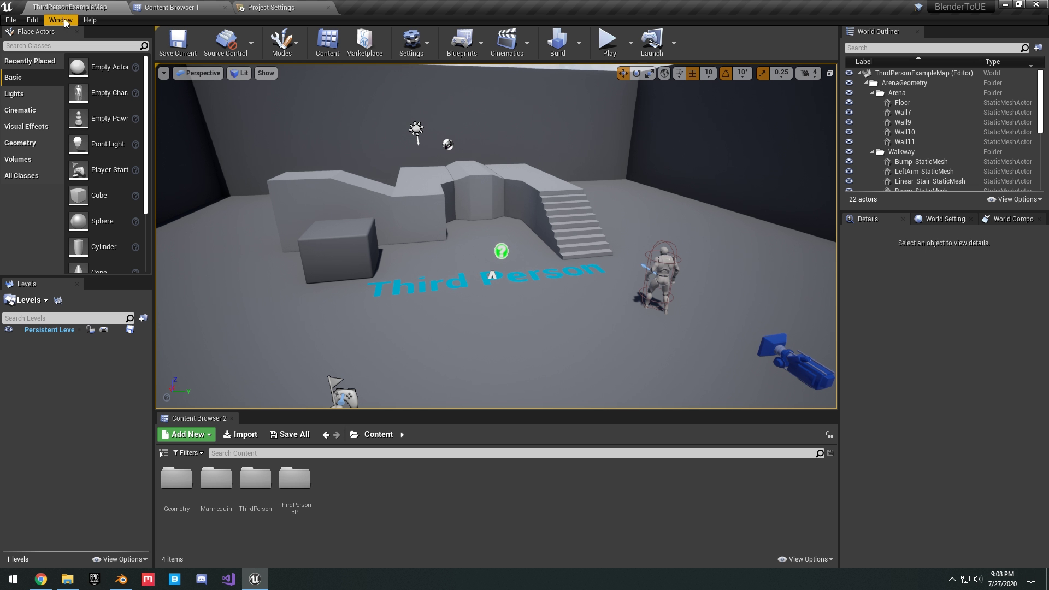
{"action": "left_click", "coordinate": [33, 20]}
{"action": "left_click", "coordinate": [69, 163]}
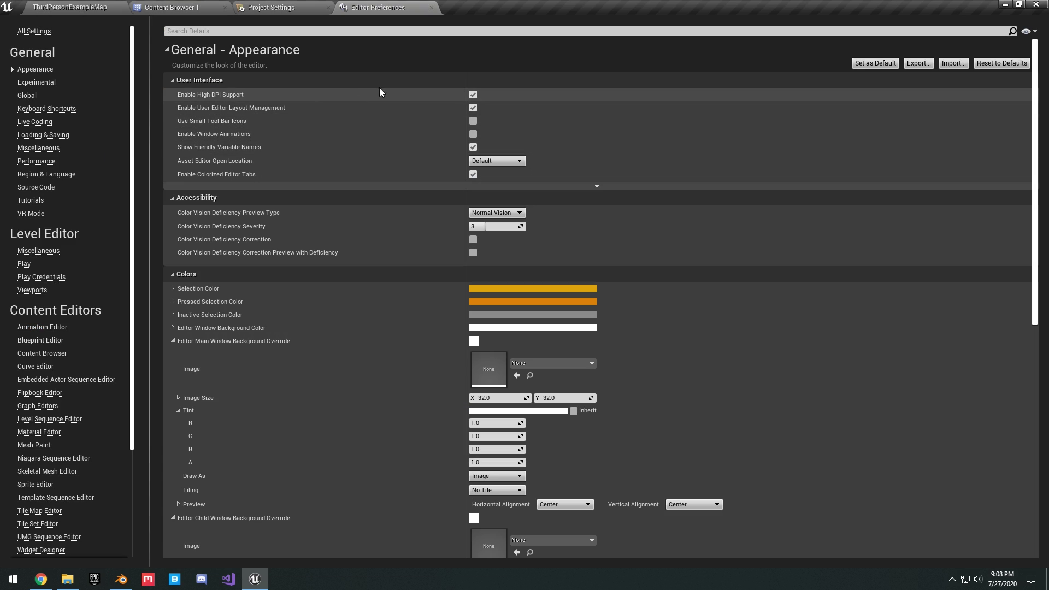
{"action": "left_click", "coordinate": [341, 30]}
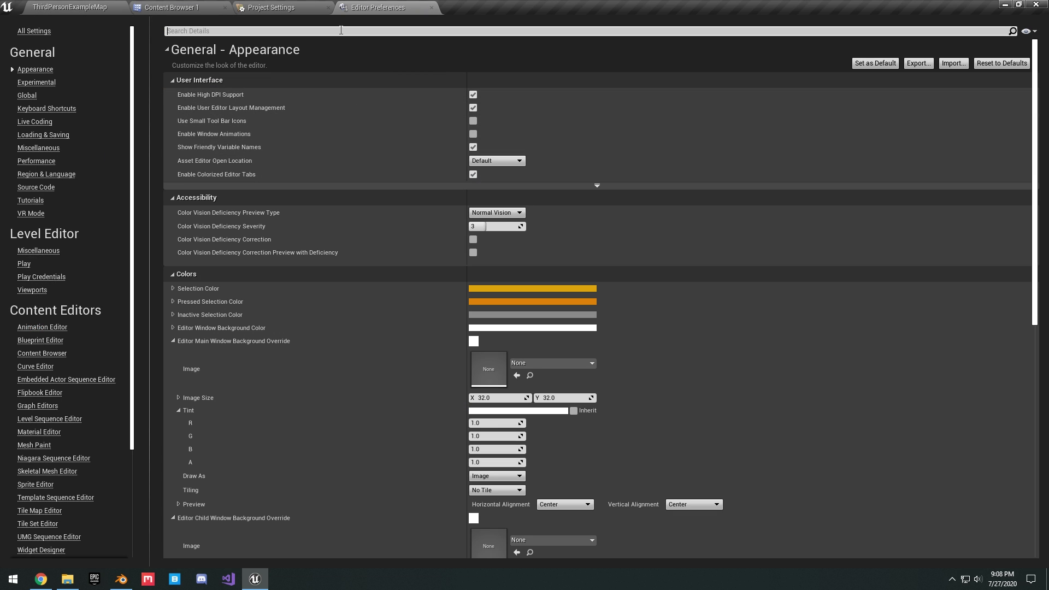
{"action": "type", "text": "cpu"}
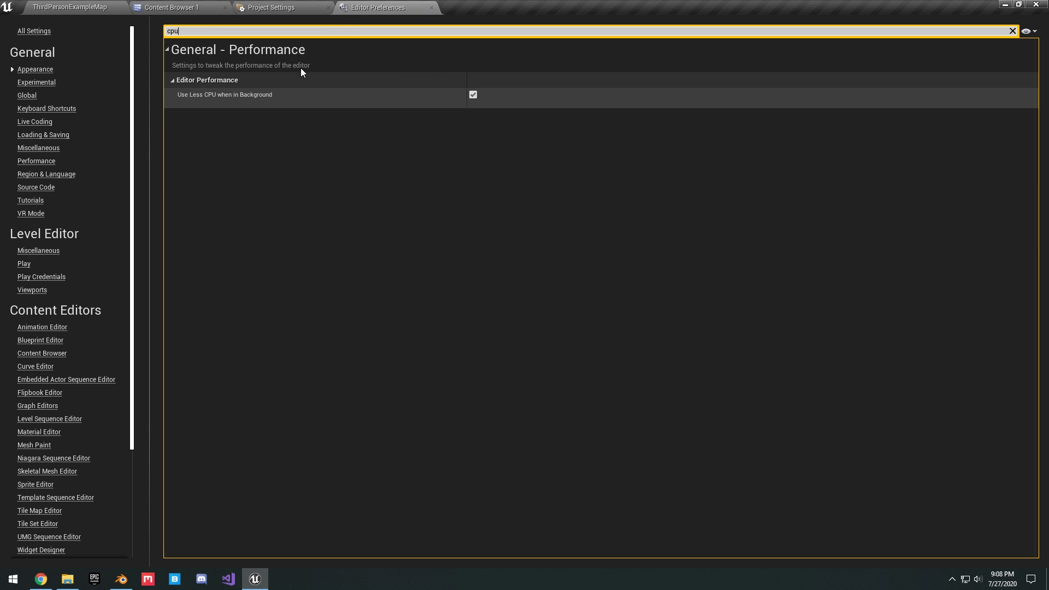
{"action": "mouse_move", "coordinate": [224, 97]}
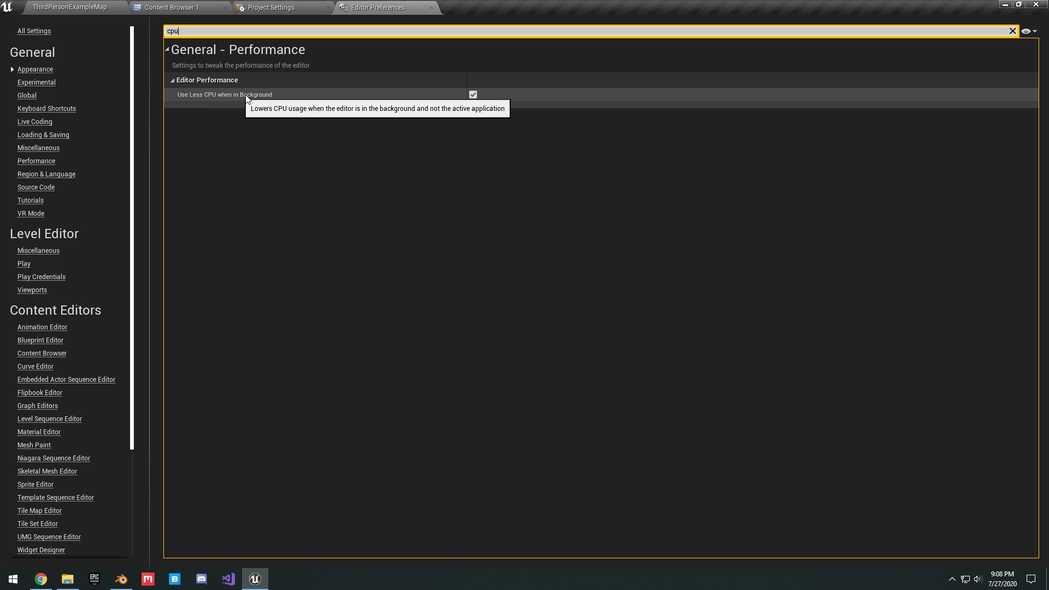
{"action": "left_click", "coordinate": [473, 94]}
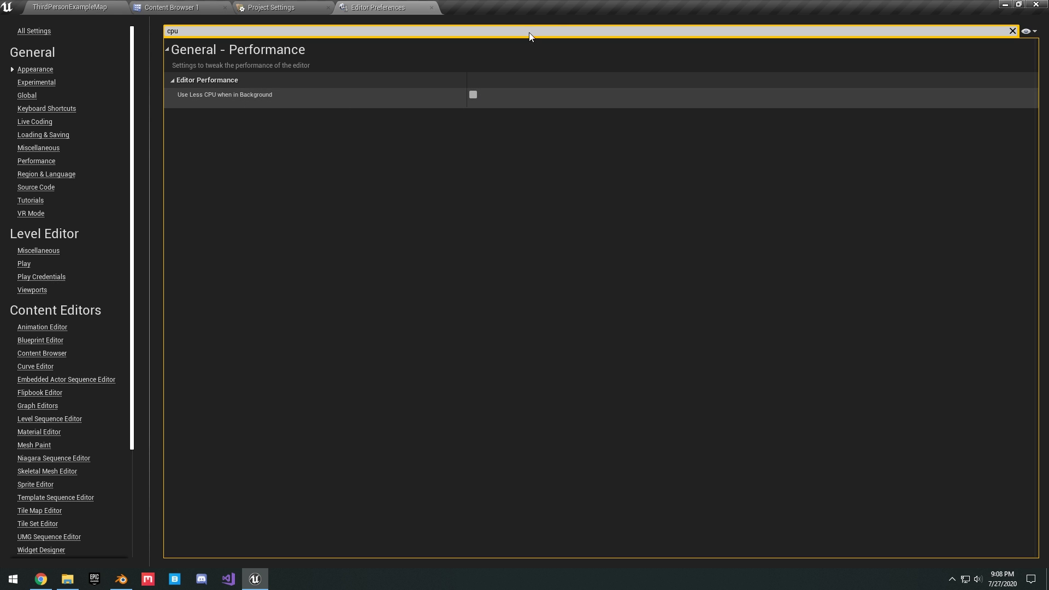
- Clear the preferences search, return to the level and arrange the Blender and Unreal windows side by side
{"action": "left_click_drag", "start_coordinate": [568, 5], "coordinate": [687, 67]}
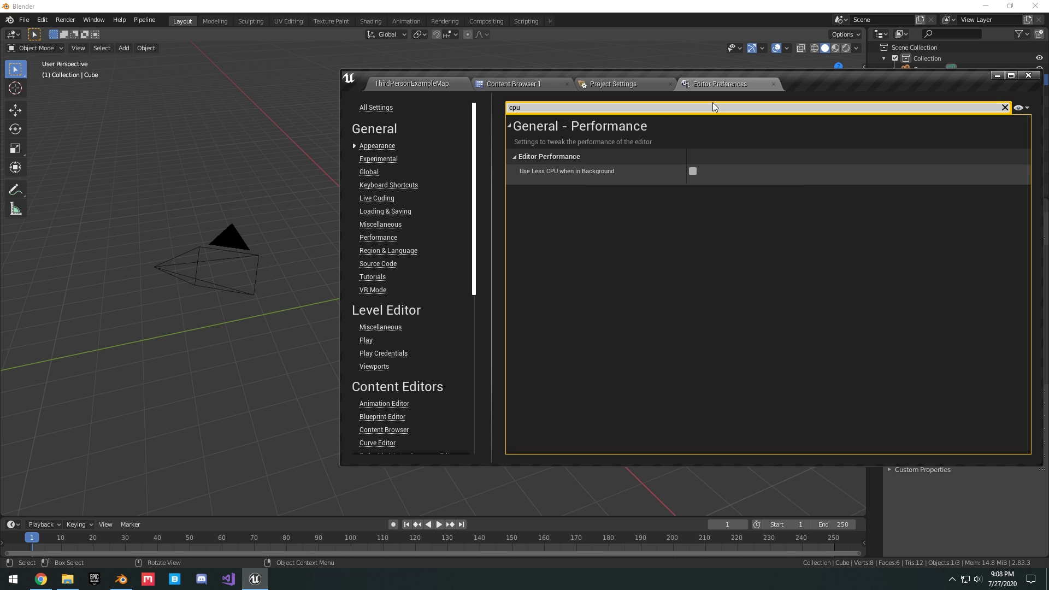
{"action": "left_click_drag", "start_coordinate": [845, 83], "coordinate": [828, 85]}
{"action": "left_click", "coordinate": [989, 108]}
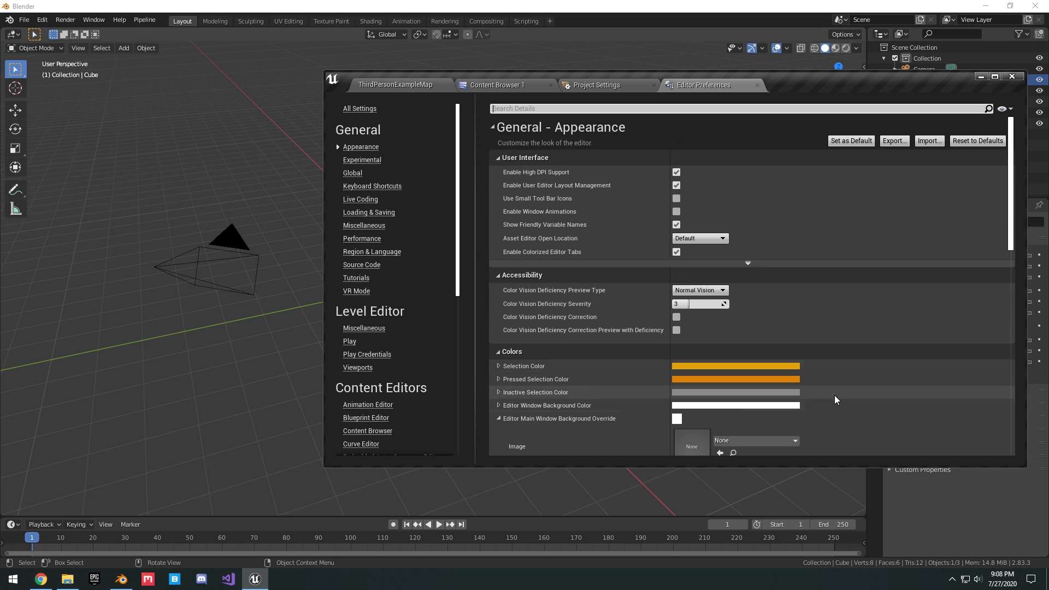
{"action": "left_click", "coordinate": [415, 87]}
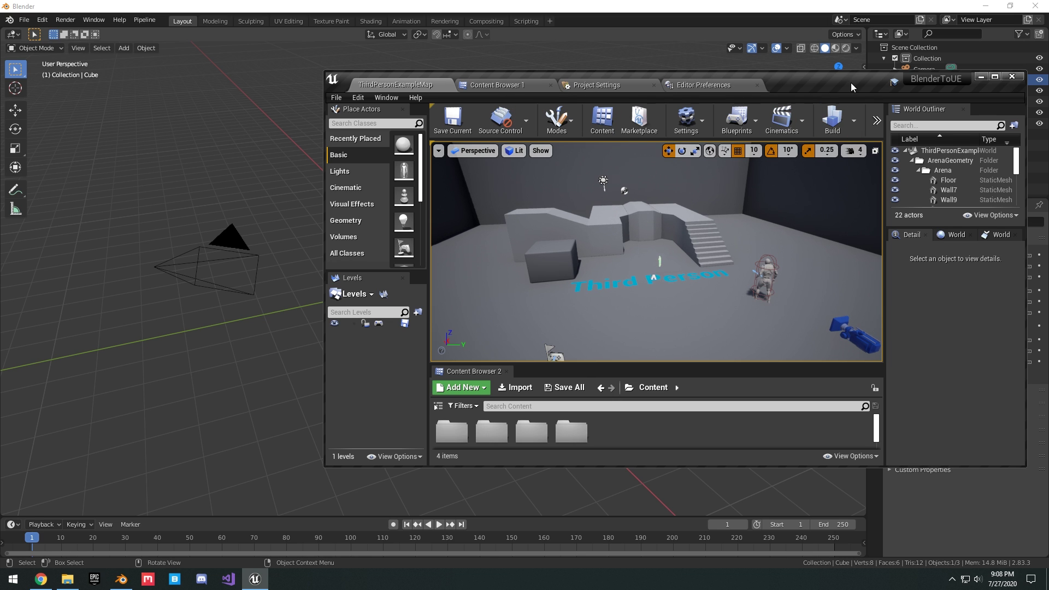
{"action": "left_click_drag", "start_coordinate": [853, 64], "coordinate": [1047, 243]}
{"action": "left_click", "coordinate": [178, 196]}
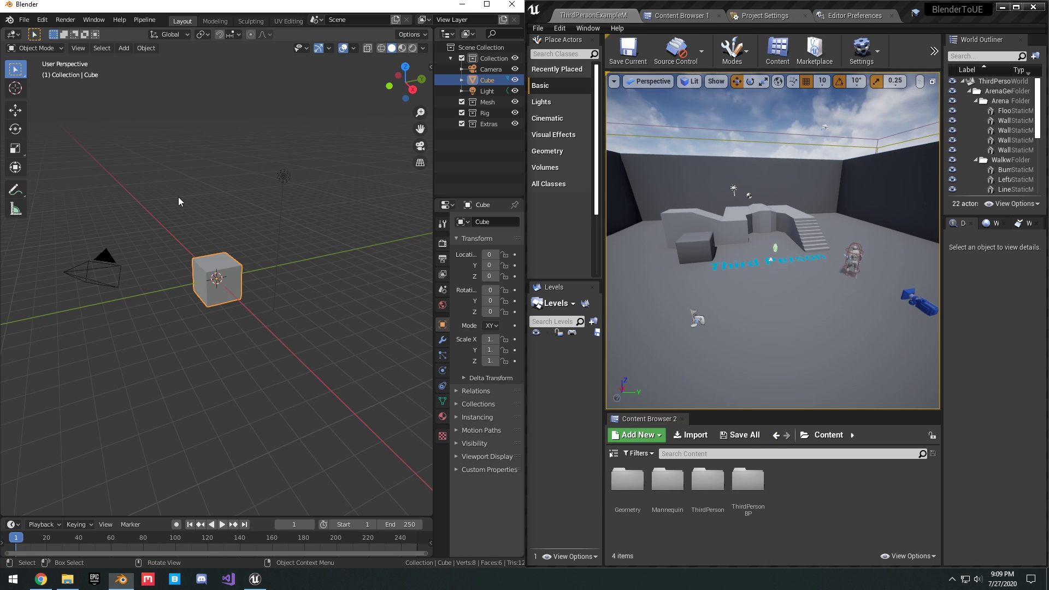
{"action": "middle_click_drag", "start_coordinate": [203, 194], "coordinate": [213, 194]}
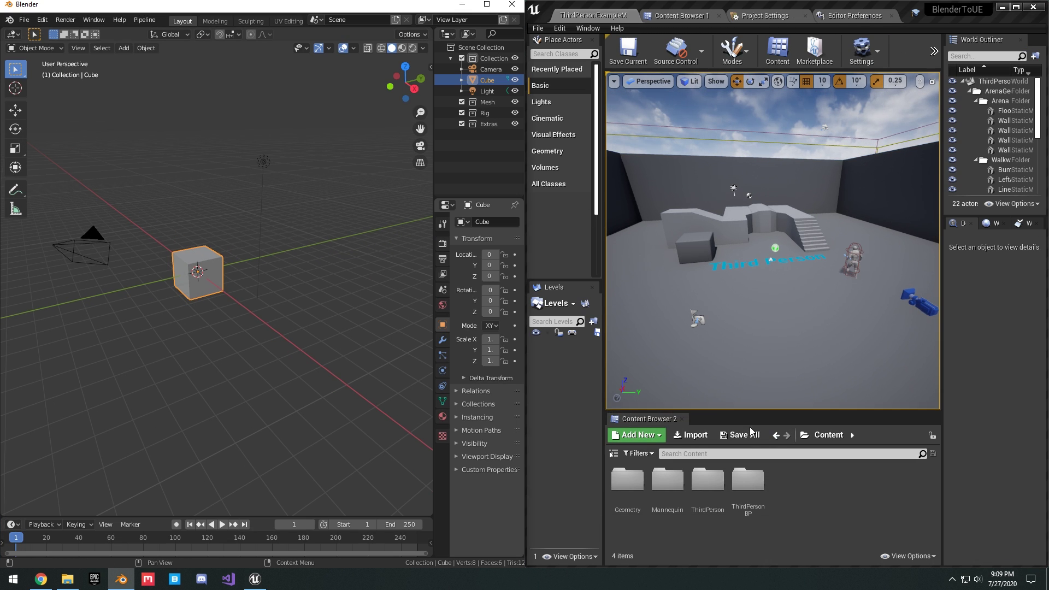
{"action": "scroll", "coordinate": [290, 243], "scroll_direction": "up", "scroll_amount": 1}
{"action": "middle_click_drag", "start_coordinate": [276, 241], "coordinate": [286, 249], "text": "shift"}
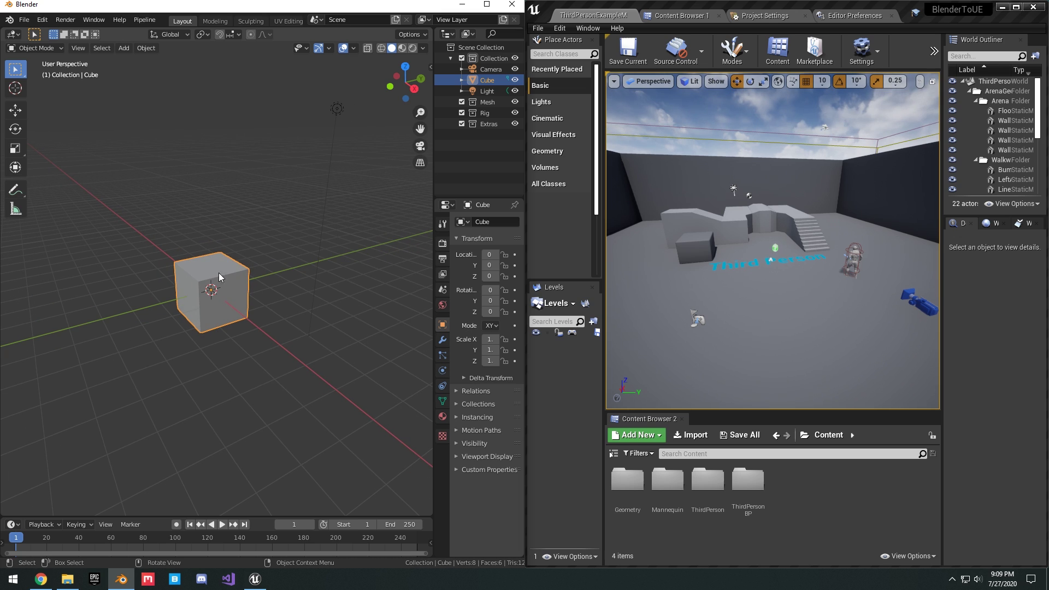
{"action": "right_click_drag", "start_coordinate": [747, 226], "coordinate": [790, 211]}
{"action": "right_click_drag", "start_coordinate": [798, 246], "coordinate": [809, 246]}
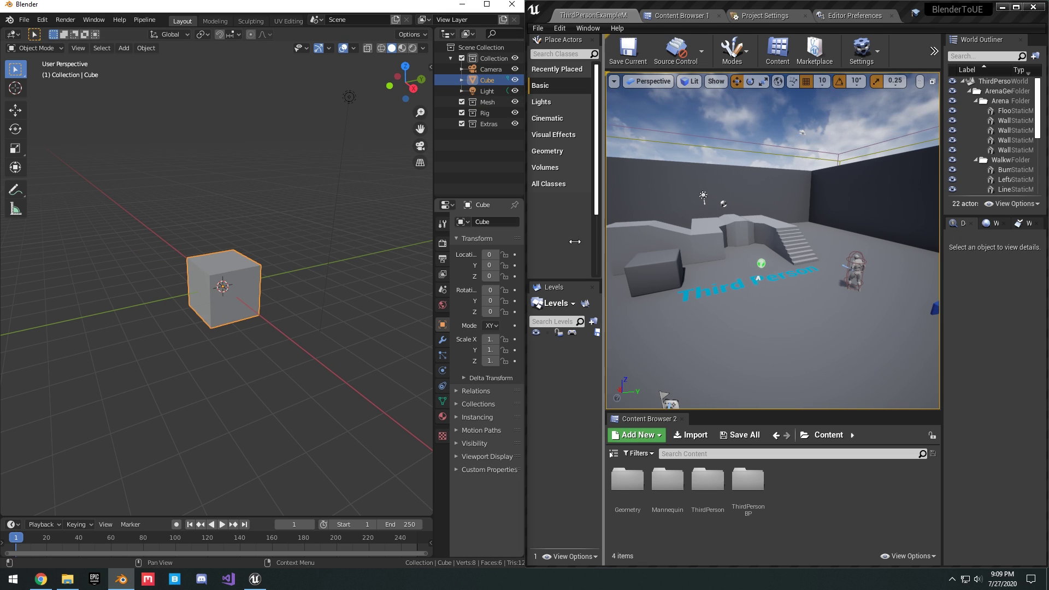
{"action": "scroll", "coordinate": [283, 248], "scroll_direction": "down", "scroll_amount": 1}
{"action": "scroll", "coordinate": [273, 235], "scroll_direction": "up", "scroll_amount": 2}
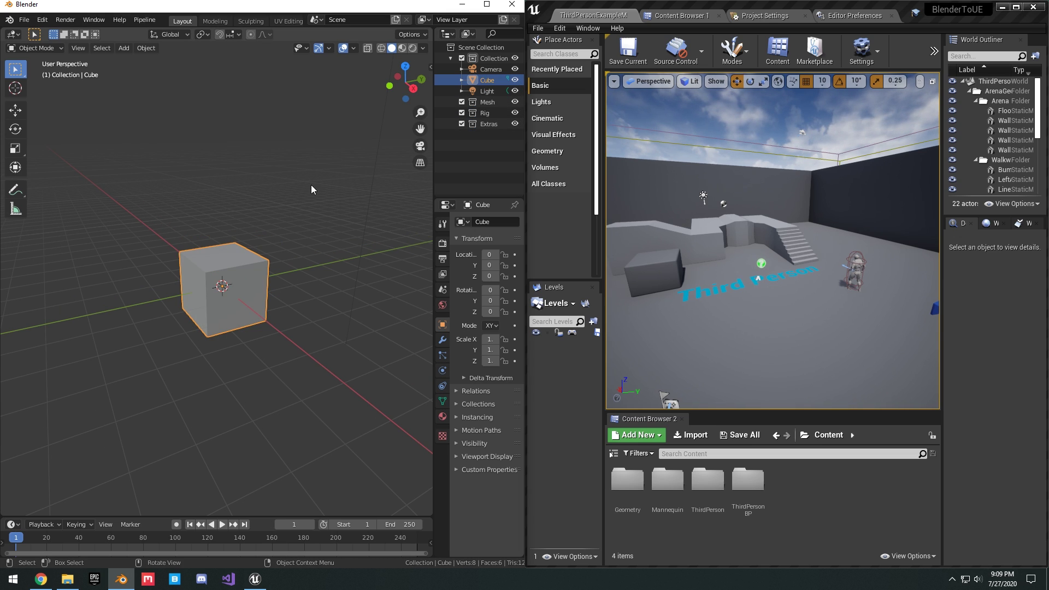
- Move the selected Cube in Blender into the Mesh collection
{"action": "key", "text": "m"}
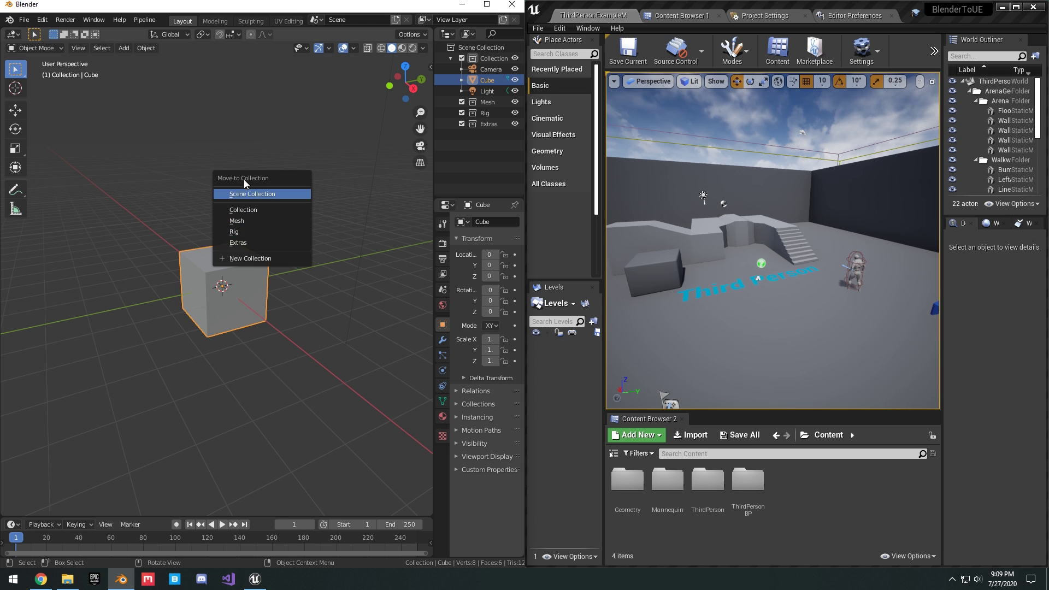
{"action": "left_click", "coordinate": [245, 221]}
{"action": "left_click", "coordinate": [247, 219]}
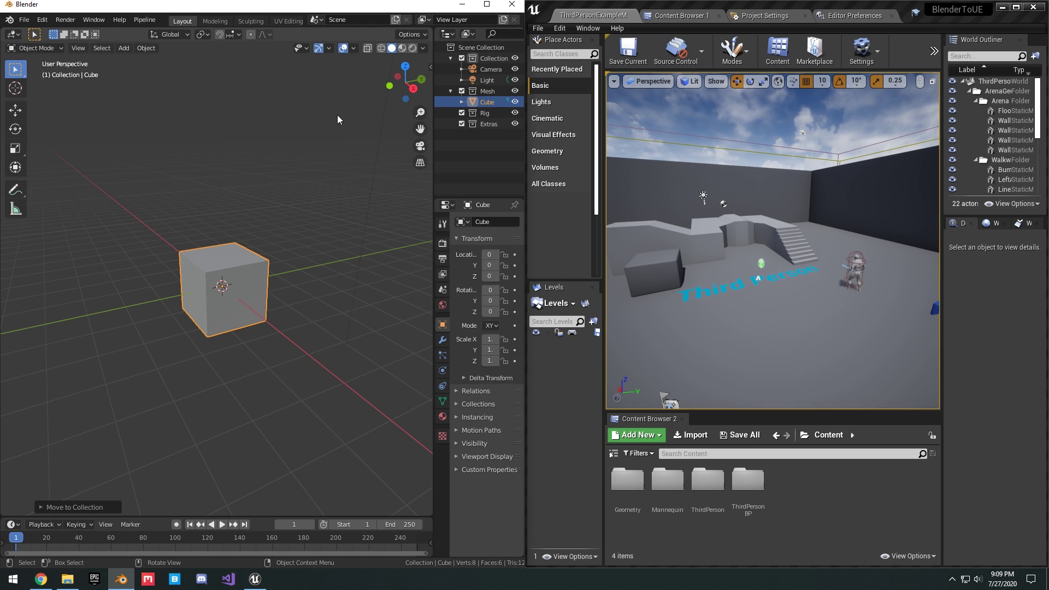
{"action": "key", "text": "m"}
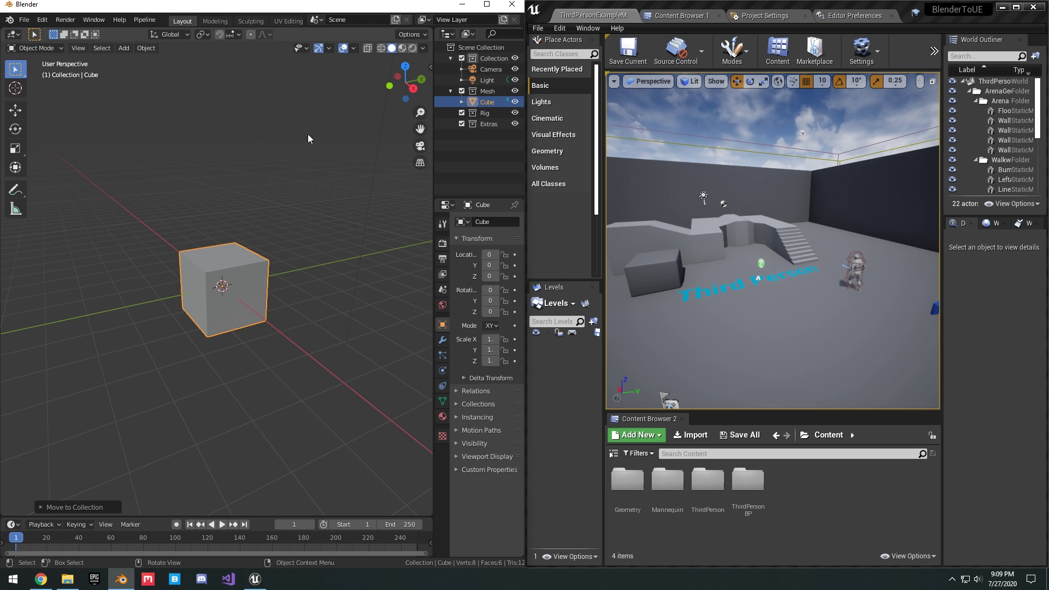
- Export the cube from Blender to the open project with Send to Unreal
{"action": "middle_click_drag", "start_coordinate": [229, 129], "coordinate": [274, 119], "text": "shift"}
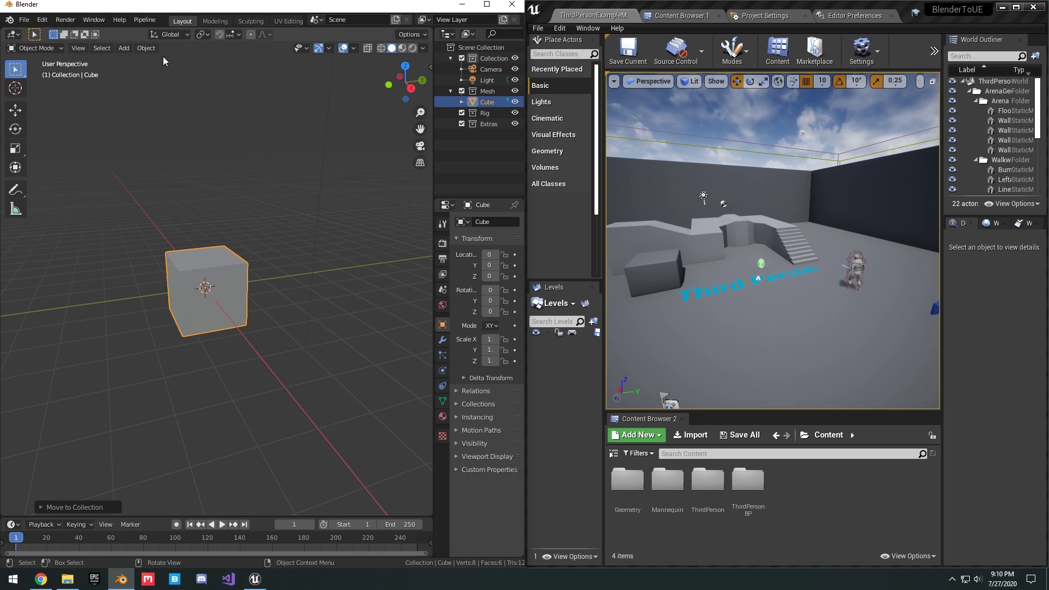
{"action": "left_click", "coordinate": [137, 21]}
{"action": "mouse_move", "coordinate": [145, 31]}
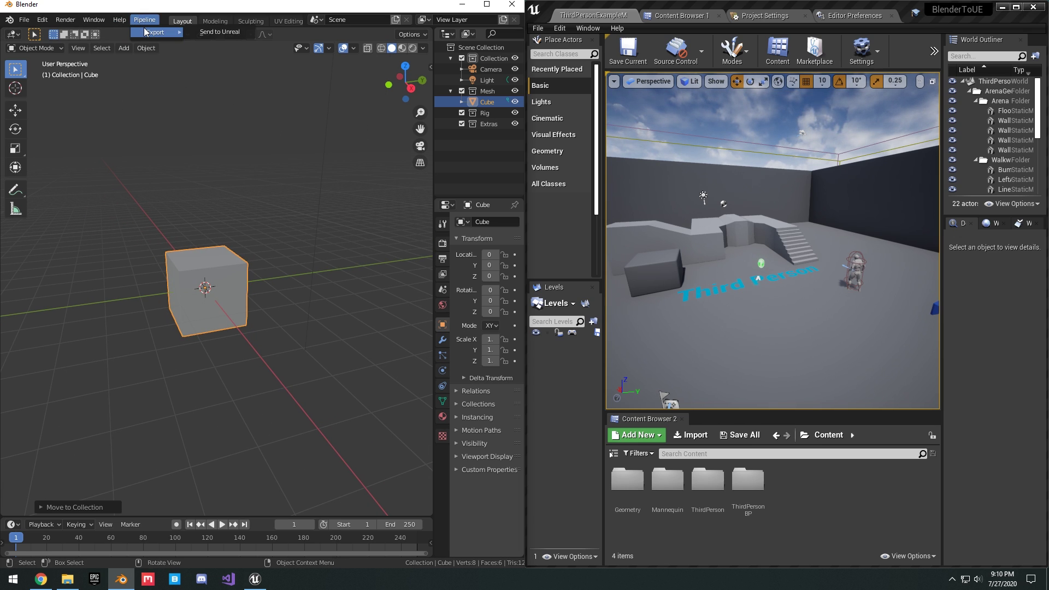
{"action": "left_click", "coordinate": [197, 31]}
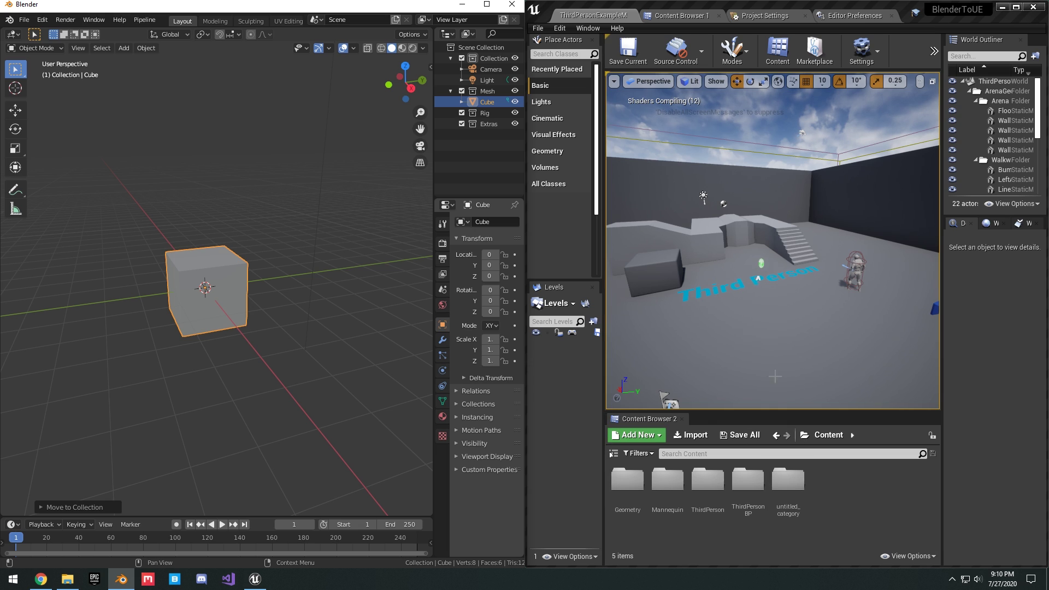
- Switch to Unreal and open the untitled_asset folder inside untitled_category to inspect the imported assets
{"action": "double_click", "coordinate": [793, 492]}
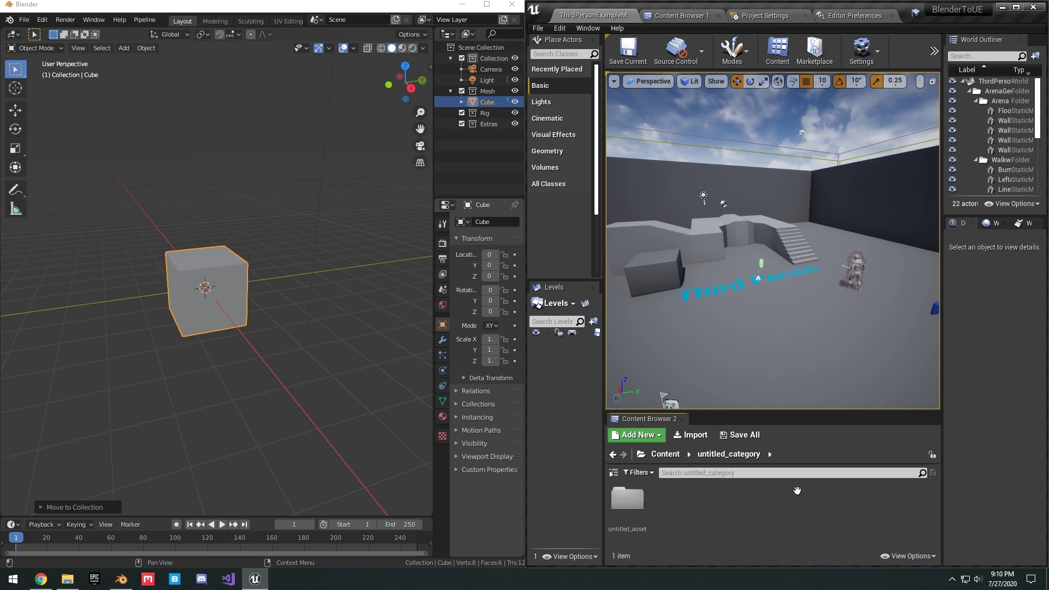
{"action": "left_click", "coordinate": [639, 504]}
{"action": "double_click", "coordinate": [639, 504]}
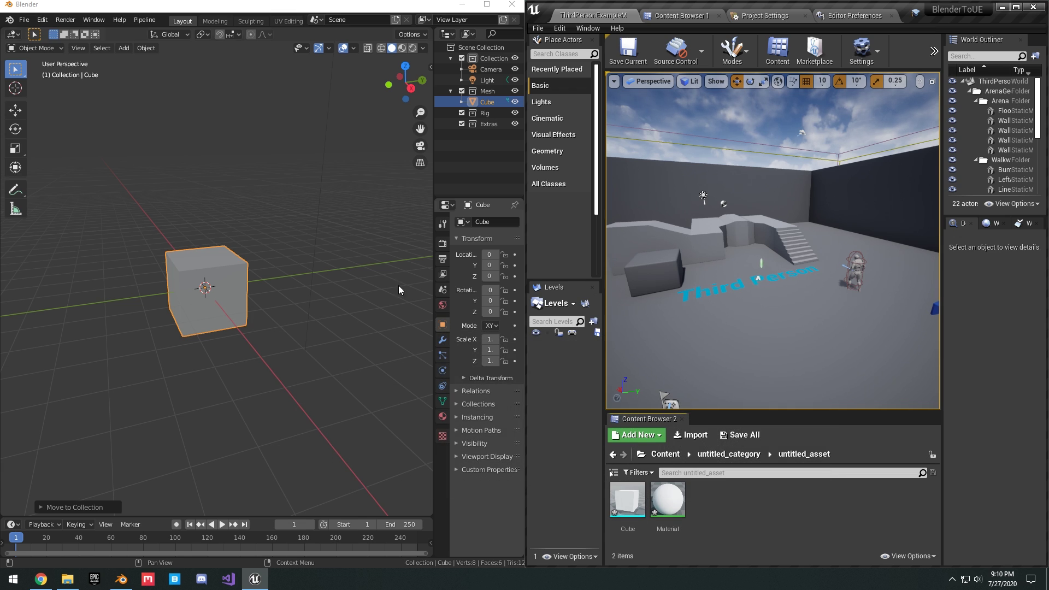
- Place the Cube static mesh from untitled_asset in the Unreal level and raise it above the floor
{"action": "left_click_drag", "start_coordinate": [620, 503], "coordinate": [771, 300]}
{"action": "left_click_drag", "start_coordinate": [772, 263], "coordinate": [775, 217]}
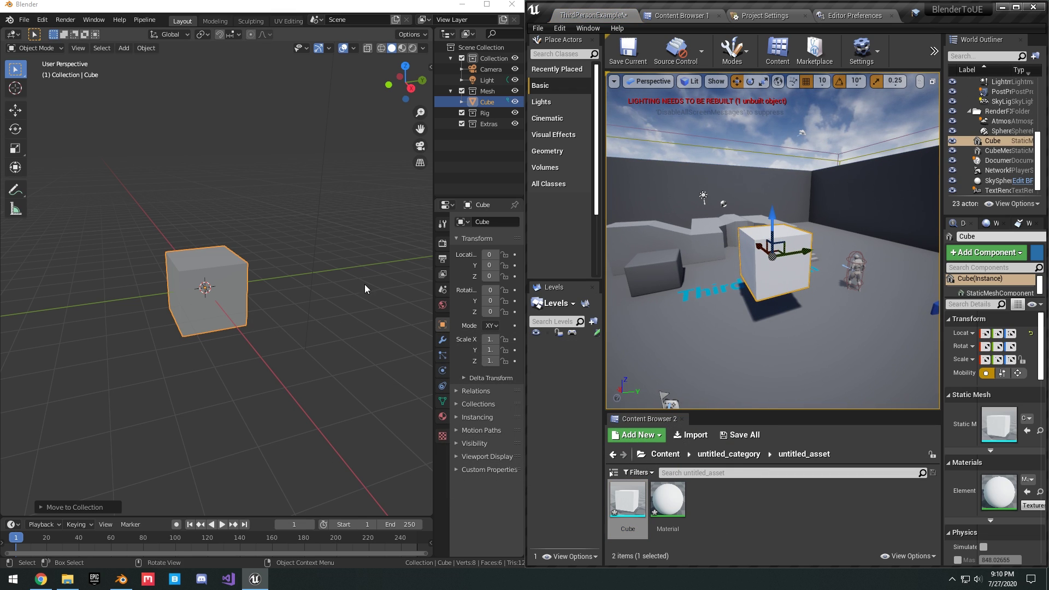
{"action": "right_click", "coordinate": [275, 279]}
{"action": "right_click_drag", "start_coordinate": [803, 265], "coordinate": [813, 215]}
{"action": "middle_click_drag", "start_coordinate": [810, 220], "coordinate": [771, 220]}
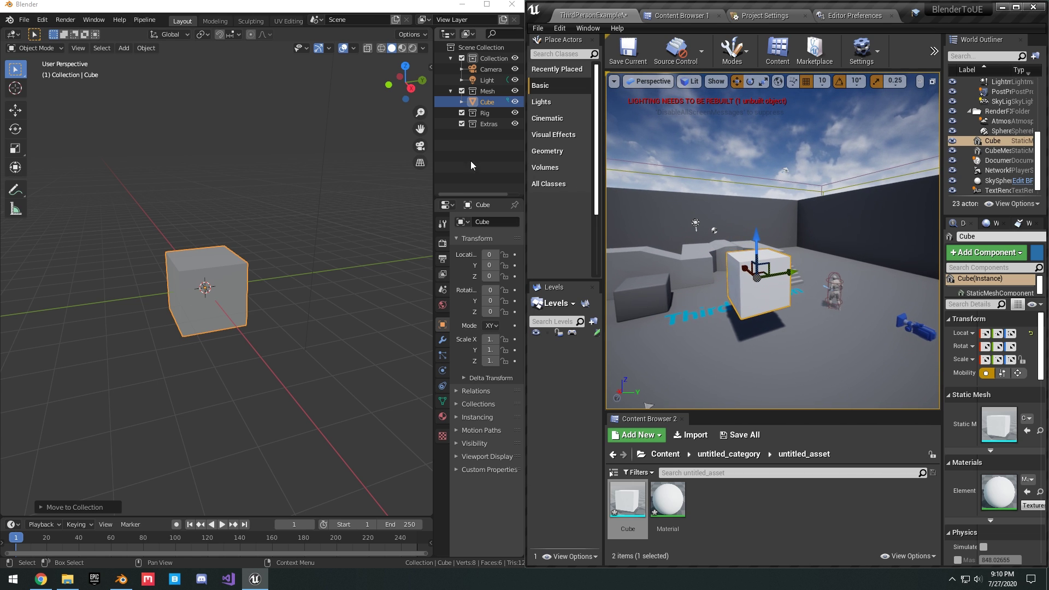
- Examine the Send to Unreal add-on's mesh and animation folder paths in Blender's preferences and compare them with Unreal's Content folder
{"action": "left_click", "coordinate": [42, 19]}
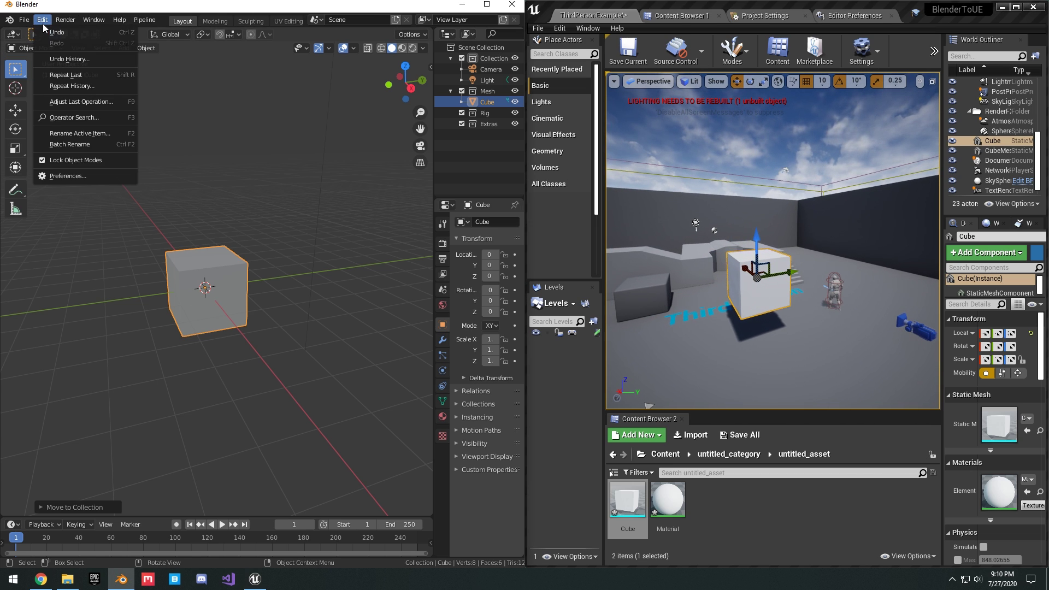
{"action": "left_click", "coordinate": [54, 178]}
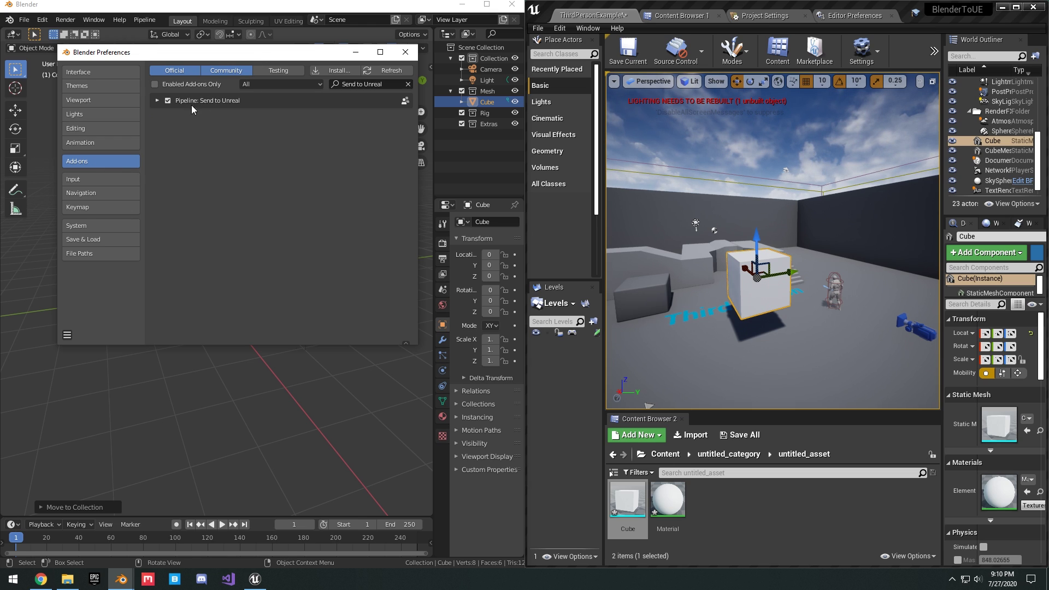
{"action": "left_click", "coordinate": [158, 101]}
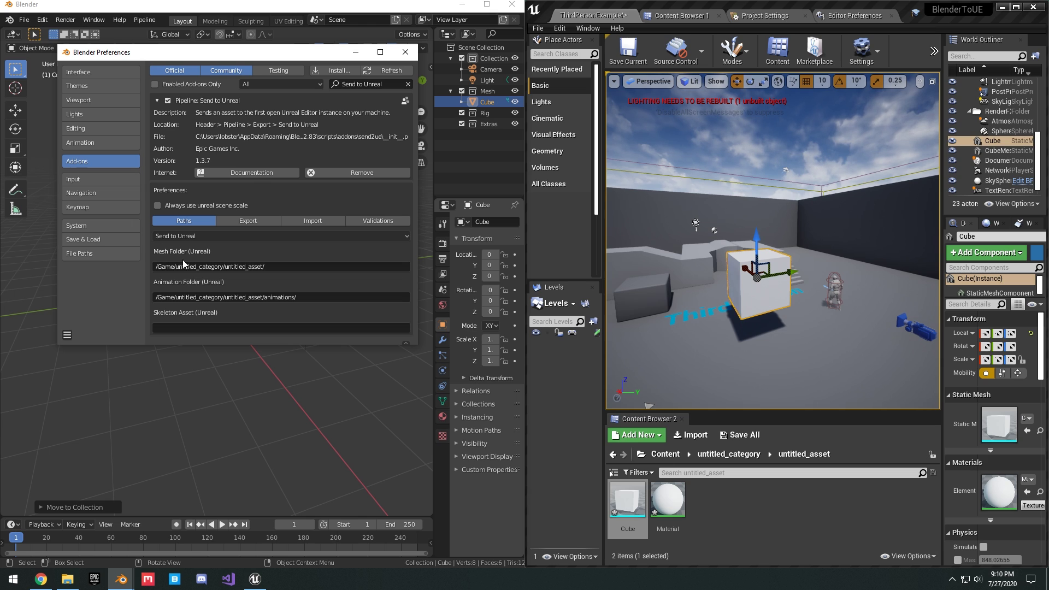
{"action": "left_click_drag", "start_coordinate": [236, 56], "coordinate": [236, 74]}
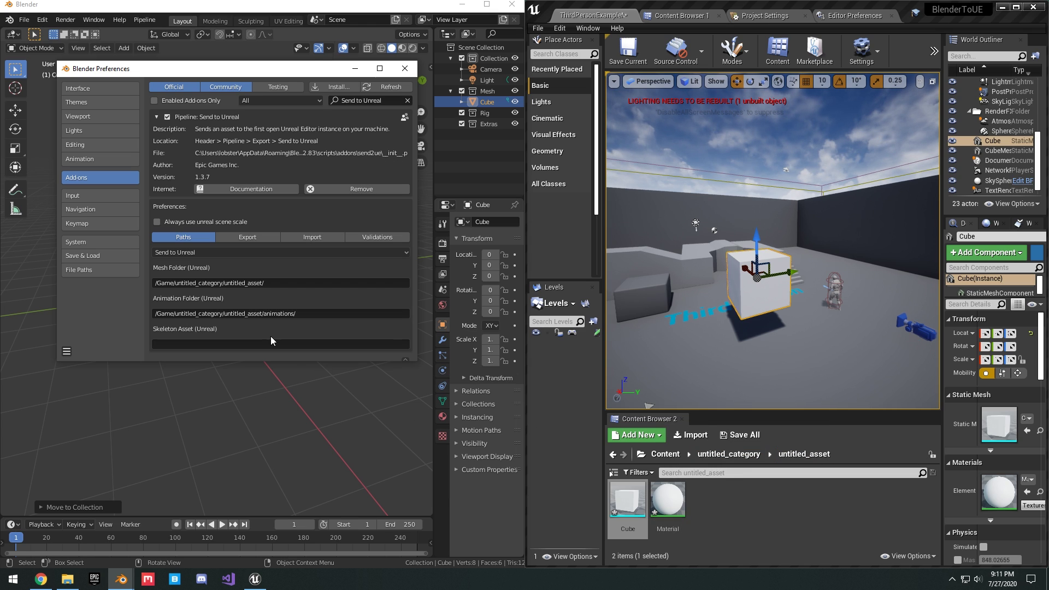
{"action": "left_click", "coordinate": [223, 282]}
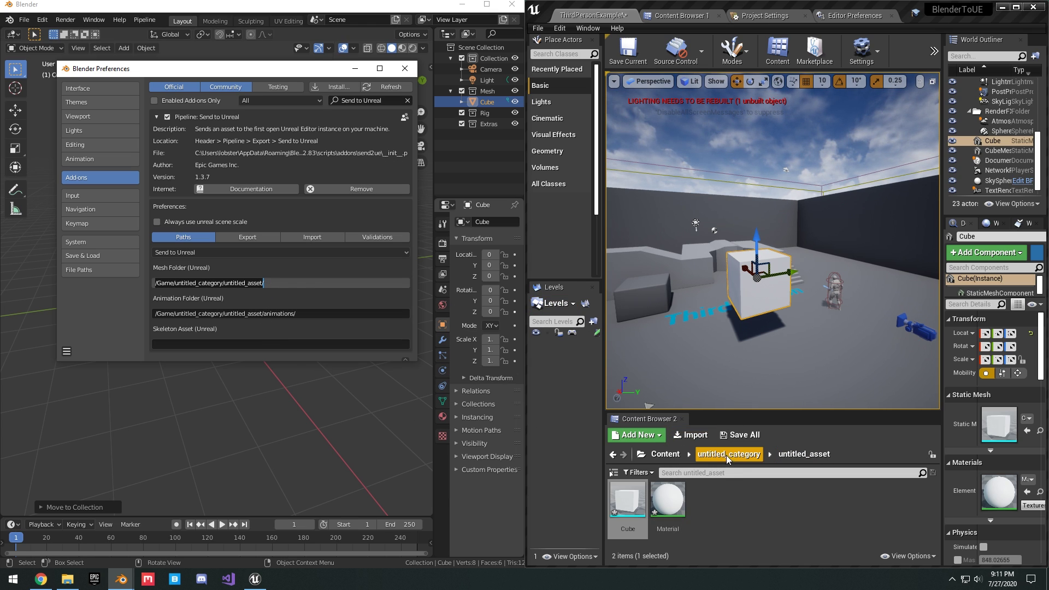
{"action": "left_click", "coordinate": [666, 454]}
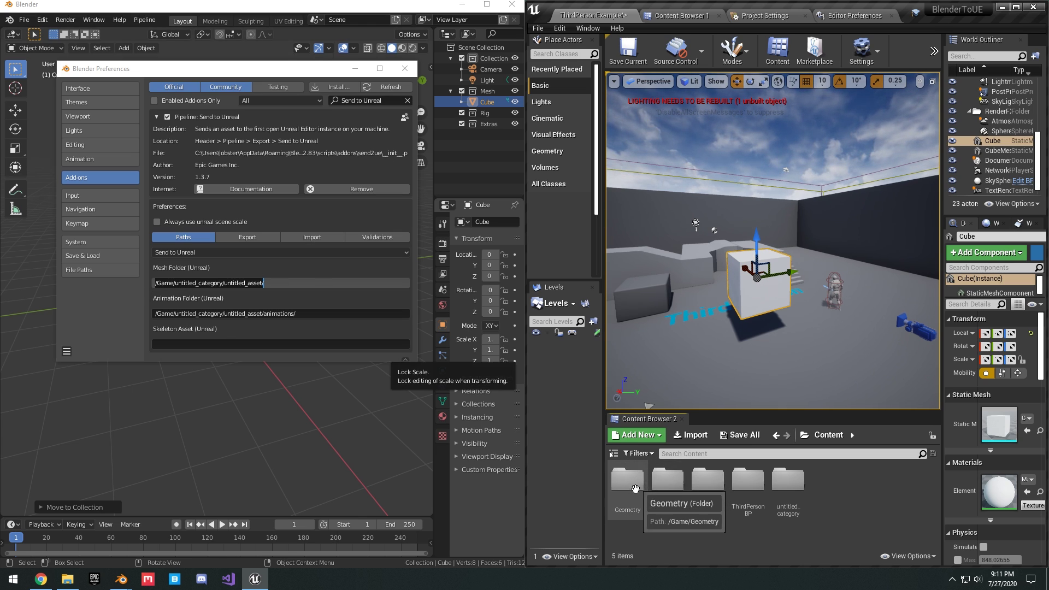
{"action": "left_click", "coordinate": [282, 302]}
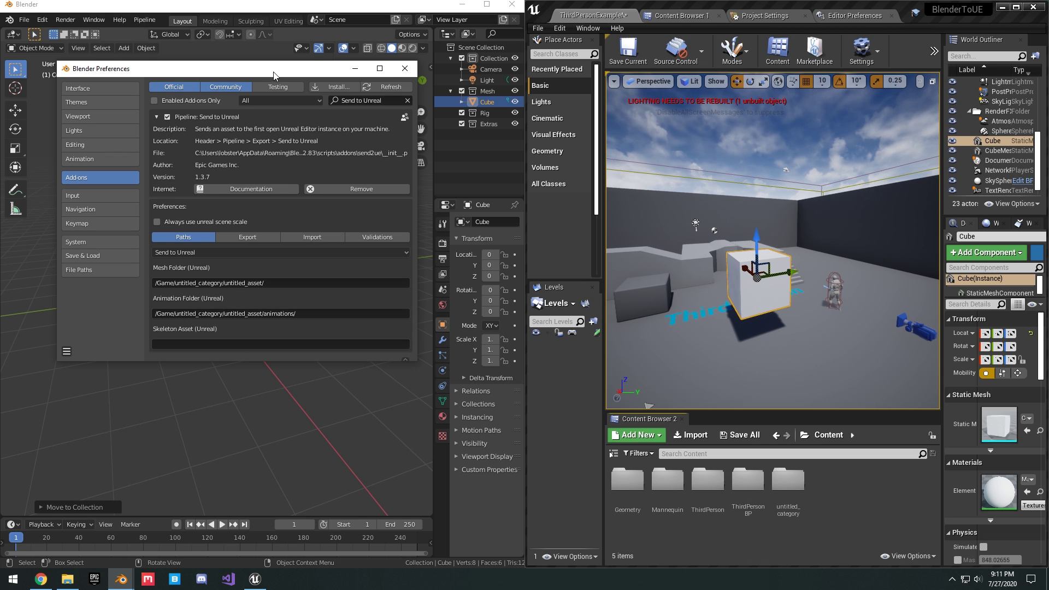
{"action": "left_click_drag", "start_coordinate": [273, 73], "coordinate": [262, 87]}
- Close the Blender preferences and compare the cube from several angles in the Unreal level and the Blender scene
{"action": "right_click_drag", "start_coordinate": [776, 327], "coordinate": [790, 345]}
{"action": "scroll", "coordinate": [852, 241], "scroll_direction": "down", "scroll_amount": 2}
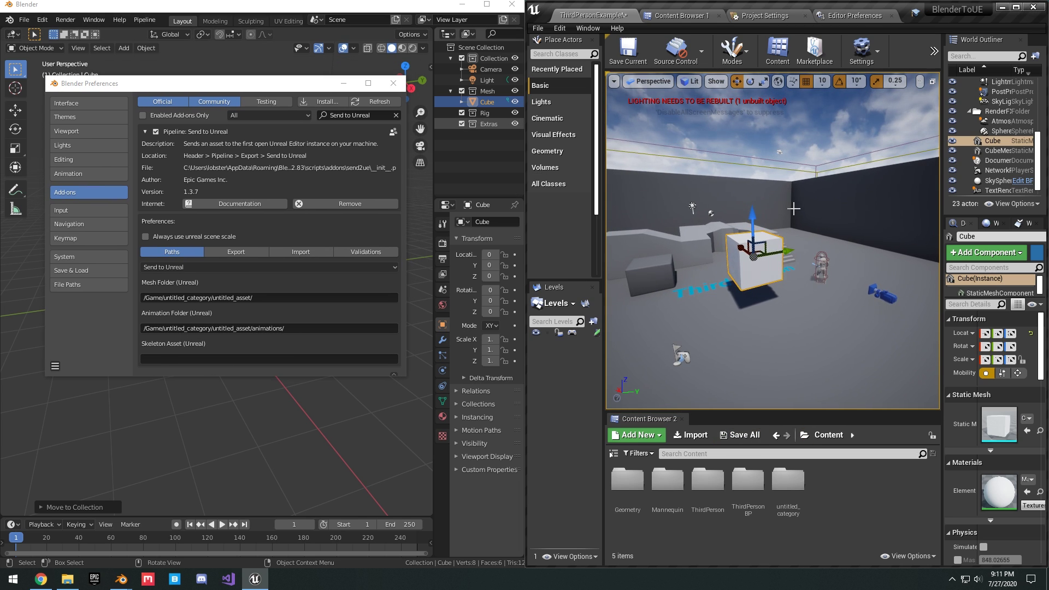
{"action": "key", "text": "w"}
{"action": "key", "text": "d"}
{"action": "right_click_drag", "start_coordinate": [794, 209], "coordinate": [730, 210]}
{"action": "left_click", "coordinate": [396, 89]}
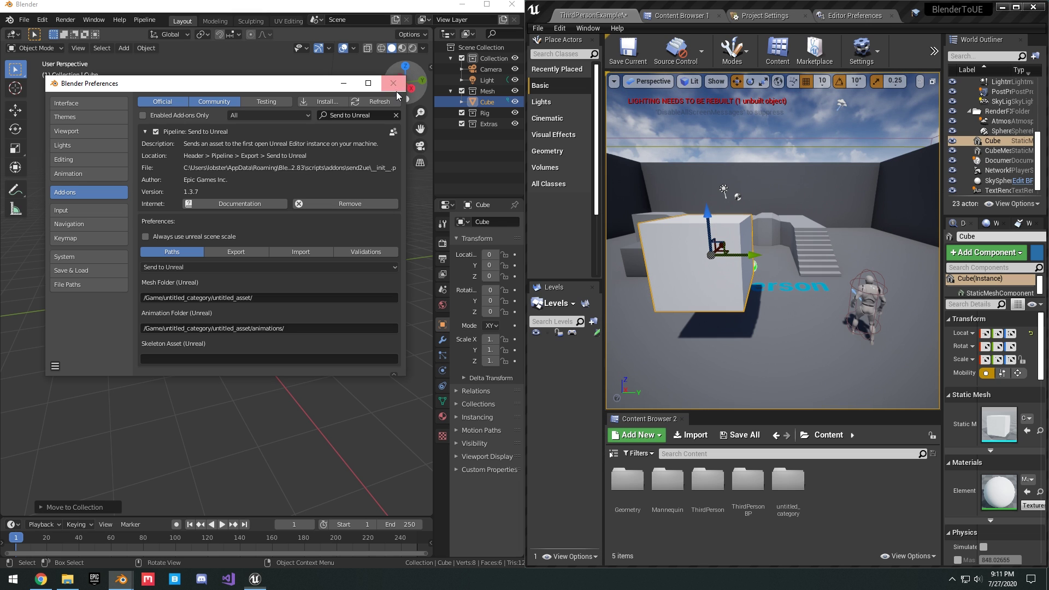
{"action": "left_click", "coordinate": [393, 84]}
{"action": "middle_click_drag", "start_coordinate": [250, 259], "coordinate": [334, 243]}
{"action": "mouse_move", "coordinate": [776, 241]}
{"action": "right_mouse_down"}
{"action": "mouse_move", "coordinate": [762, 241]}
{"action": "mouse_move", "coordinate": [809, 243]}
{"action": "mouse_move", "coordinate": [765, 241]}
{"action": "right_mouse_up"}
{"action": "key", "text": "a"}
{"action": "key", "text": "d"}
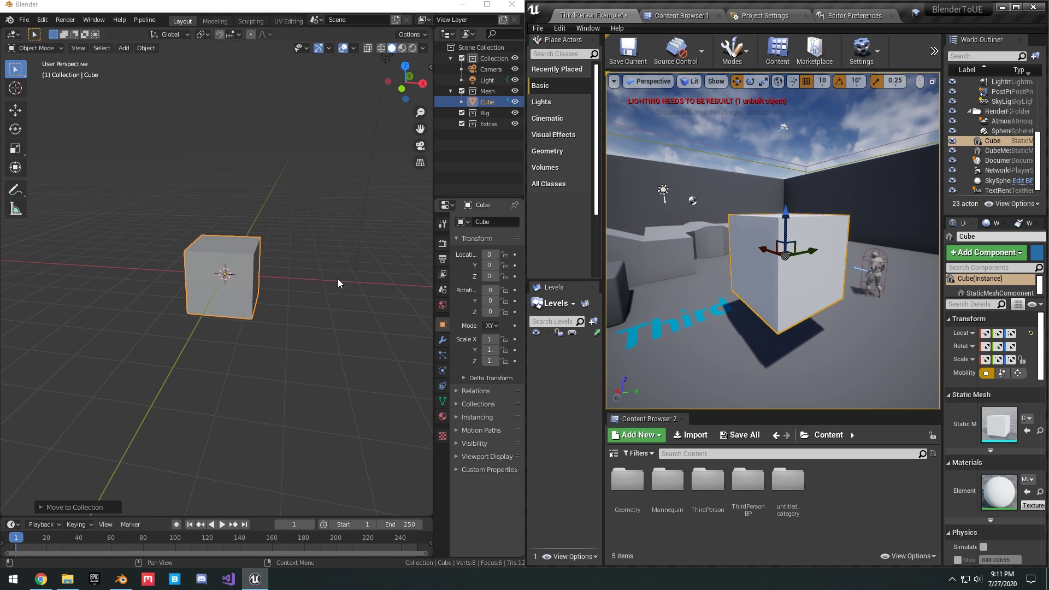
- Activate Blender's Measure tool and review the Always use unreal scene scale option in the Send to Unreal preferences
{"action": "key", "text": "shift+space"}
{"action": "key", "text": "m"}
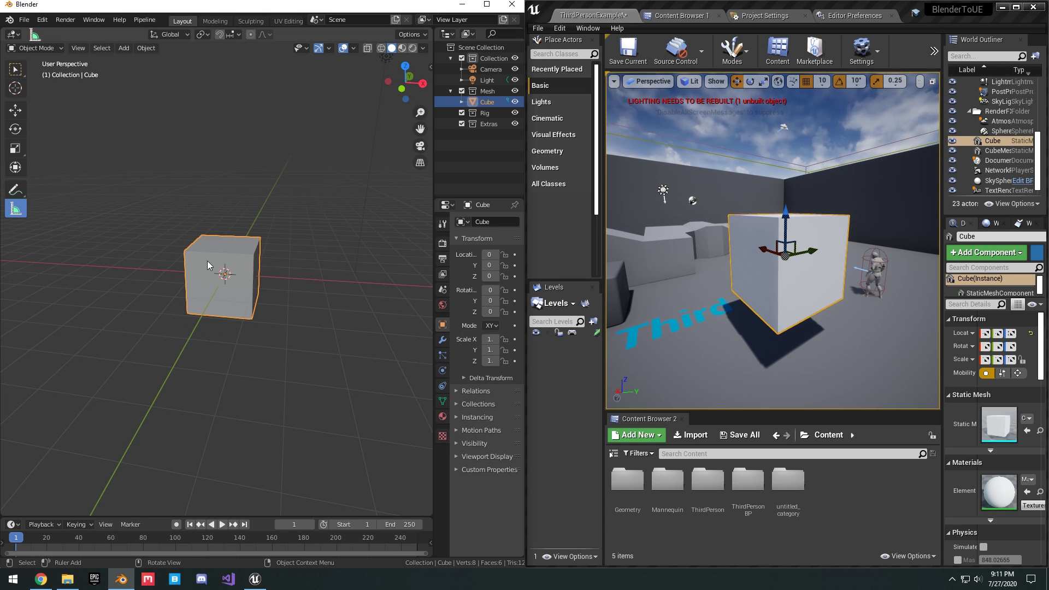
{"action": "middle_click_drag", "start_coordinate": [208, 260], "coordinate": [342, 279]}
{"action": "scroll", "coordinate": [265, 260], "scroll_direction": "up", "scroll_amount": 3}
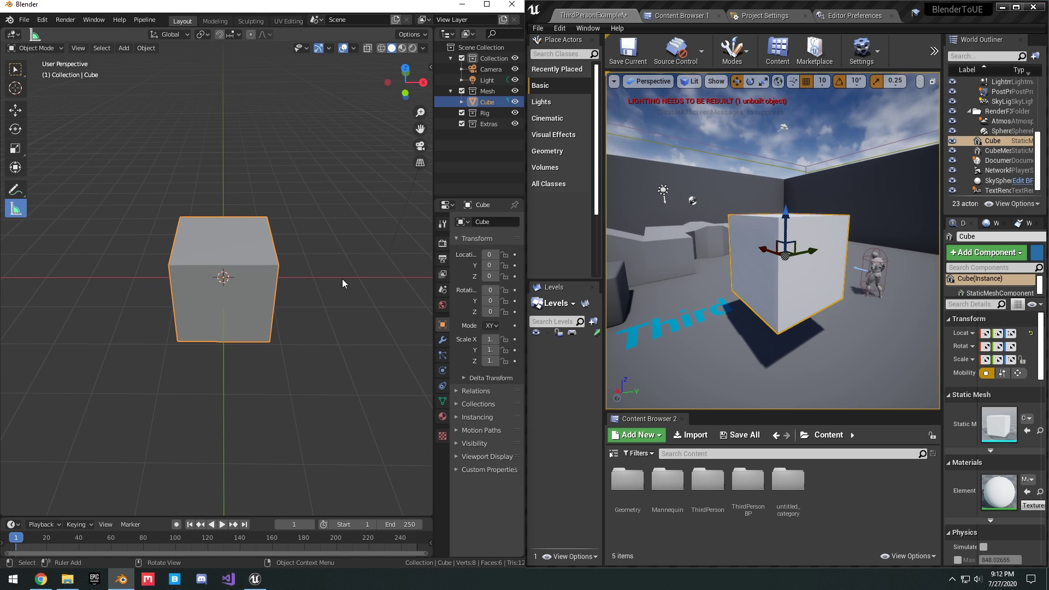
{"action": "left_click", "coordinate": [43, 20]}
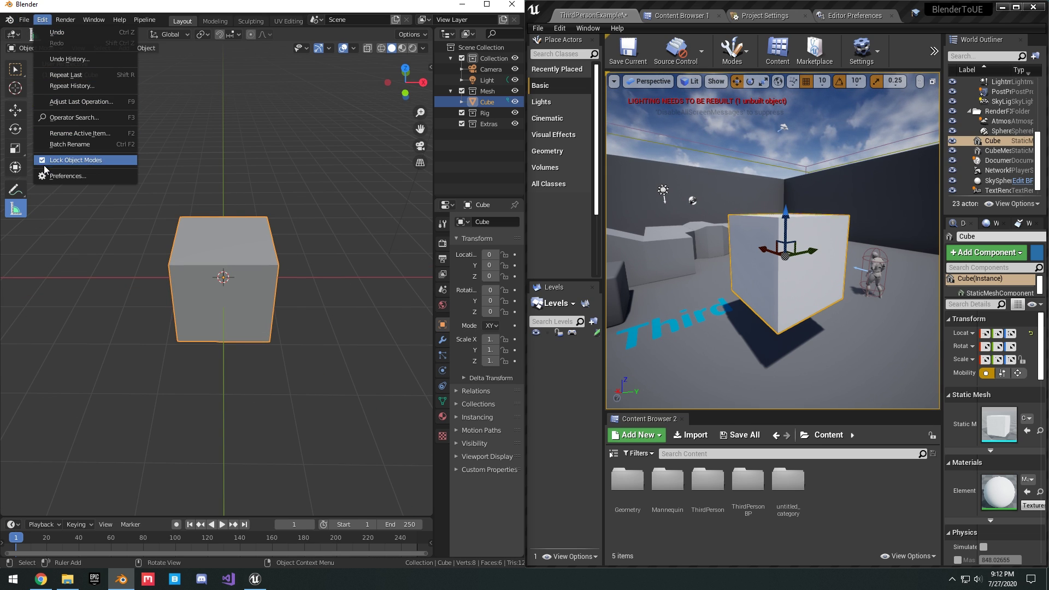
{"action": "left_click", "coordinate": [56, 176]}
{"action": "left_click_drag", "start_coordinate": [137, 53], "coordinate": [186, 61]}
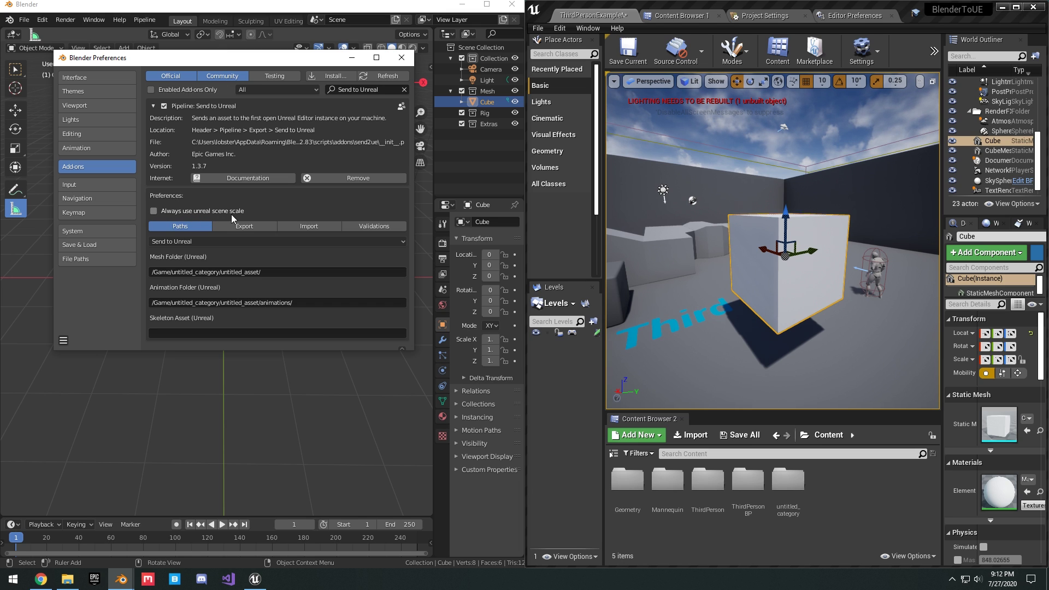
{"action": "left_click", "coordinate": [402, 58]}
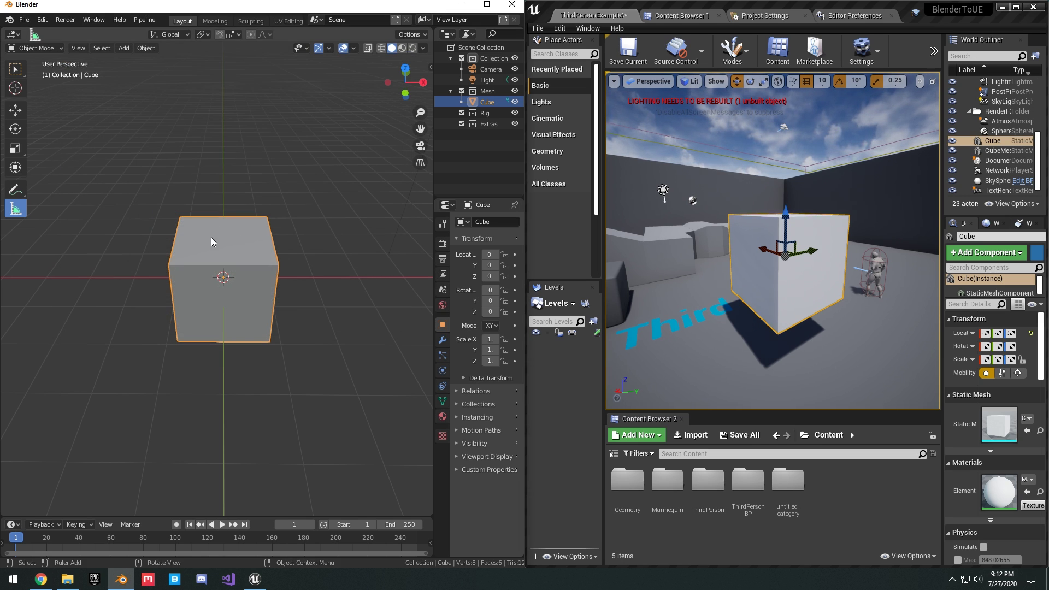
- Delete the placed cube from the Unreal level and select the untitled_category folder in Content
{"action": "middle_click_drag", "start_coordinate": [212, 241], "coordinate": [170, 252]}
{"action": "right_click_drag", "start_coordinate": [814, 247], "coordinate": [848, 240]}
{"action": "middle_click_drag", "start_coordinate": [269, 232], "coordinate": [249, 210]}
{"action": "mouse_move", "coordinate": [811, 246]}
{"action": "right_mouse_down"}
{"action": "mouse_move", "coordinate": [828, 253]}
{"action": "mouse_move", "coordinate": [811, 246]}
{"action": "right_mouse_up"}
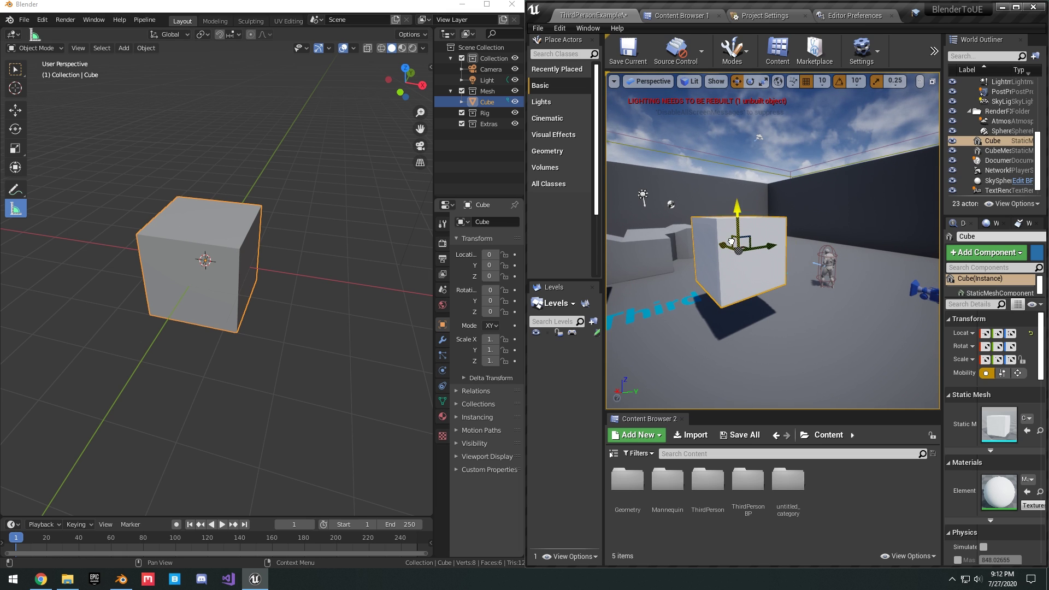
{"action": "key", "text": "Delete"}
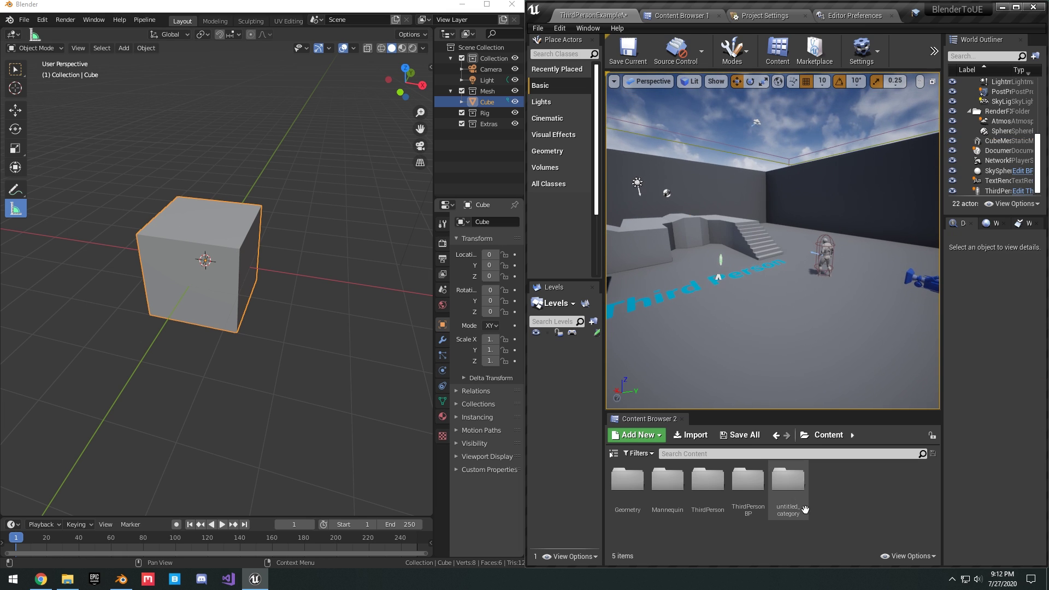
{"action": "left_click", "coordinate": [787, 484]}
- Close the current Blender session without saving the scene
{"action": "left_click", "coordinate": [361, 5]}
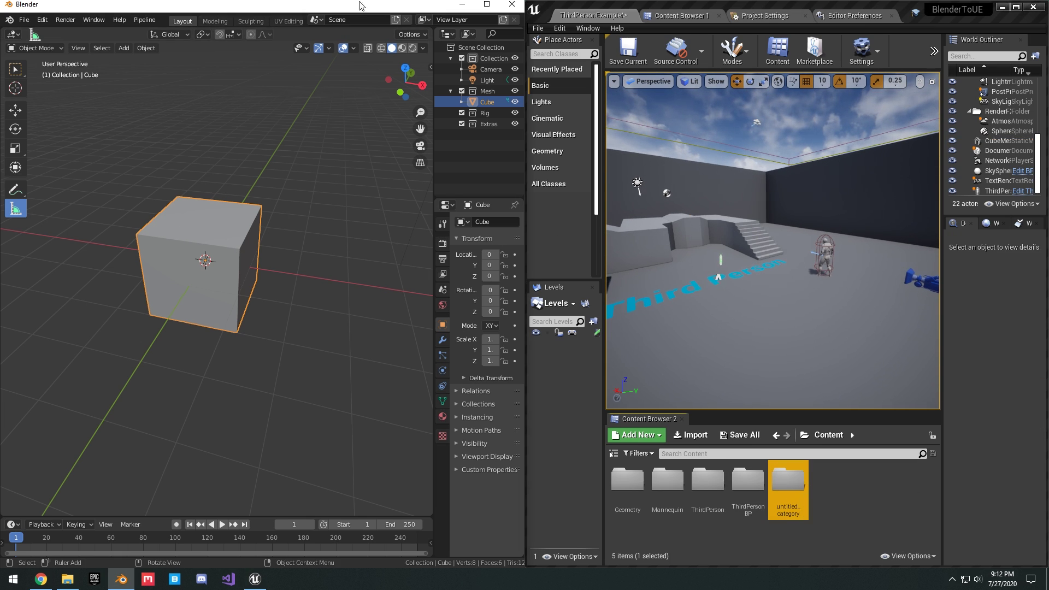
{"action": "left_click", "coordinate": [512, 5]}
{"action": "left_click", "coordinate": [284, 309]}
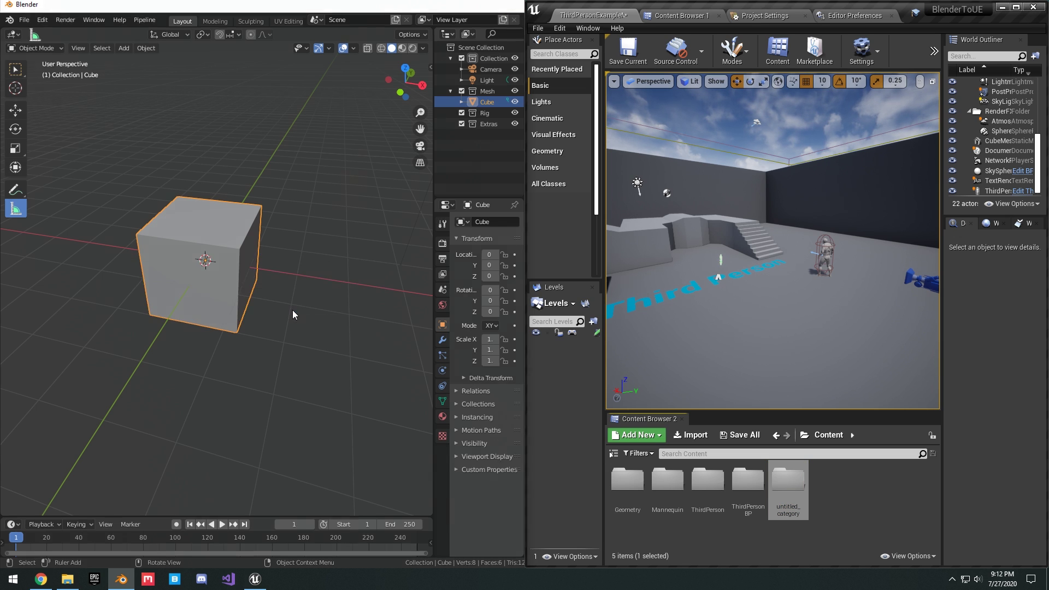
- In the new Blender scene, move the Cube into the Mesh collection and export it with Send to Unreal
{"action": "scroll", "coordinate": [261, 206], "scroll_direction": "up", "scroll_amount": 3}
{"action": "scroll", "coordinate": [265, 214], "scroll_direction": "up", "scroll_amount": 2}
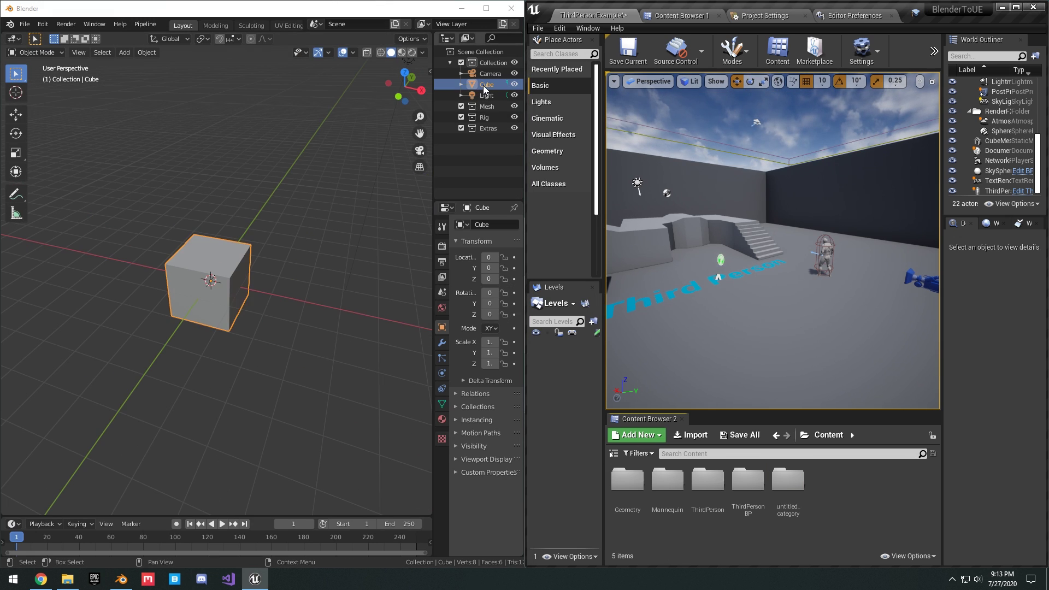
{"action": "left_click_drag", "start_coordinate": [483, 85], "coordinate": [490, 108]}
{"action": "left_click", "coordinate": [139, 26]}
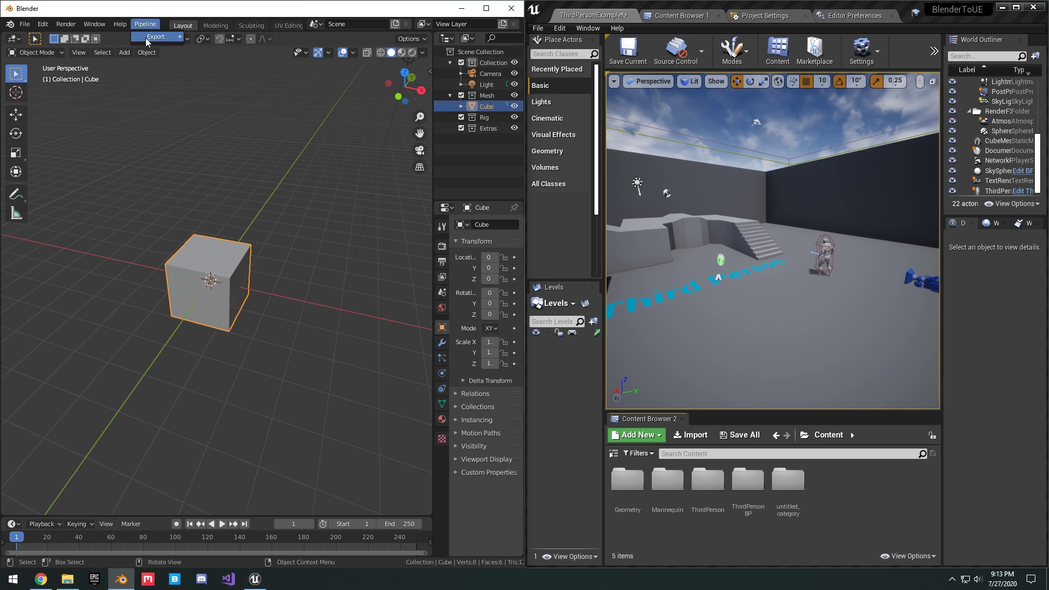
{"action": "mouse_move", "coordinate": [159, 36]}
{"action": "left_click", "coordinate": [191, 36]}
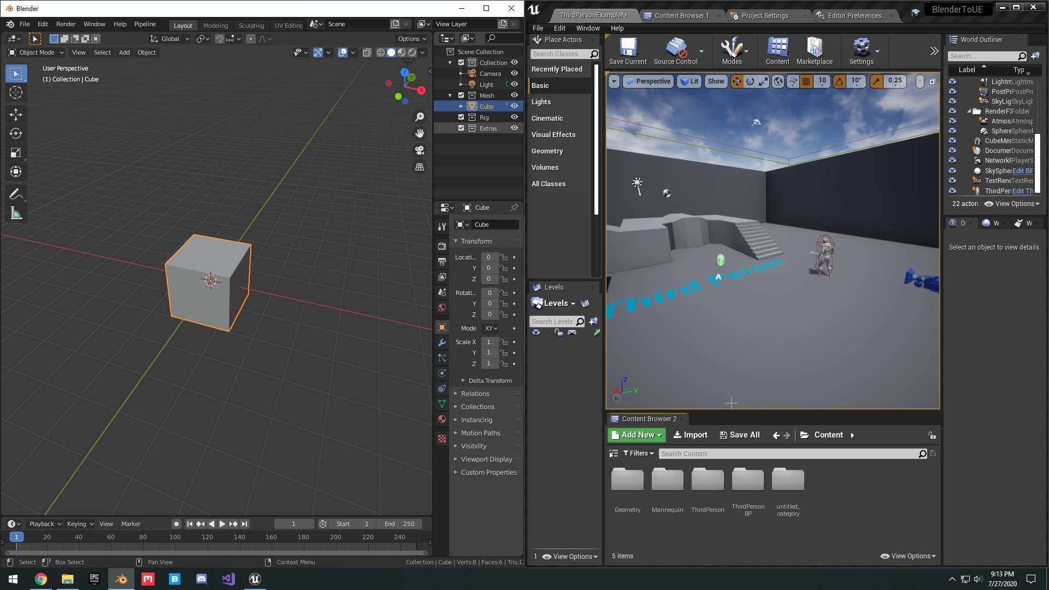
- Open untitled_category/untitled_asset in Unreal, place the Cube mesh on the level's floor and focus on it to inspect its size
{"action": "double_click", "coordinate": [788, 479]}
{"action": "double_click", "coordinate": [627, 497]}
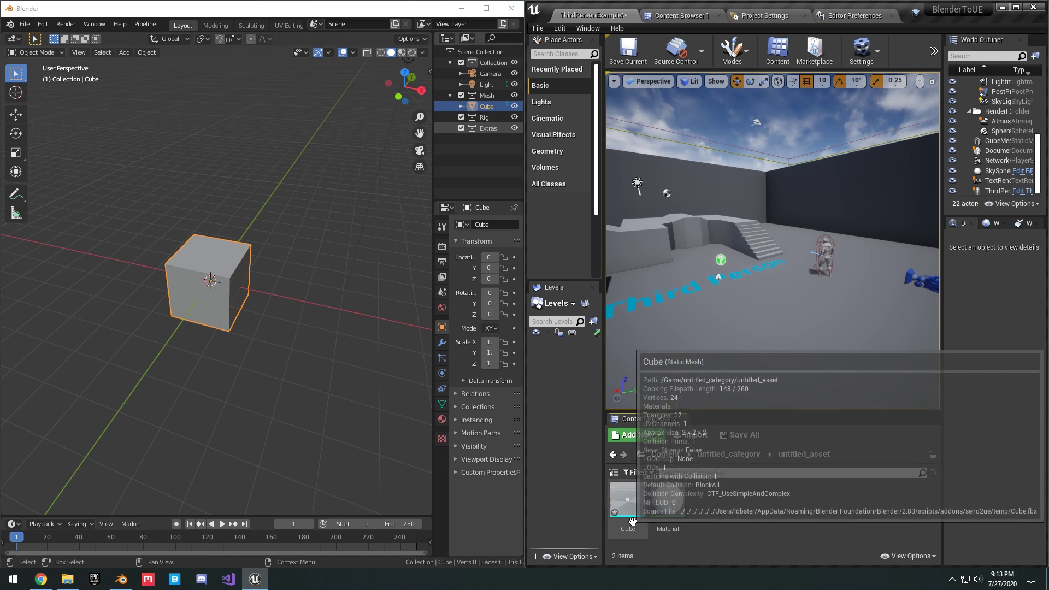
{"action": "left_click_drag", "start_coordinate": [628, 499], "coordinate": [735, 314]}
{"action": "key", "text": "f"}
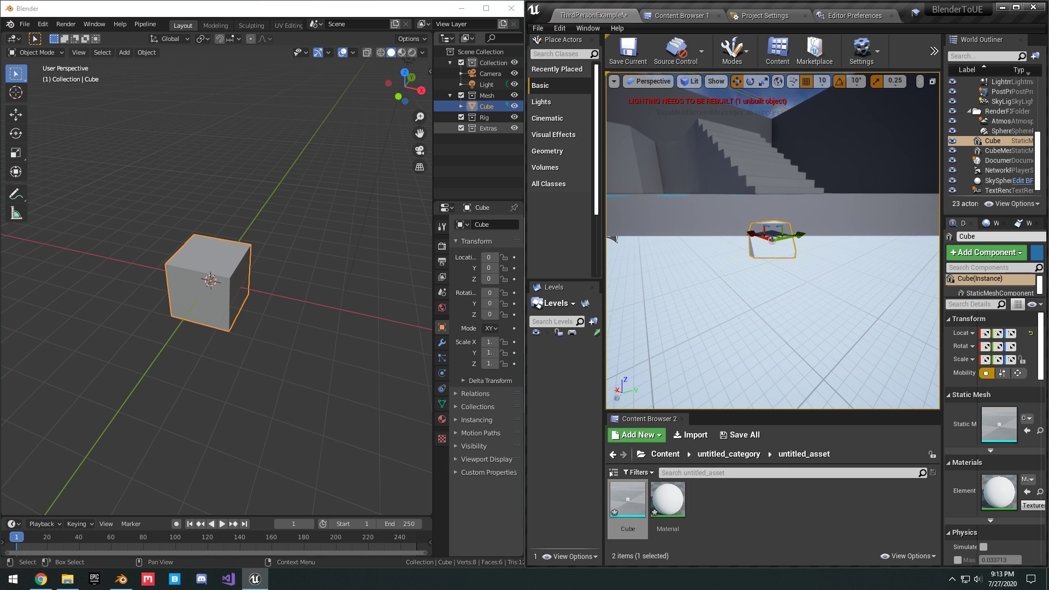
{"action": "right_click_drag", "start_coordinate": [853, 246], "coordinate": [825, 235]}
{"action": "left_click", "coordinate": [852, 246]}
{"action": "left_click_drag", "start_coordinate": [765, 267], "coordinate": [786, 268]}
- Check the Always use unreal scene scale option in Blender's Send to Unreal preferences, leaving it enabled
{"action": "scroll", "coordinate": [230, 241], "scroll_direction": "down", "scroll_amount": 3}
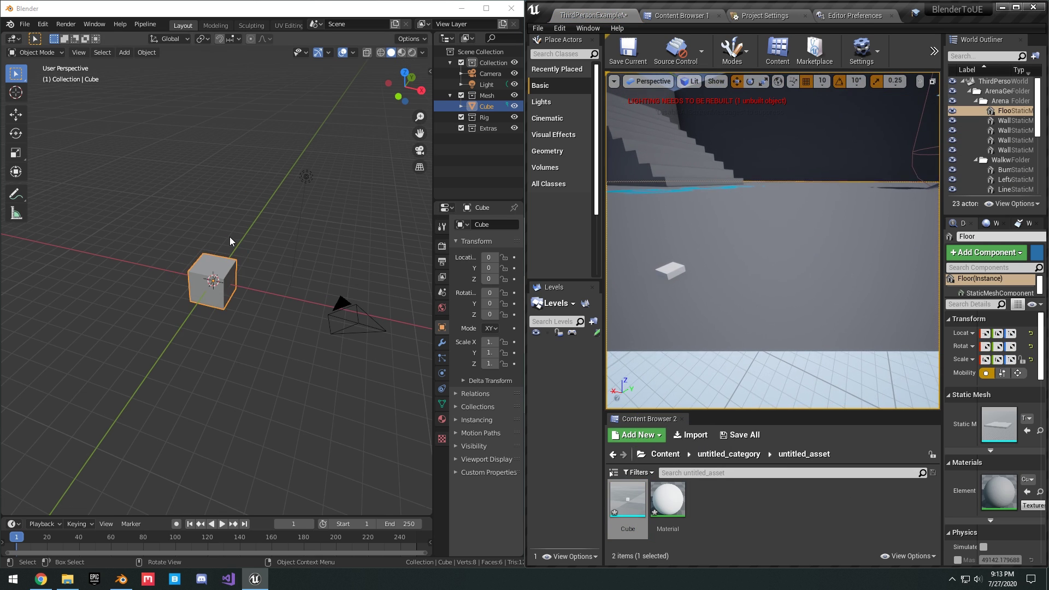
{"action": "left_click", "coordinate": [42, 24]}
{"action": "left_click", "coordinate": [60, 180]}
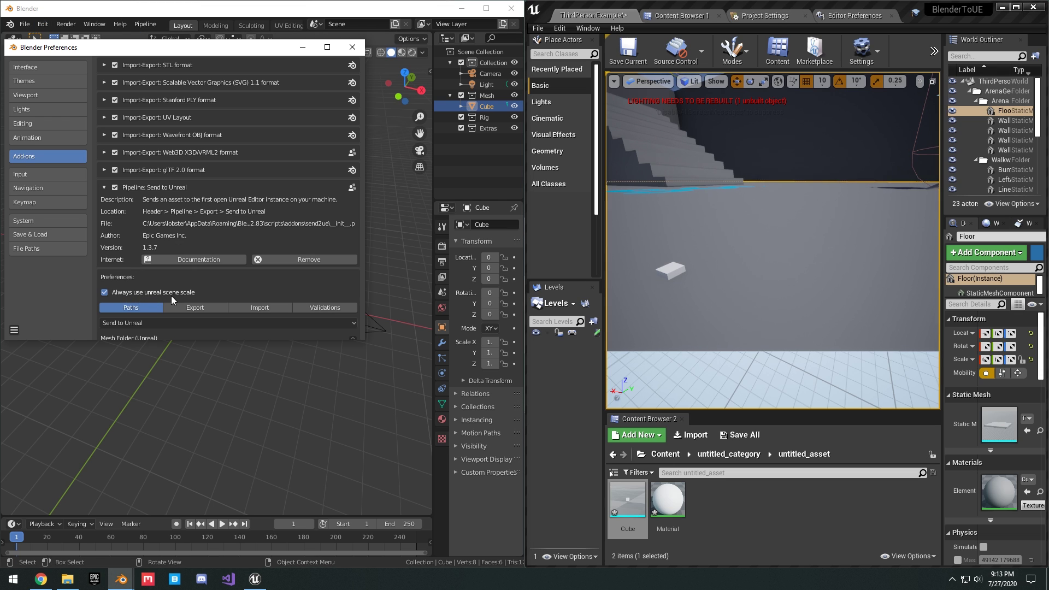
{"action": "left_click", "coordinate": [352, 50]}
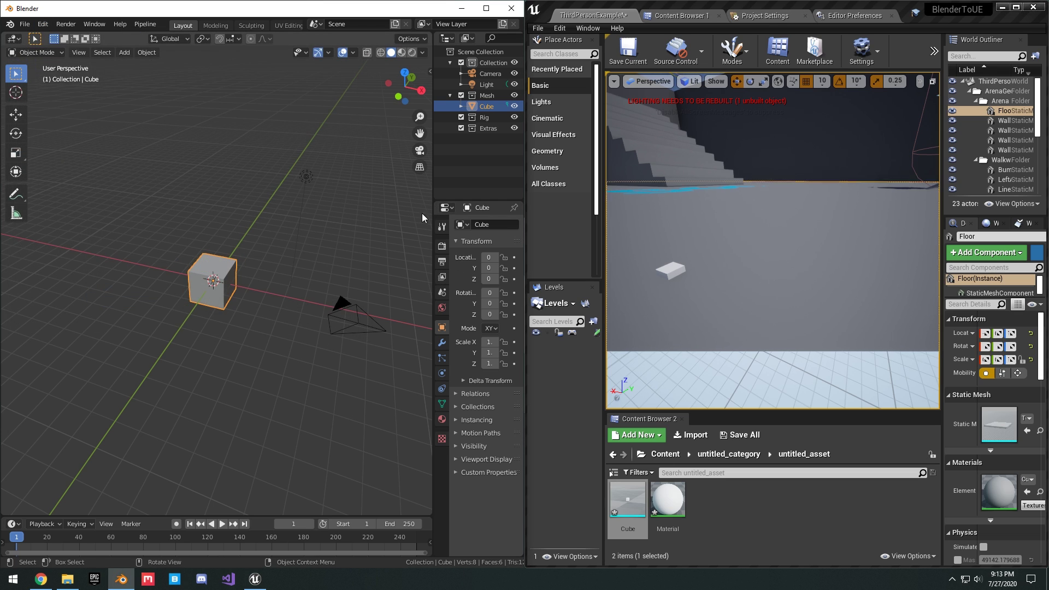
- Display the cube's transform values in Blender and compare its dimensions with the small cube near the mannequin in Unreal
{"action": "left_click", "coordinate": [431, 72]}
{"action": "middle_click_drag", "start_coordinate": [205, 214], "coordinate": [216, 192]}
{"action": "scroll", "coordinate": [236, 267], "scroll_direction": "up", "scroll_amount": 3}
{"action": "middle_click_drag", "start_coordinate": [237, 267], "coordinate": [306, 249]}
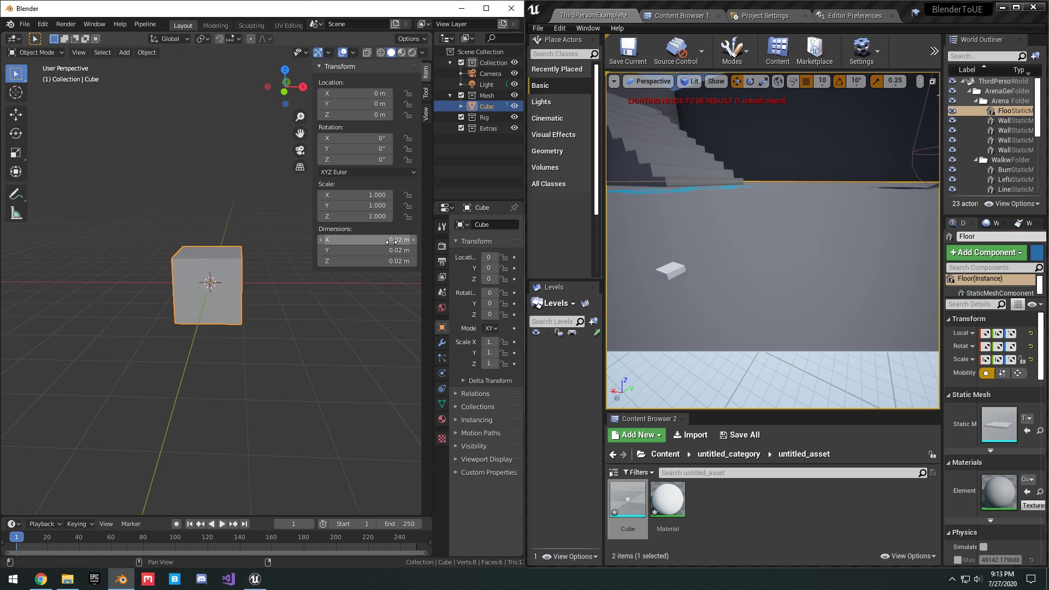
{"action": "middle_click_drag", "start_coordinate": [252, 328], "coordinate": [215, 313]}
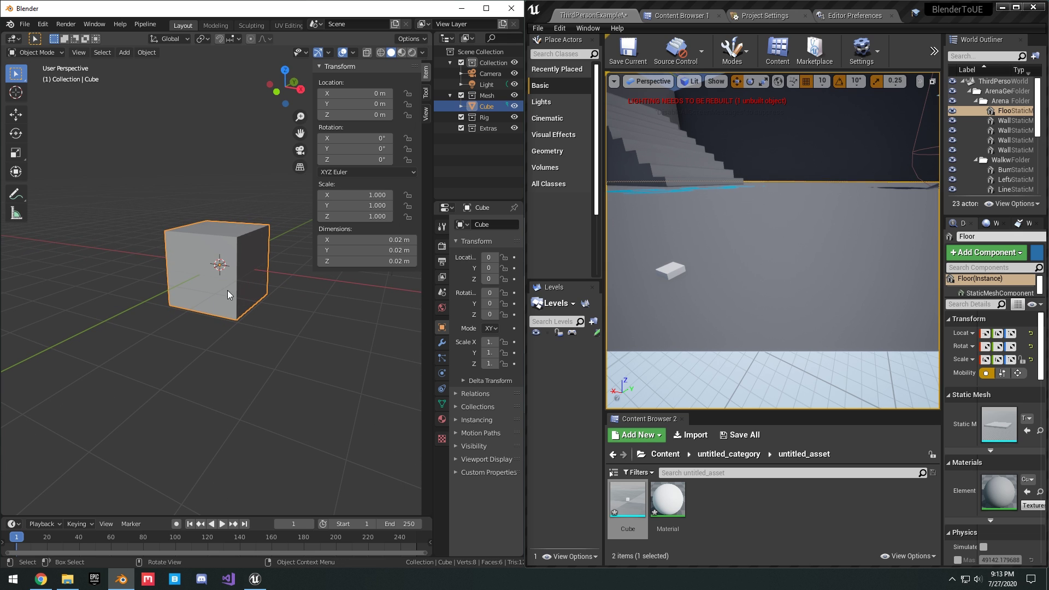
{"action": "right_click_drag", "start_coordinate": [871, 253], "coordinate": [931, 241]}
{"action": "key", "text": "s"}
{"action": "key", "text": "a"}
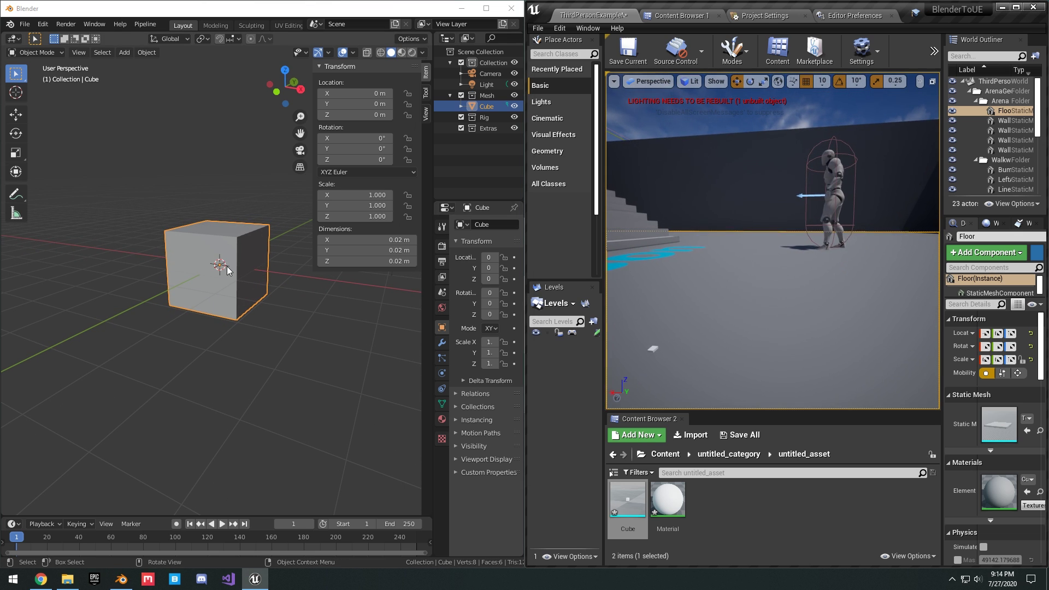
- Set the Blender cube's X, Y and Z dimensions to 2 m each
{"action": "middle_click_drag", "start_coordinate": [227, 270], "coordinate": [284, 285]}
{"action": "left_click", "coordinate": [409, 240]}
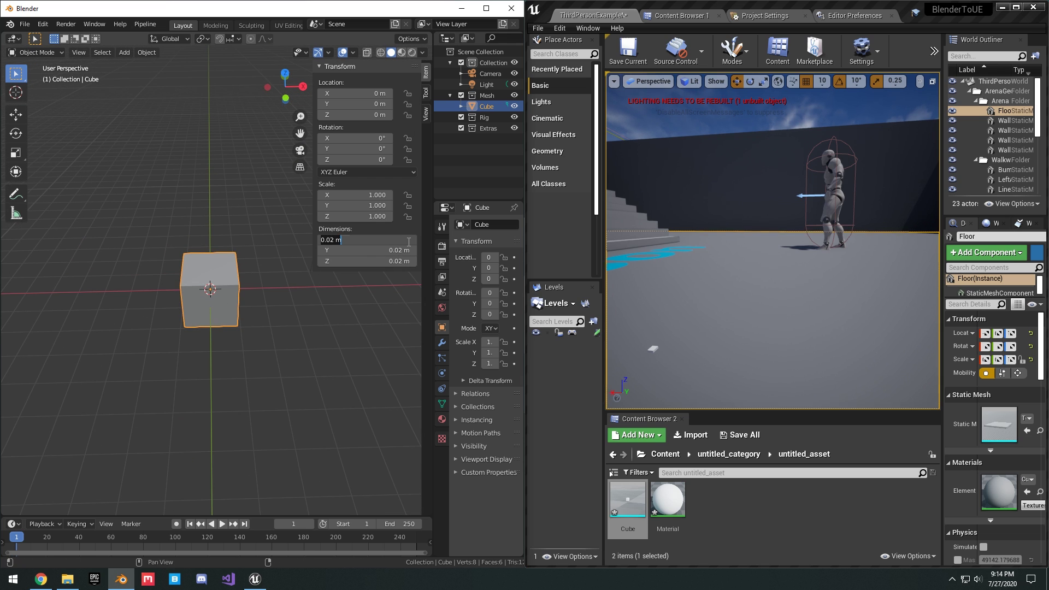
{"action": "type", "text": "2"}
{"action": "key", "text": "Tab"}
{"action": "type", "text": "2"}
{"action": "key", "text": "Tab"}
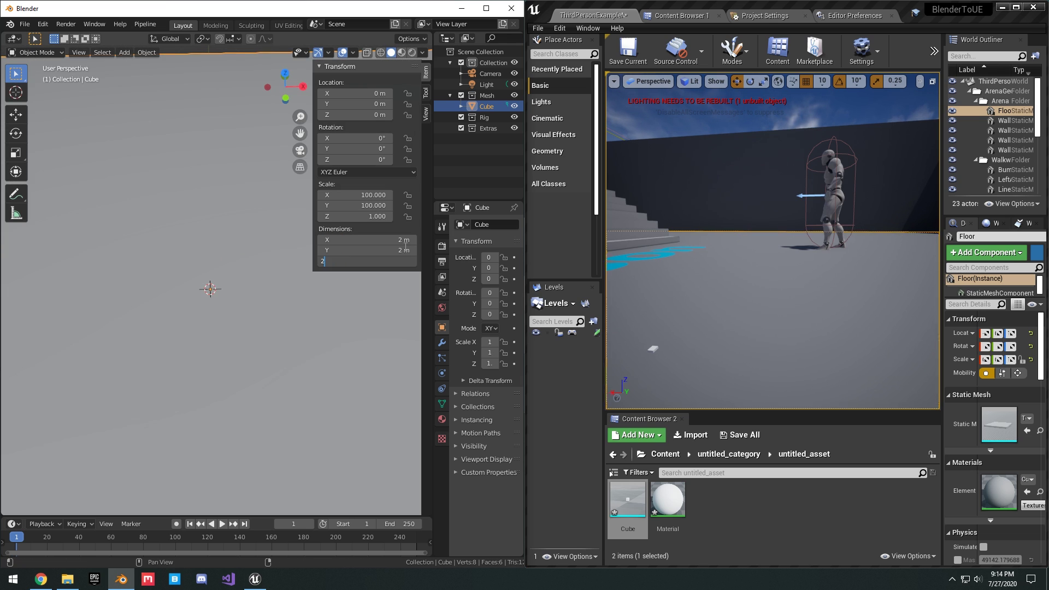
{"action": "type", "text": "2"}
{"action": "key", "text": "Return"}
{"action": "scroll", "coordinate": [277, 305], "scroll_direction": "down", "scroll_amount": 10}
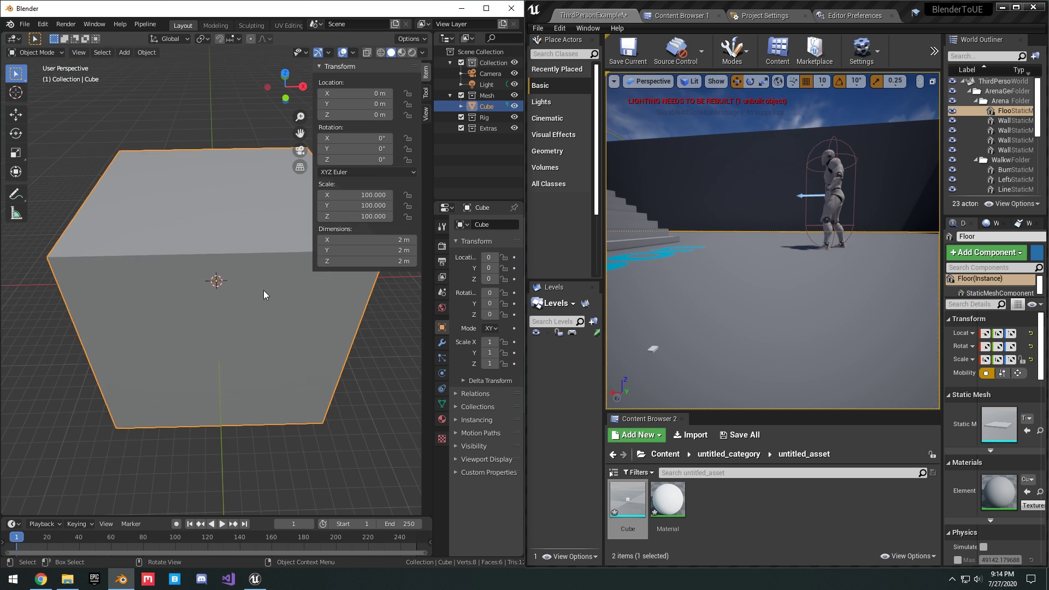
- Send the 2 m cube to Unreal, raise it above the level's floor and view it next to the mannequin
{"action": "middle_click_drag", "start_coordinate": [264, 293], "coordinate": [249, 260]}
{"action": "middle_click_drag", "start_coordinate": [249, 260], "coordinate": [251, 268], "text": "shift"}
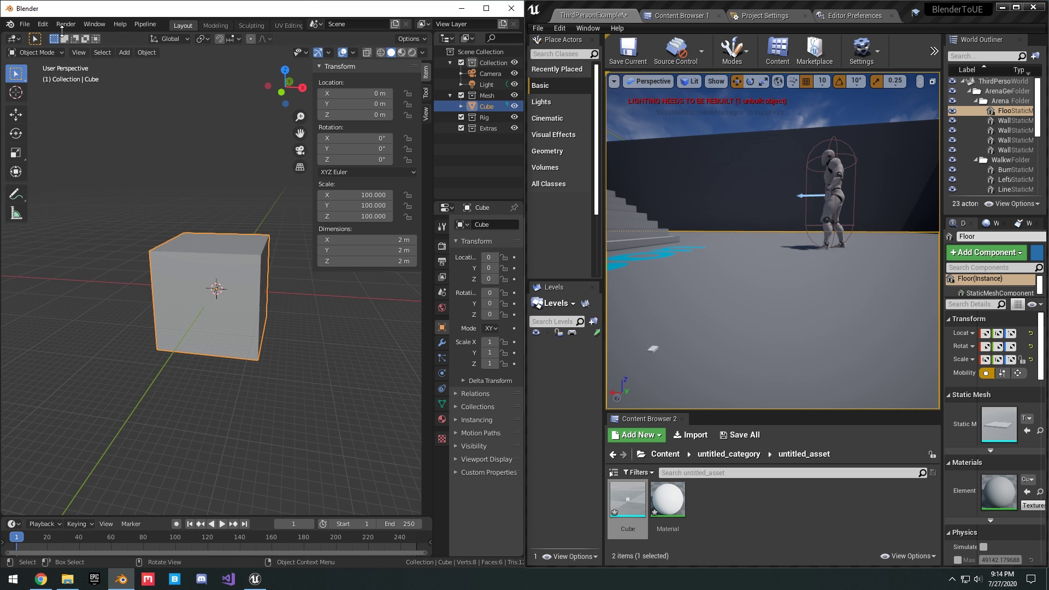
{"action": "left_click", "coordinate": [143, 27]}
{"action": "mouse_move", "coordinate": [145, 36]}
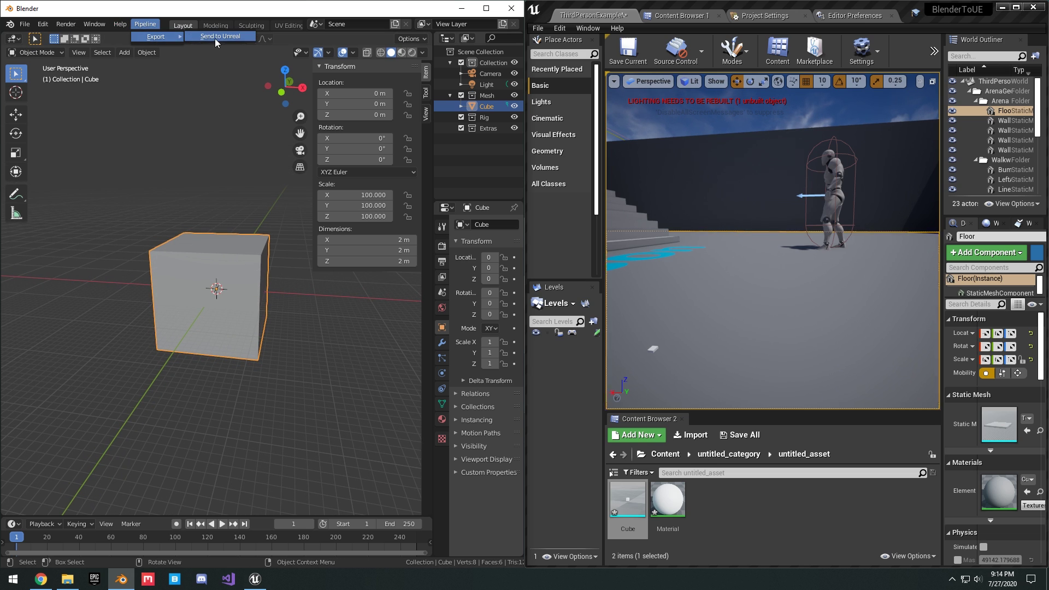
{"action": "right_click_drag", "start_coordinate": [639, 156], "coordinate": [541, 164]}
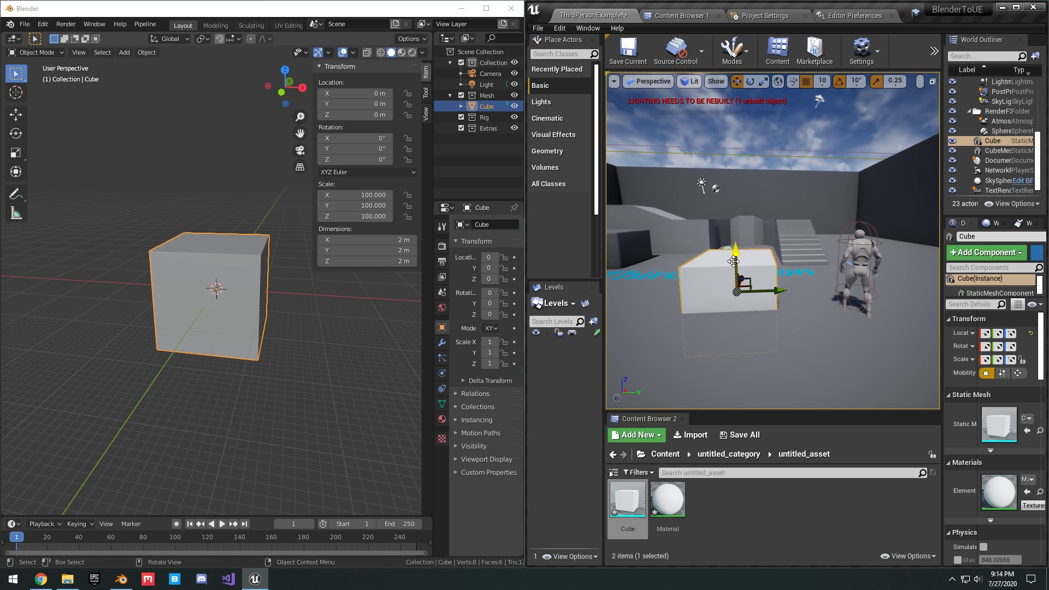
{"action": "right_click_drag", "start_coordinate": [843, 216], "coordinate": [874, 244]}
{"action": "scroll", "coordinate": [281, 336], "scroll_direction": "down", "scroll_amount": 1}
{"action": "mouse_move", "coordinate": [278, 336]}
{"action": "middle_mouse_down"}
{"action": "mouse_move", "coordinate": [281, 349]}
{"action": "mouse_move", "coordinate": [277, 336]}
{"action": "middle_mouse_up"}
- Review the Send to Unreal add-on preferences in Blender, close them and collapse the cube's transform values
{"action": "left_click", "coordinate": [43, 24]}
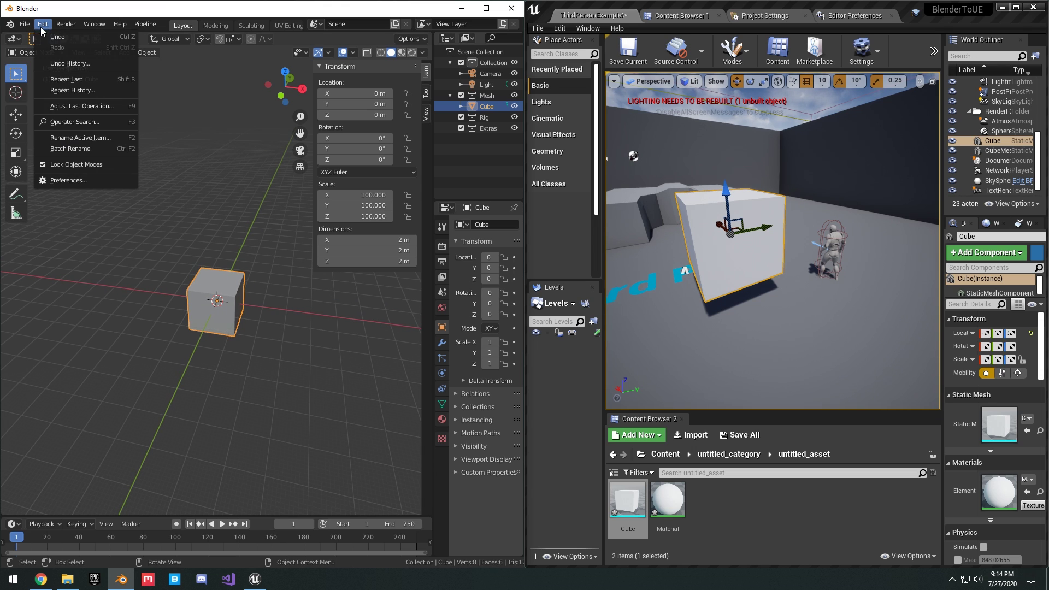
{"action": "left_click", "coordinate": [52, 180]}
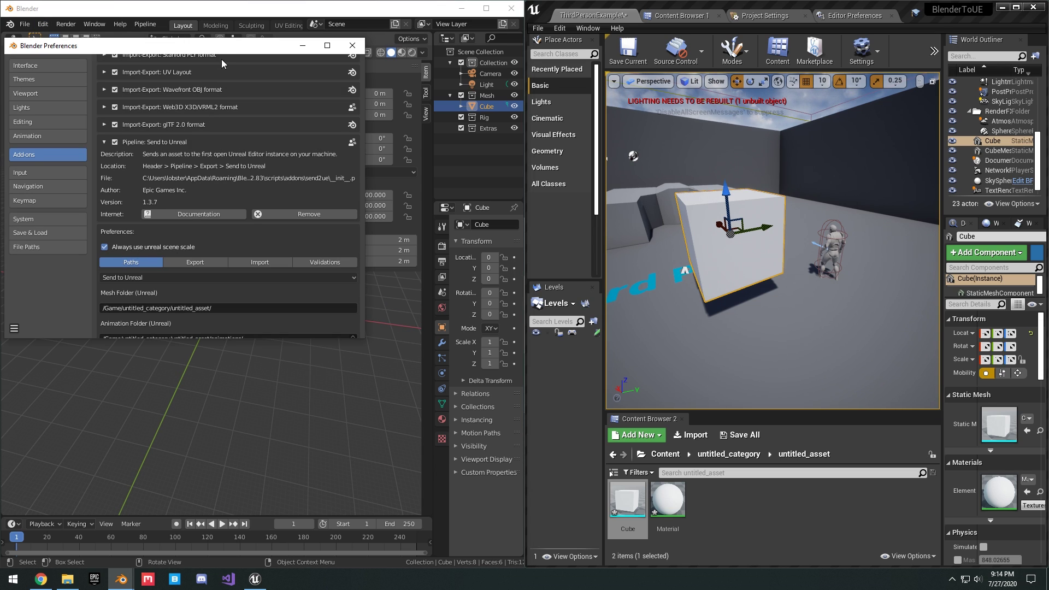
{"action": "left_click_drag", "start_coordinate": [222, 48], "coordinate": [271, 88]}
{"action": "left_click", "coordinate": [401, 85]}
{"action": "middle_click_drag", "start_coordinate": [268, 277], "coordinate": [287, 294]}
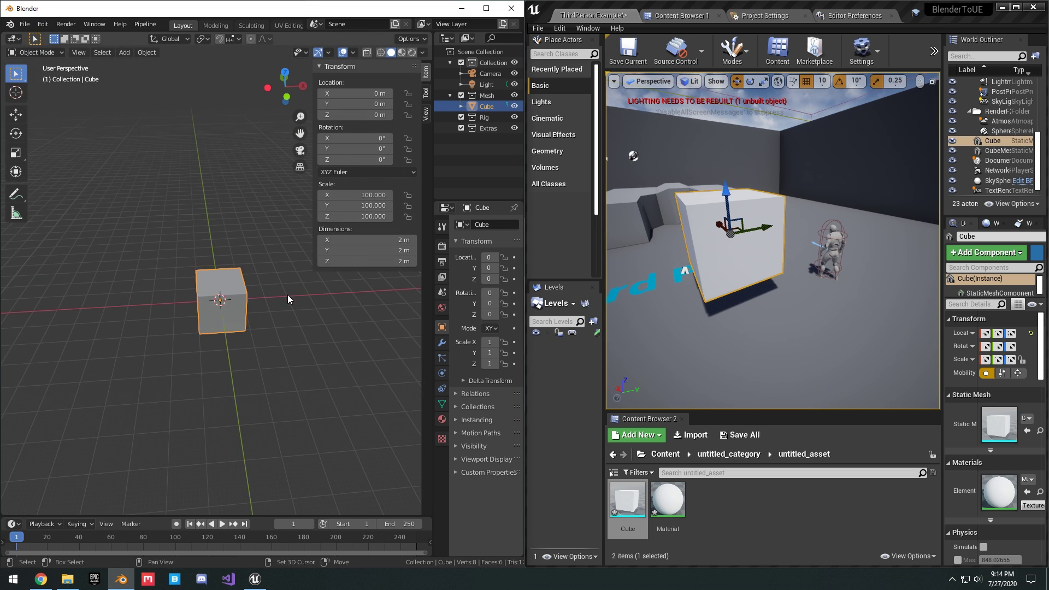
{"action": "left_click", "coordinate": [329, 65]}
{"action": "middle_click_drag", "start_coordinate": [275, 191], "coordinate": [371, 311]}
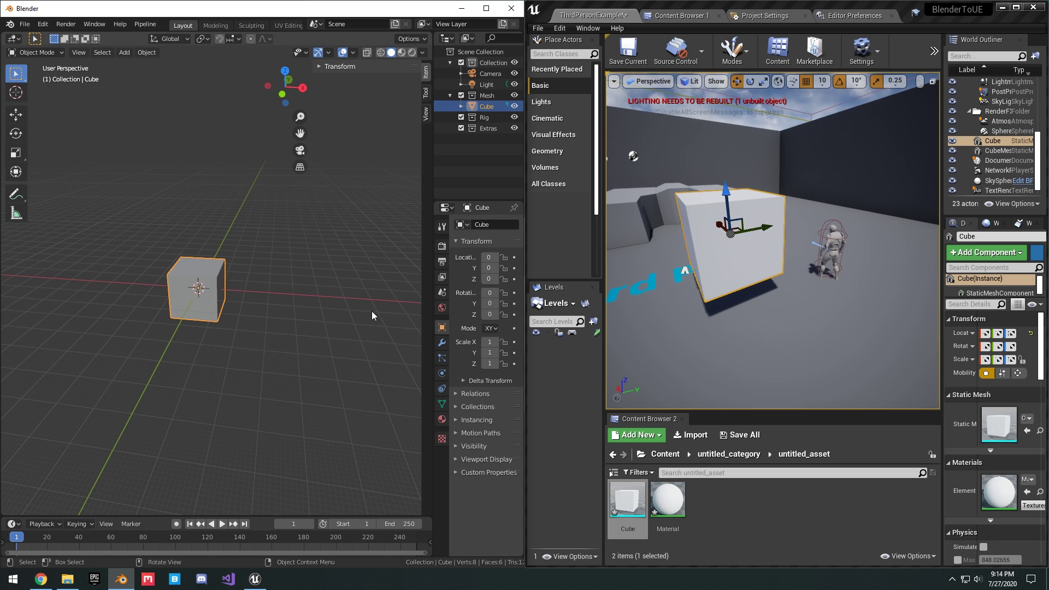
- Compare the imported Cube's size in Unreal with the ThirdPersonCharacter mannequin from several angles
{"action": "left_click", "coordinate": [733, 276]}
{"action": "left_click_drag", "start_coordinate": [732, 277], "coordinate": [689, 257], "text": "alt"}
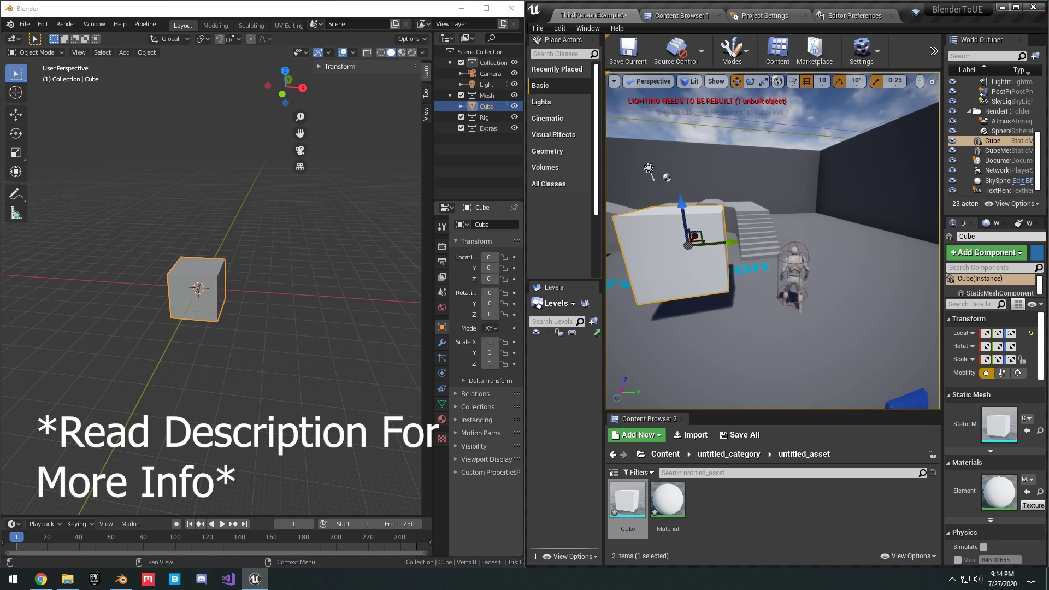
{"action": "right_click_drag", "start_coordinate": [689, 257], "coordinate": [697, 261]}
{"action": "left_click", "coordinate": [832, 268]}
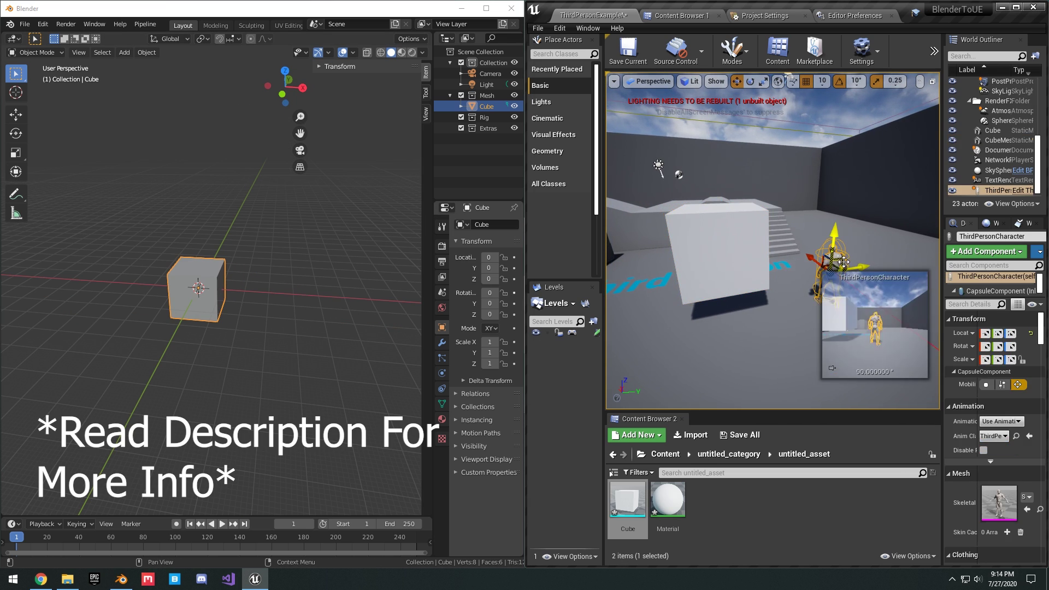
{"action": "left_click_drag", "start_coordinate": [832, 268], "coordinate": [864, 265], "text": "alt"}
{"action": "middle_click_drag", "start_coordinate": [327, 267], "coordinate": [306, 264]}
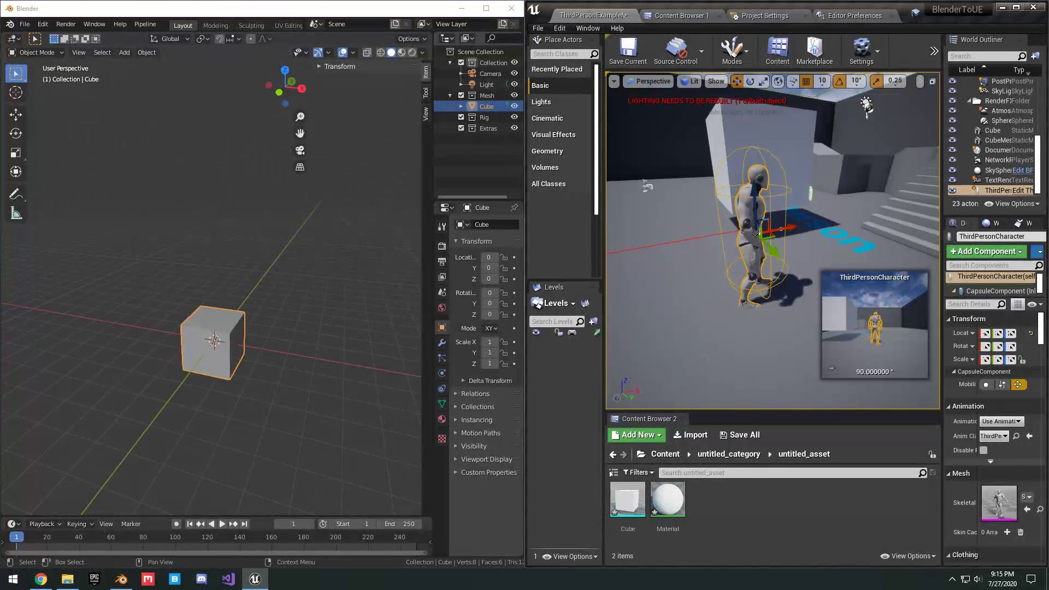
{"action": "scroll", "coordinate": [773, 240], "scroll_direction": "down", "scroll_amount": 5}
{"action": "left_click", "coordinate": [727, 317]}
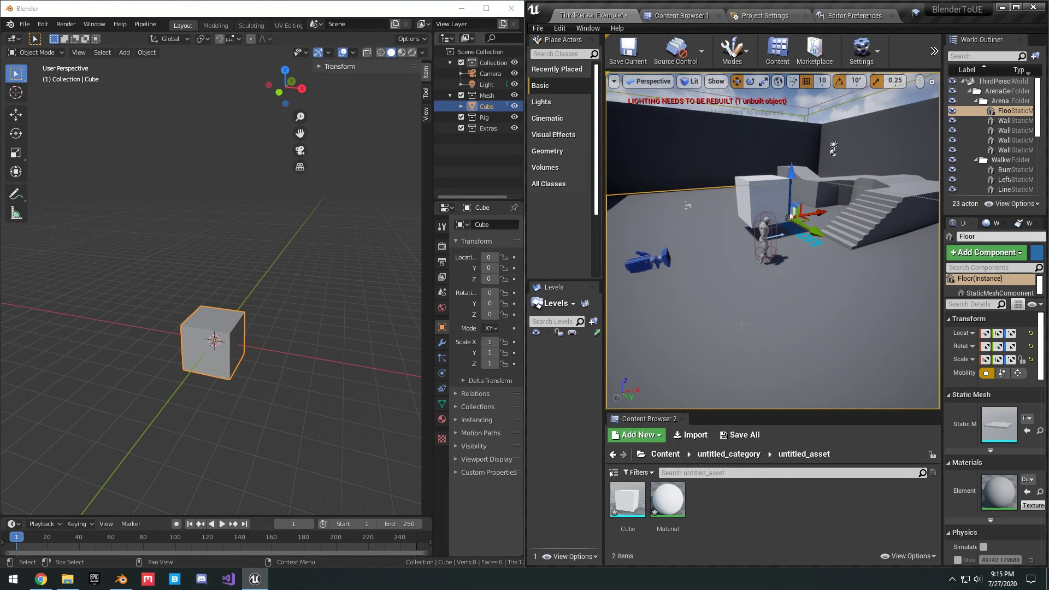
{"action": "right_click_drag", "start_coordinate": [727, 317], "coordinate": [800, 188]}
{"action": "left_click", "coordinate": [801, 158]}
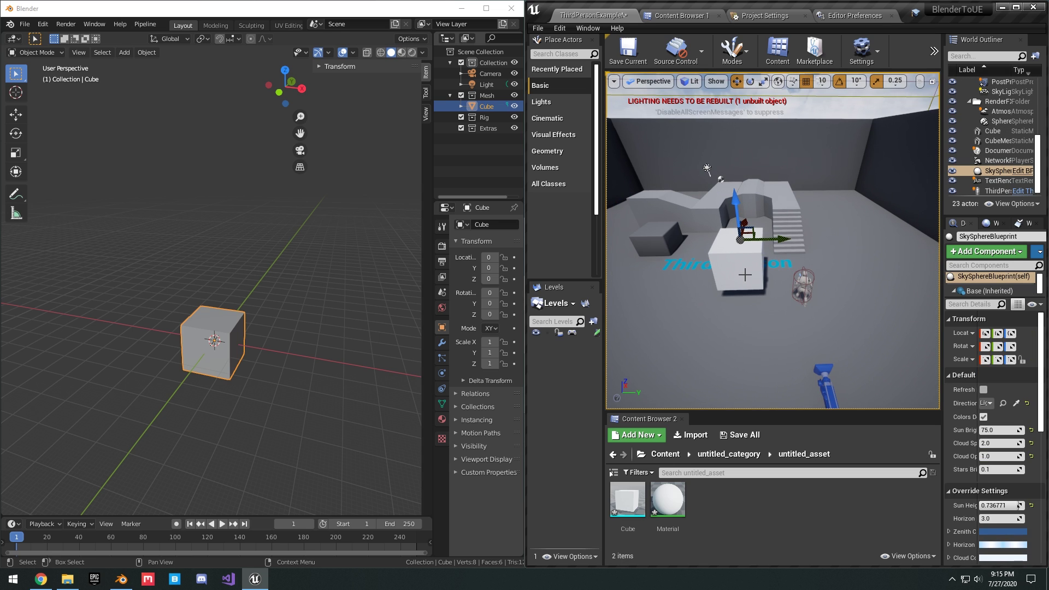
{"action": "right_click_drag", "start_coordinate": [745, 275], "coordinate": [787, 240]}
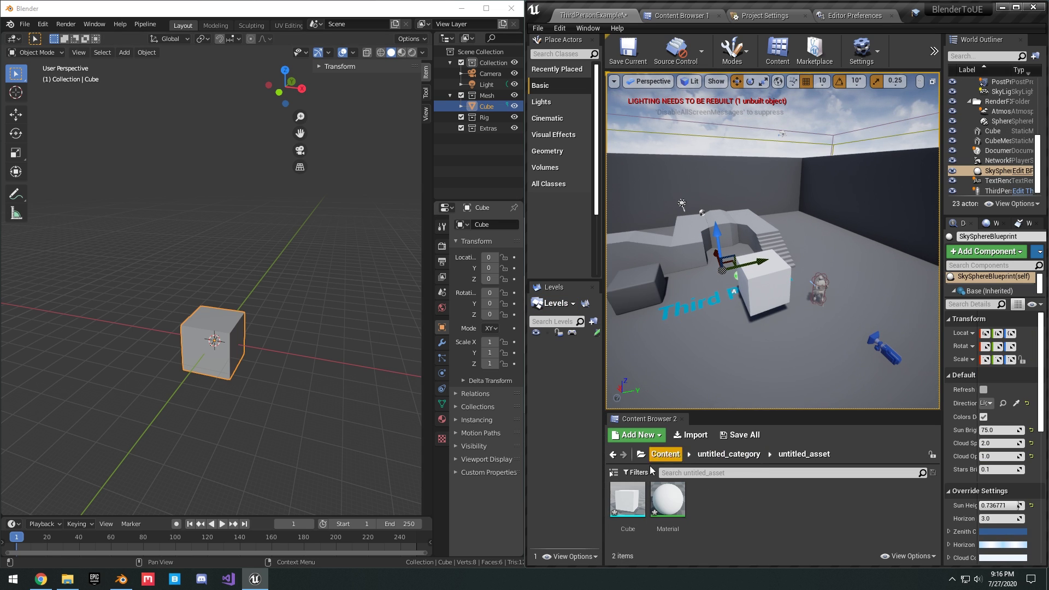
{"action": "right_click_drag", "start_coordinate": [776, 377], "coordinate": [741, 391]}
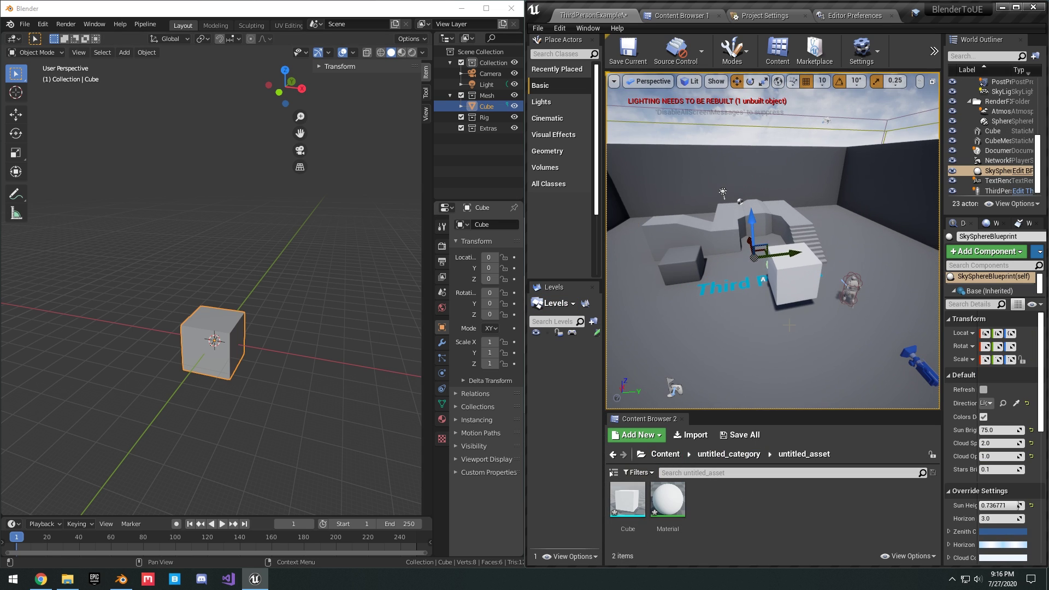
{"action": "right_click_drag", "start_coordinate": [800, 307], "coordinate": [826, 300]}
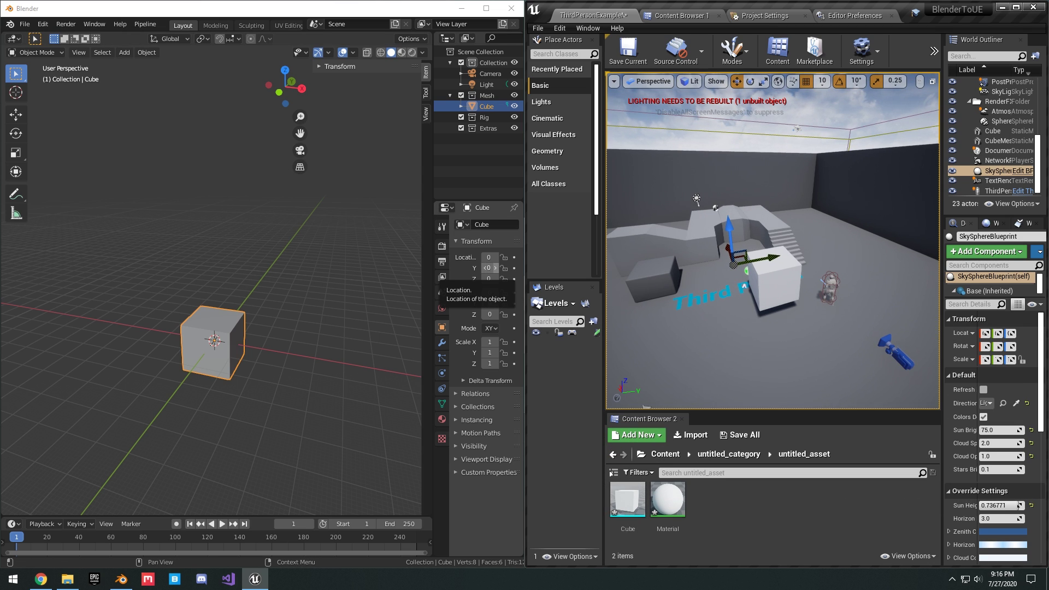
{"action": "left_click", "coordinate": [25, 26]}
{"action": "mouse_move", "coordinate": [34, 172]}
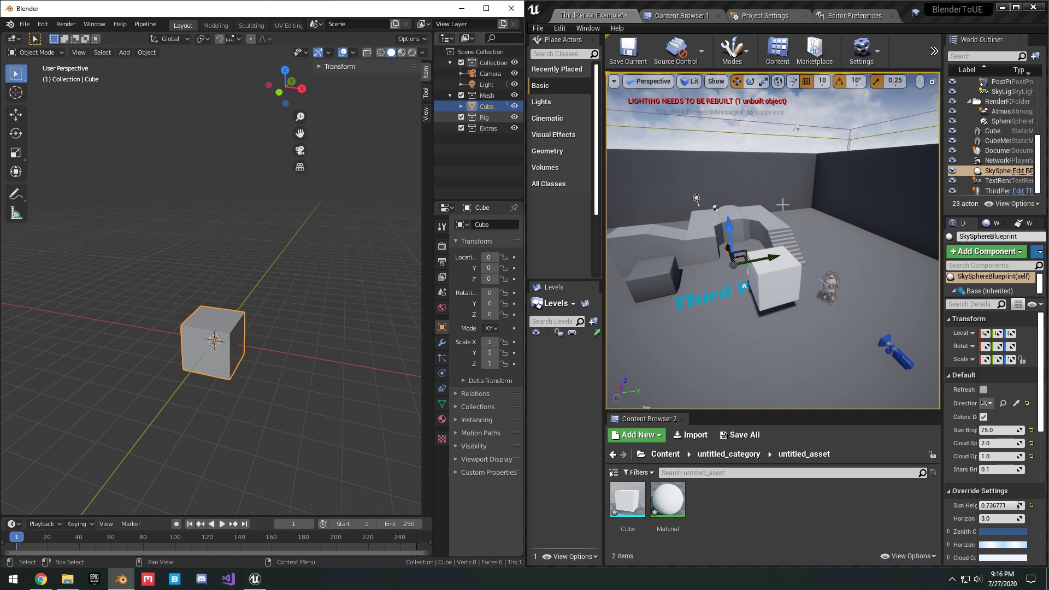
{"action": "right_click_drag", "start_coordinate": [882, 356], "coordinate": [918, 313]}
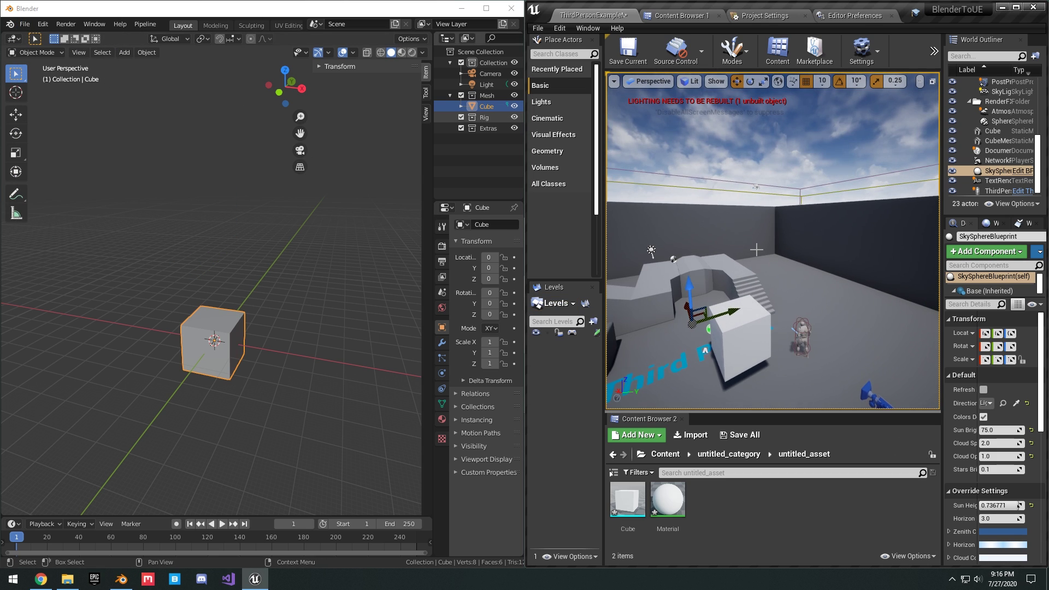
{"action": "right_click_drag", "start_coordinate": [788, 255], "coordinate": [792, 296]}
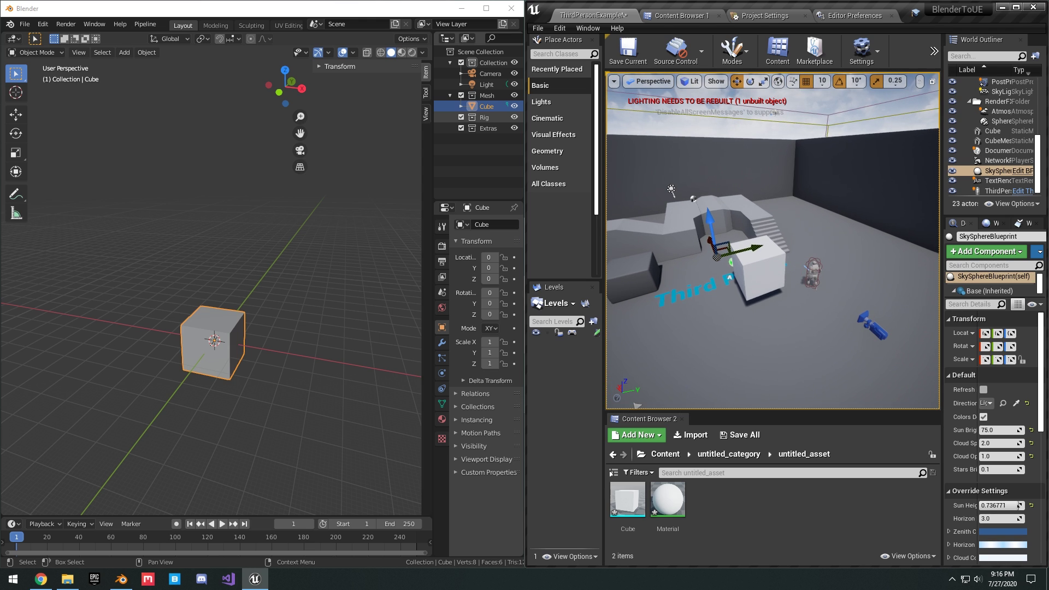
{"action": "right_click_drag", "start_coordinate": [790, 250], "coordinate": [852, 251]}
- Try to send the Blender cube to Unreal while it sits outside the Mesh collection
{"action": "left_click", "coordinate": [791, 251]}
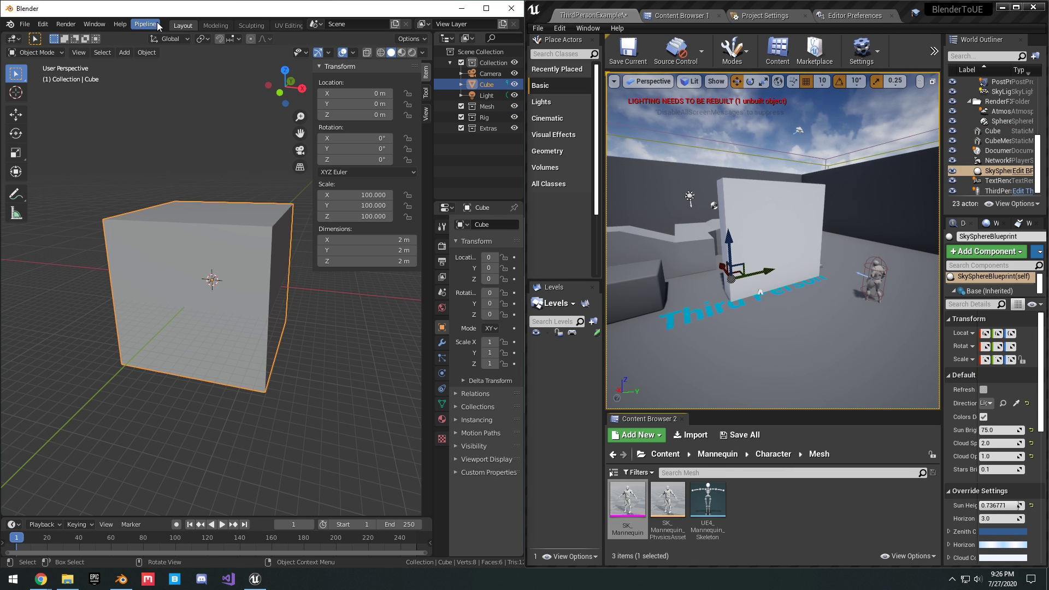
{"action": "mouse_move", "coordinate": [146, 37]}
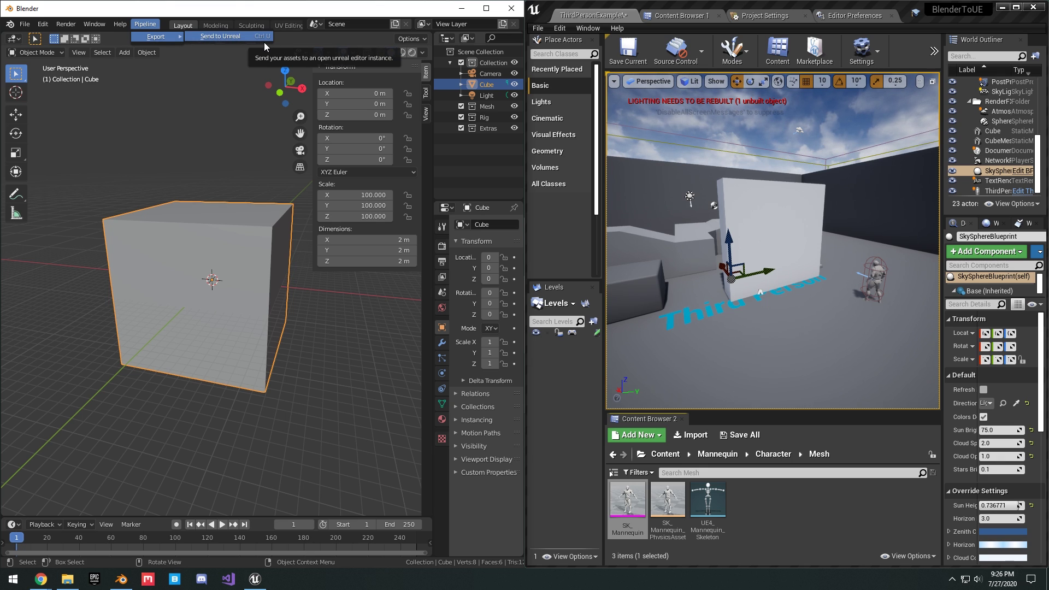
{"action": "left_click", "coordinate": [238, 36]}
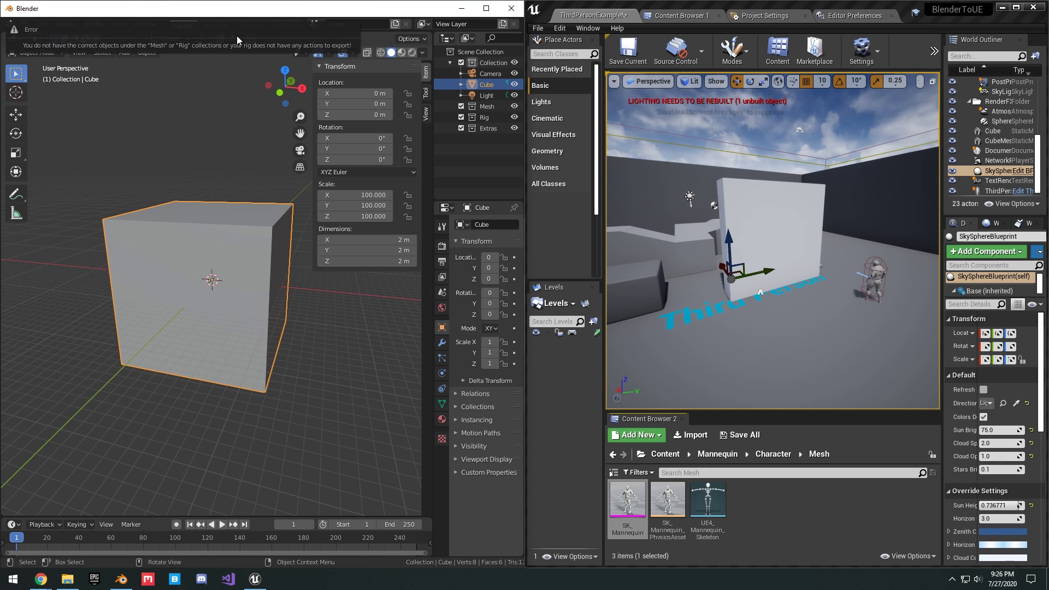
- Assign Ctrl+U as the shortcut for the Send to Unreal command
{"action": "left_click", "coordinate": [151, 28]}
{"action": "mouse_move", "coordinate": [158, 37]}
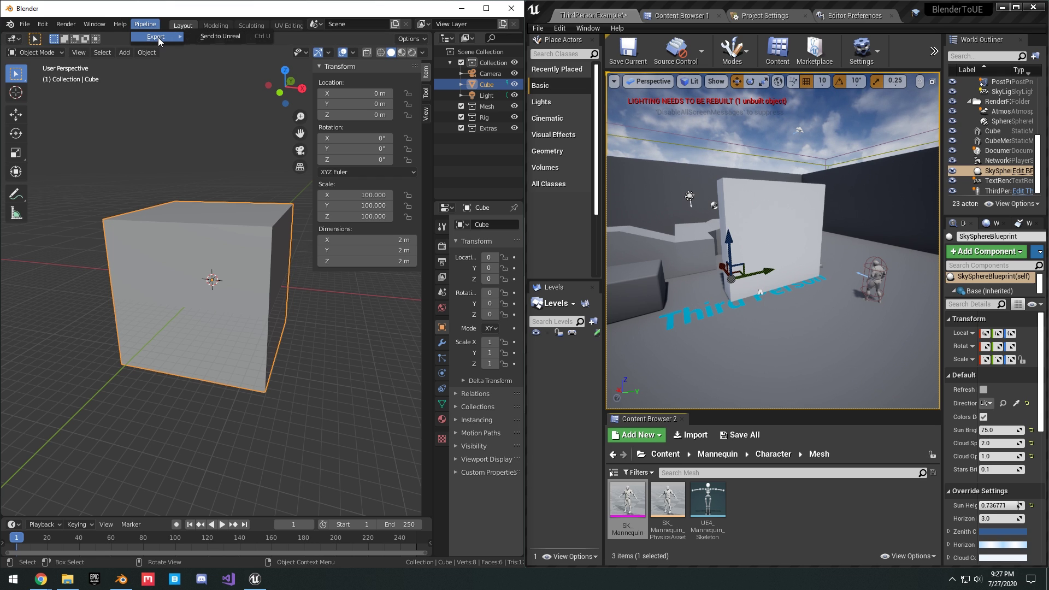
{"action": "right_click", "coordinate": [233, 40]}
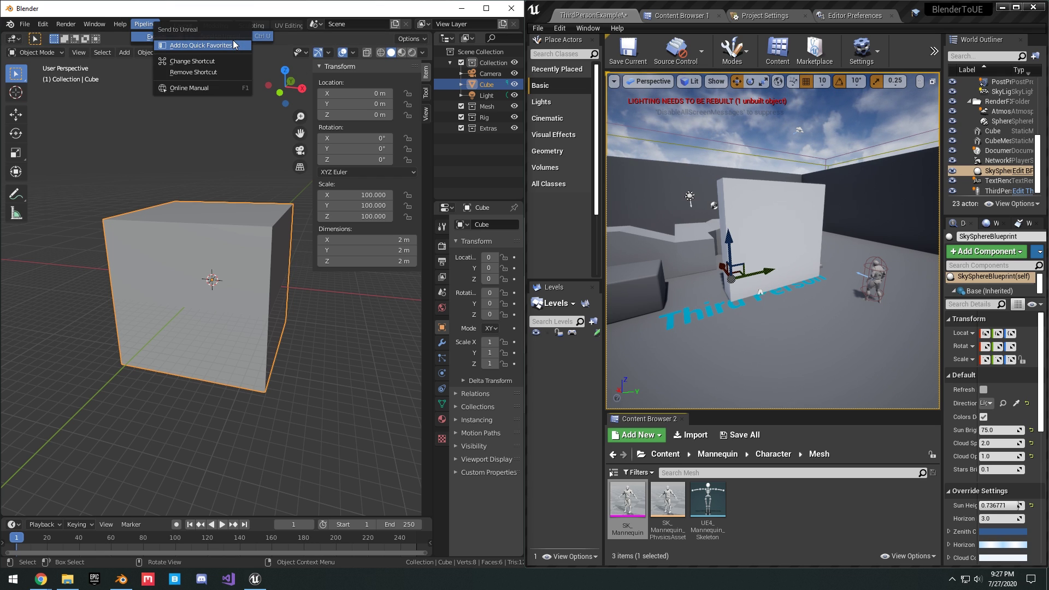
{"action": "left_click", "coordinate": [201, 62]}
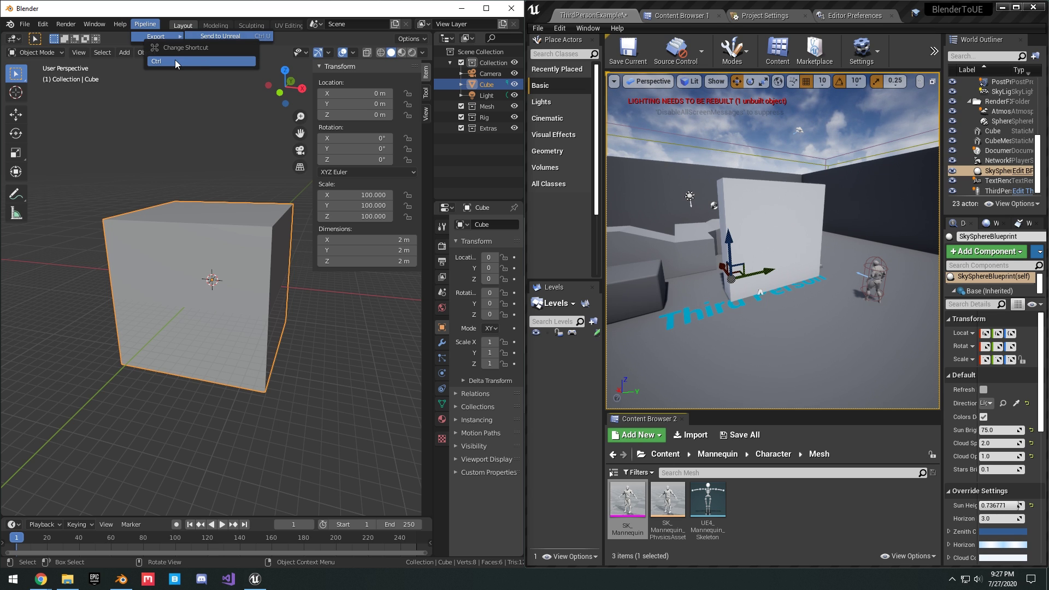
{"action": "key", "text": "ctrl+u"}
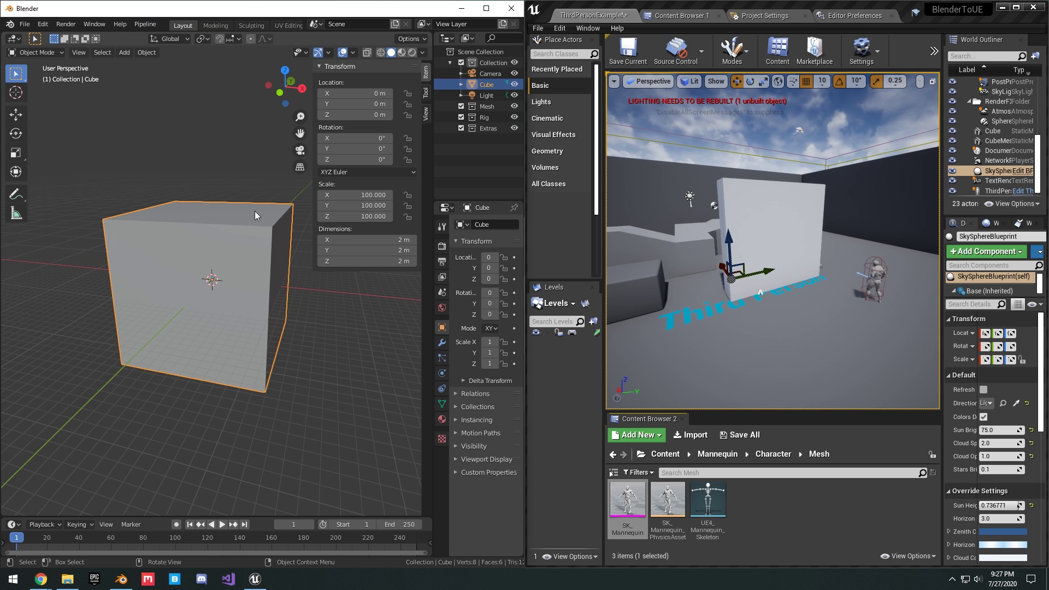
- Move the cube into the Mesh collection and send it to Unreal
{"action": "middle_click_drag", "start_coordinate": [255, 211], "coordinate": [228, 256]}
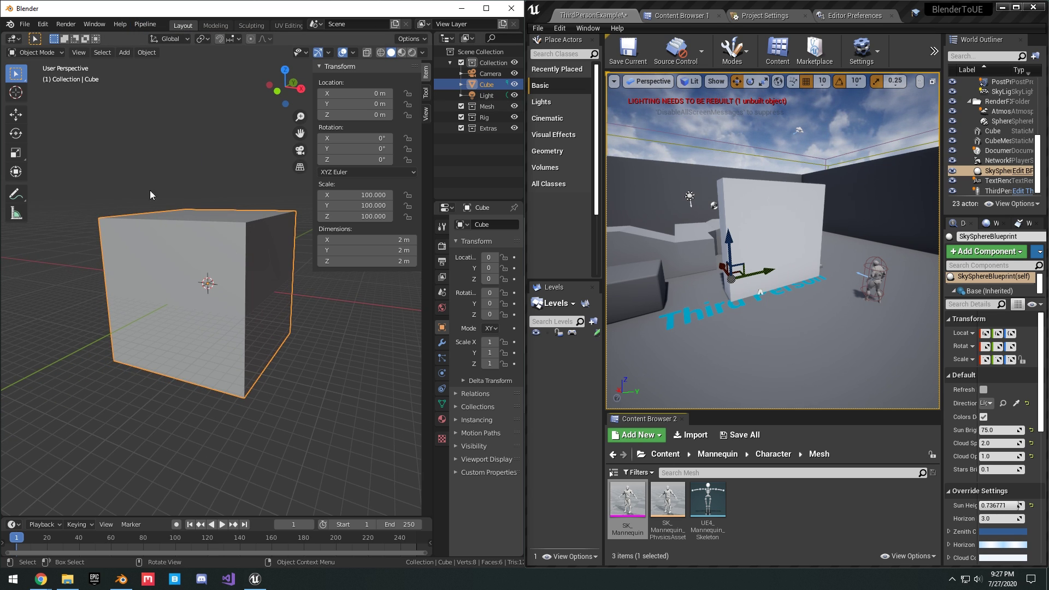
{"action": "key", "text": "m"}
{"action": "left_click", "coordinate": [115, 219]}
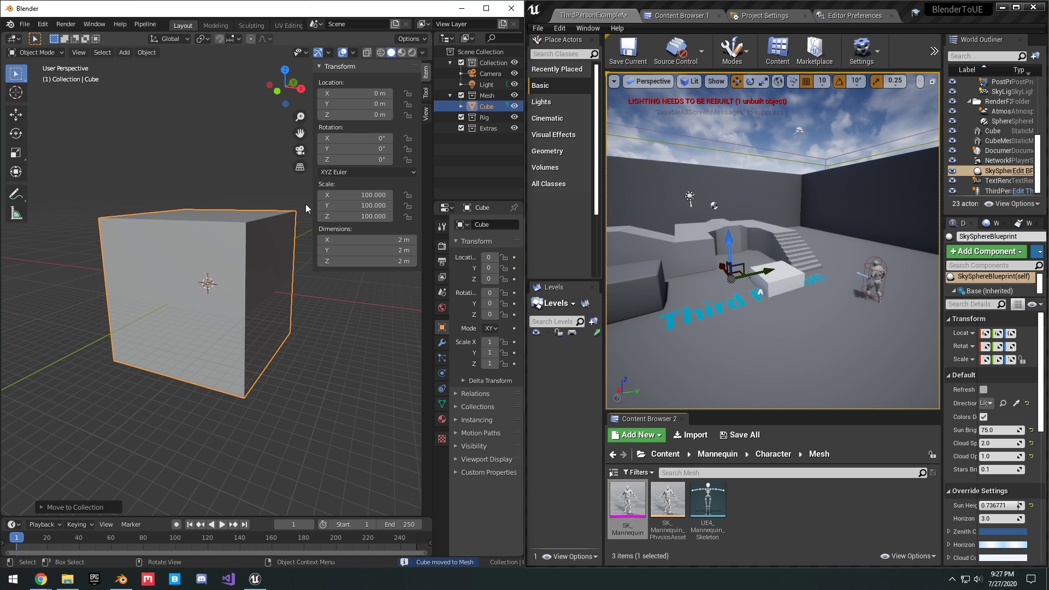
- Select the Cube in the Unreal level and raise it well above the floor beside the stairs
{"action": "right_click_drag", "start_coordinate": [798, 294], "coordinate": [803, 289]}
{"action": "left_click", "coordinate": [797, 294]}
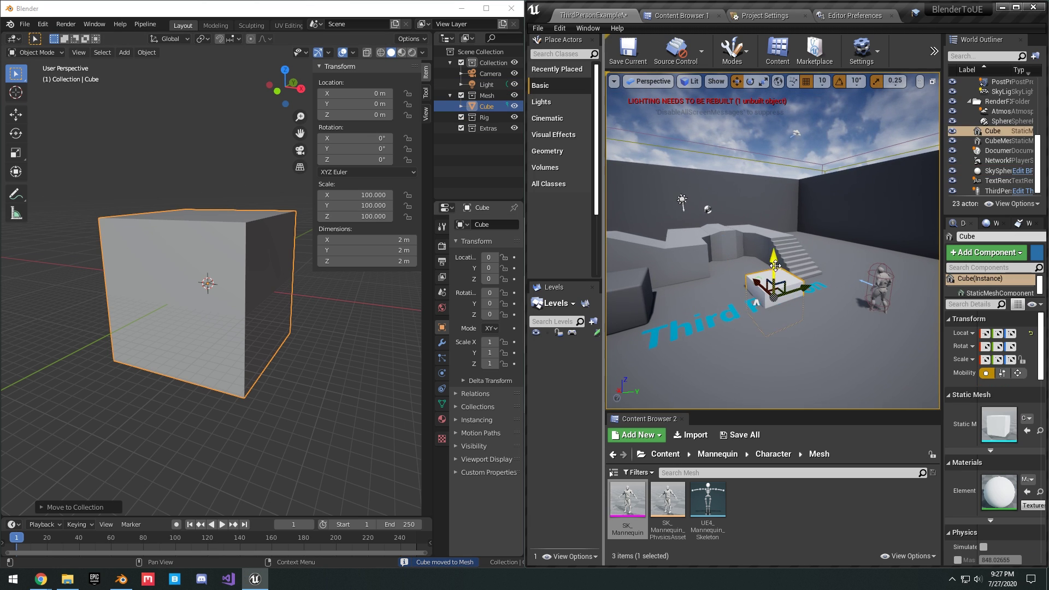
{"action": "left_click_drag", "start_coordinate": [776, 266], "coordinate": [775, 183]}
{"action": "right_click_drag", "start_coordinate": [838, 209], "coordinate": [839, 180]}
{"action": "scroll", "coordinate": [247, 260], "scroll_direction": "down", "scroll_amount": 3}
- Scale the Blender cube up uniformly to about 3.5 m per side, resend it to Unreal and view the update
{"action": "middle_click_drag", "start_coordinate": [247, 260], "coordinate": [249, 288]}
{"action": "key", "text": "s"}
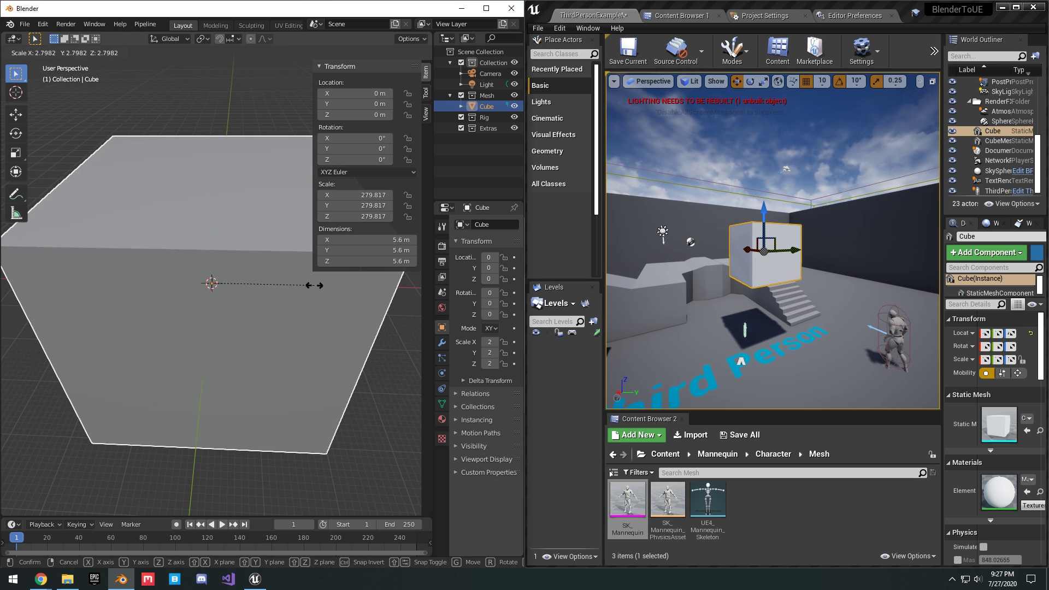
{"action": "left_click", "coordinate": [257, 257]}
{"action": "key", "text": "ctrl+u"}
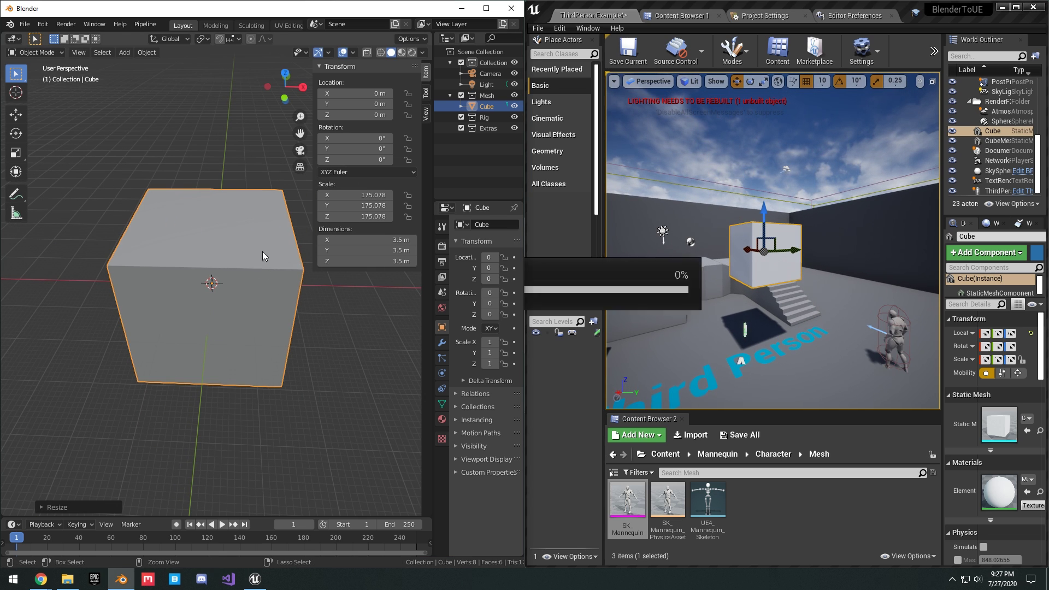
{"action": "right_click_drag", "start_coordinate": [782, 246], "coordinate": [721, 234]}
{"action": "key", "text": "d"}
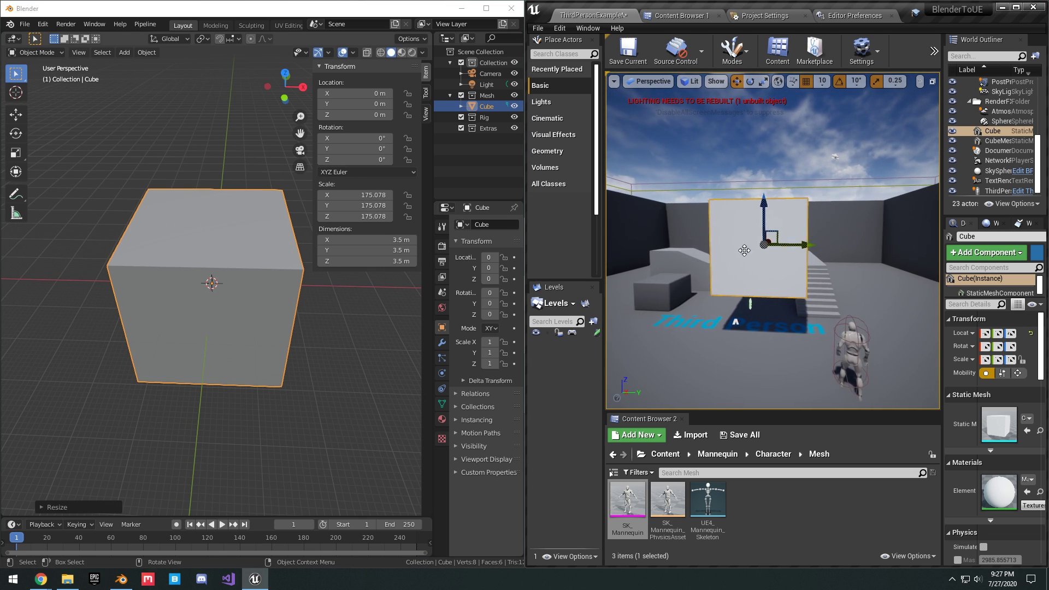
- Extrude the cube's top face upward to about 4.12 m overall height and scale it inward to form a tapered top
{"action": "middle_click_drag", "start_coordinate": [137, 284], "coordinate": [264, 334]}
{"action": "key", "text": "Tab"}
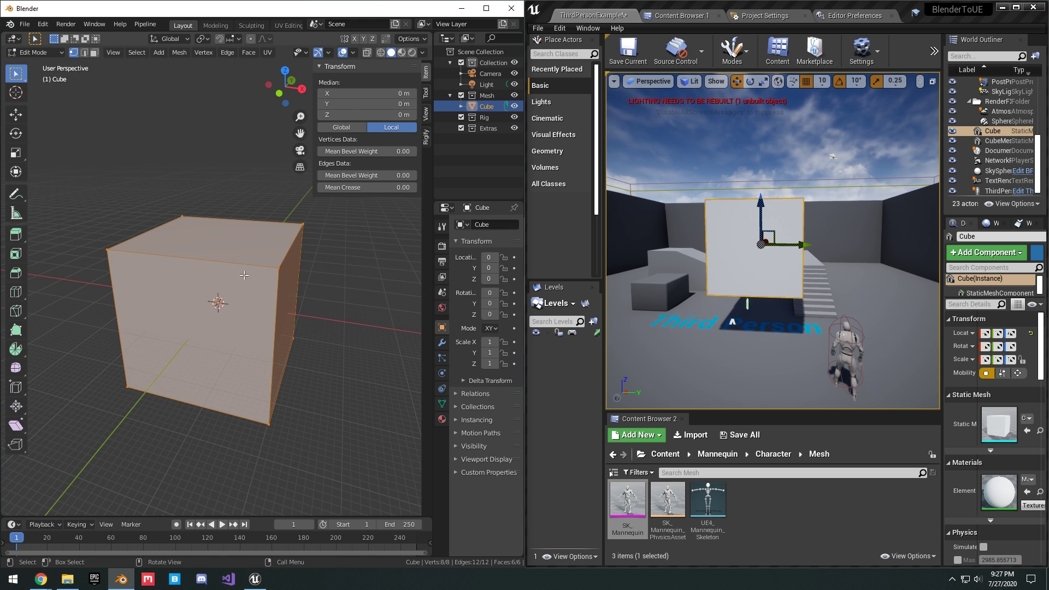
{"action": "left_click_drag", "start_coordinate": [89, 180], "coordinate": [333, 290]}
{"action": "key", "text": "e"}
{"action": "left_click", "coordinate": [326, 250]}
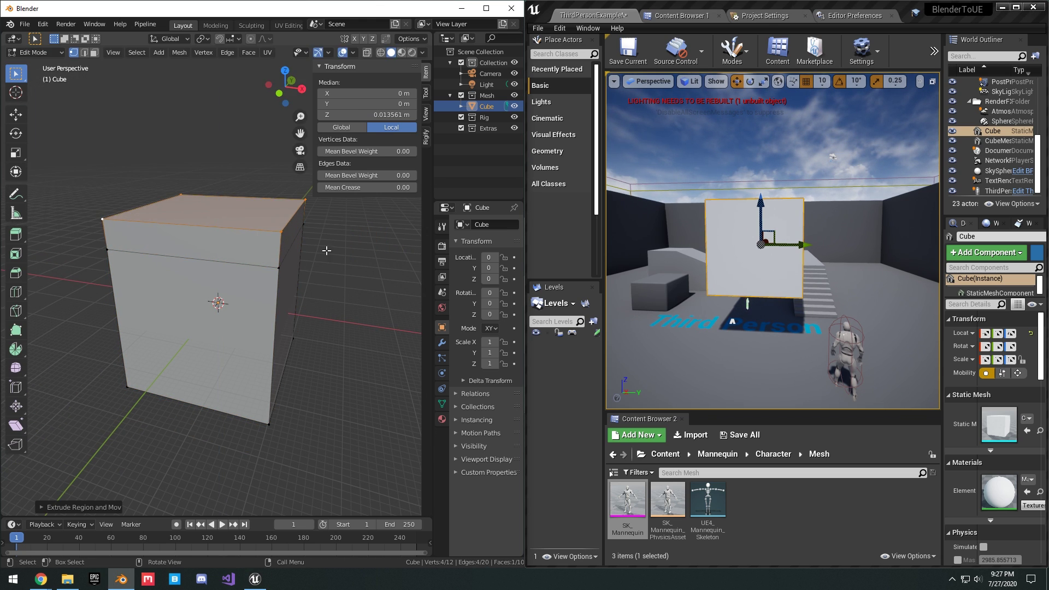
{"action": "key", "text": "s"}
{"action": "left_click", "coordinate": [267, 232]}
{"action": "key", "text": "Tab"}
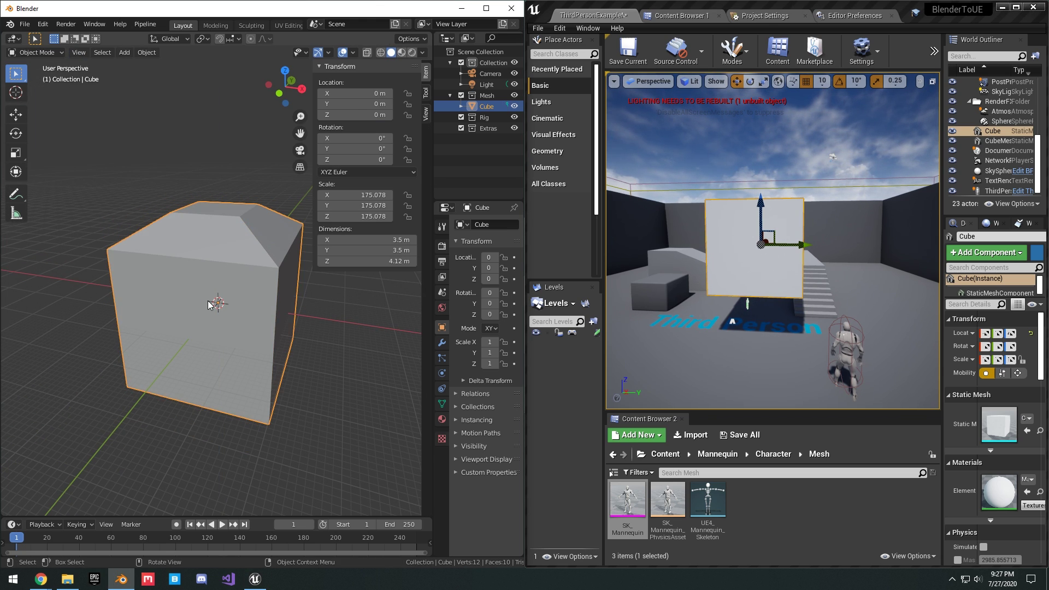
- Send the tapered cube to Unreal and inspect the updated mesh in the level and in Blender
{"action": "right_click_drag", "start_coordinate": [843, 232], "coordinate": [896, 252]}
{"action": "right_click_drag", "start_coordinate": [608, 201], "coordinate": [607, 201]}
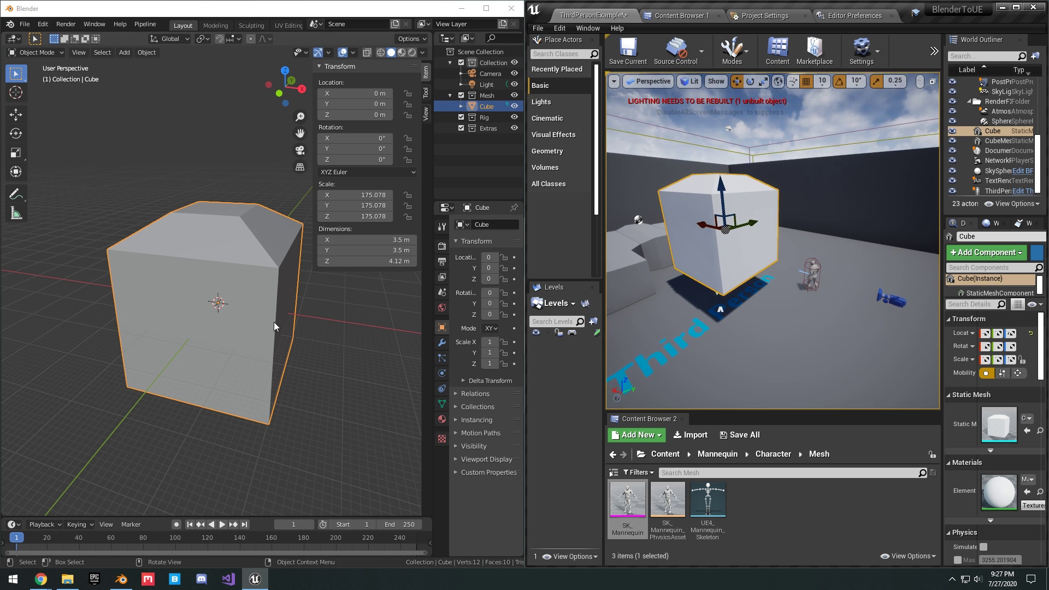
{"action": "middle_click_drag", "start_coordinate": [273, 323], "coordinate": [286, 356]}
{"action": "right_click_drag", "start_coordinate": [865, 240], "coordinate": [798, 290]}
{"action": "right_click_drag", "start_coordinate": [900, 194], "coordinate": [900, 195]}
- Open the Unreal viewport's camera speed setting, then select the tapered Cube and examine it beside the mannequin from several angles
{"action": "left_click", "coordinate": [920, 81]}
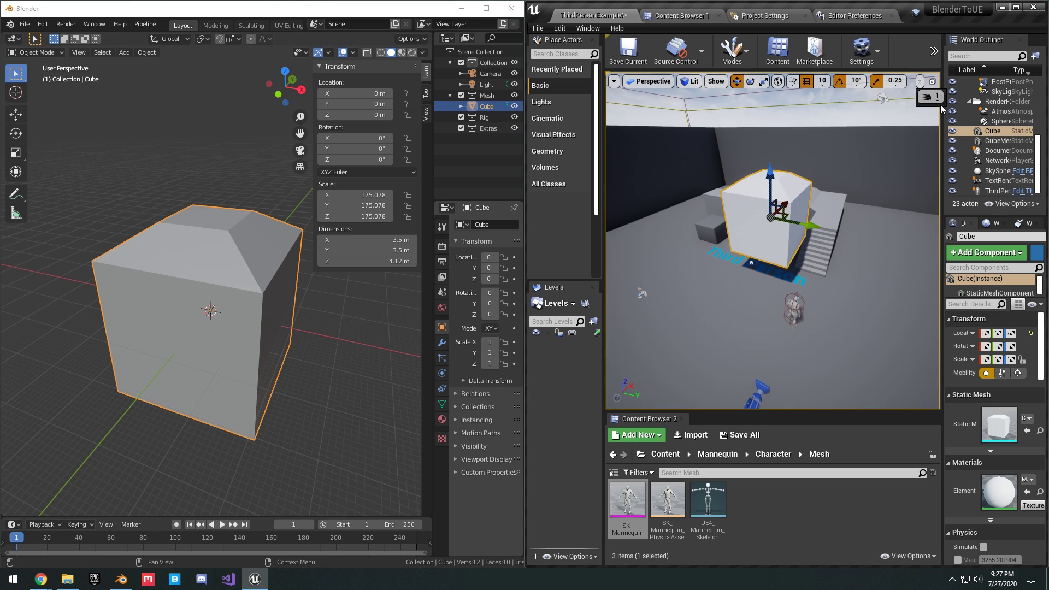
{"action": "left_click", "coordinate": [927, 96]}
{"action": "right_click_drag", "start_coordinate": [885, 180], "coordinate": [819, 257]}
{"action": "left_click", "coordinate": [820, 257]}
{"action": "left_click", "coordinate": [774, 238]}
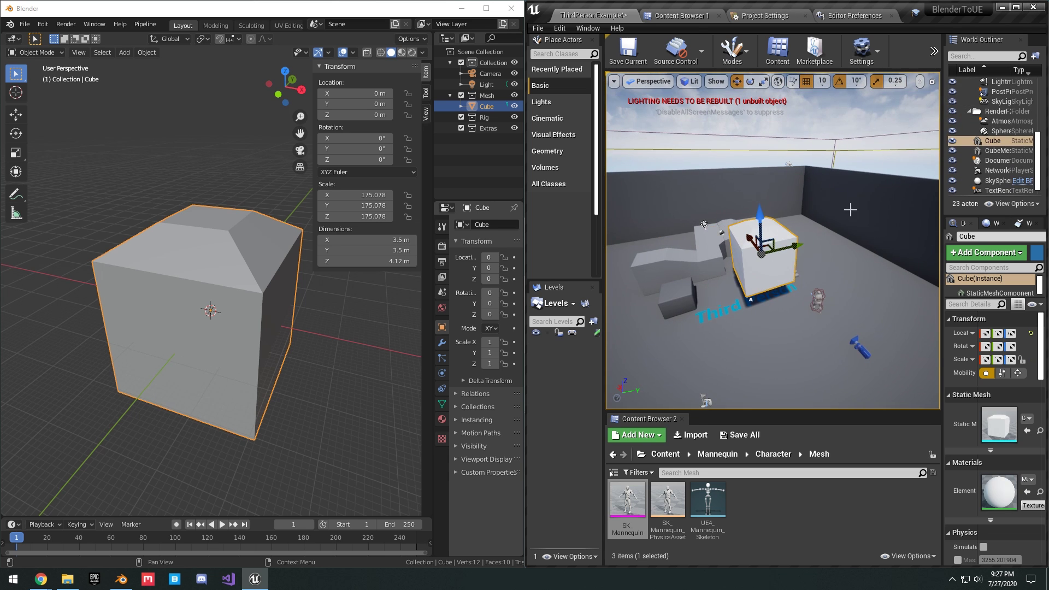
{"action": "right_click_drag", "start_coordinate": [851, 209], "coordinate": [865, 205]}
{"action": "right_click_drag", "start_coordinate": [822, 269], "coordinate": [803, 282]}
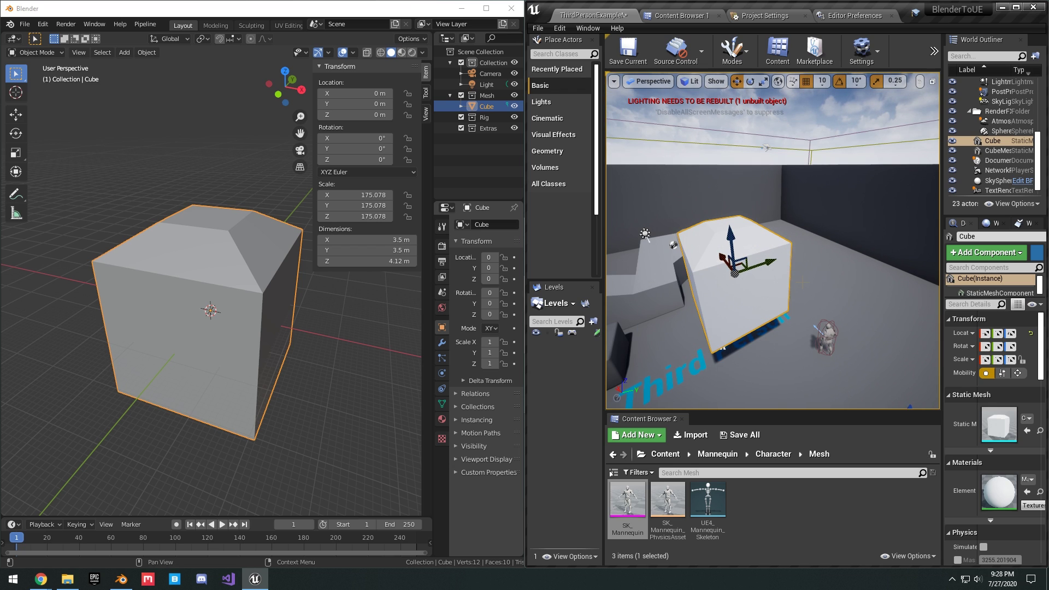
{"action": "right_click_drag", "start_coordinate": [784, 195], "coordinate": [784, 196]}
{"action": "right_click_drag", "start_coordinate": [855, 252], "coordinate": [856, 252]}
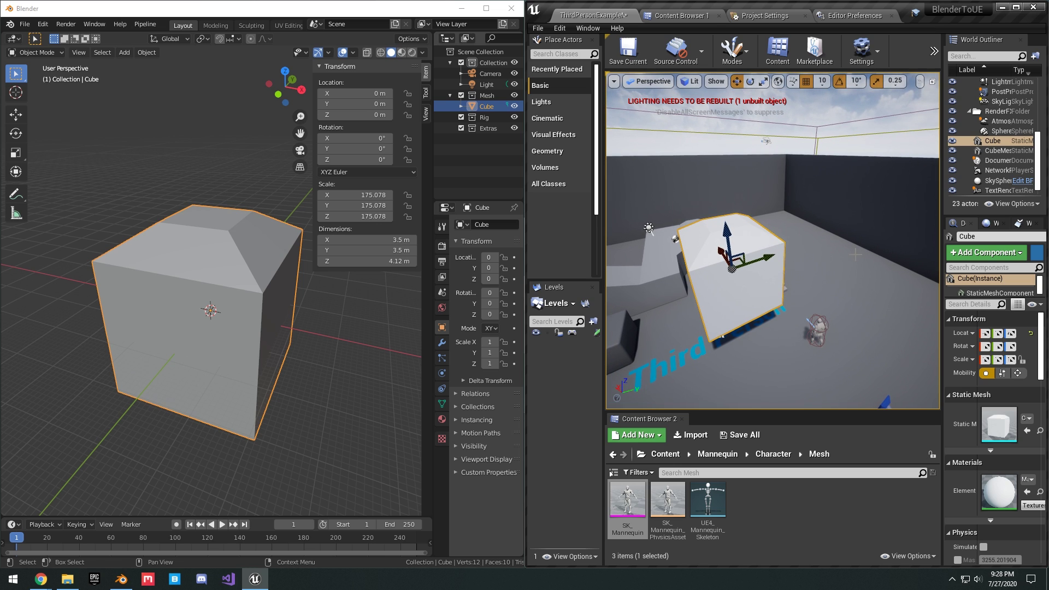